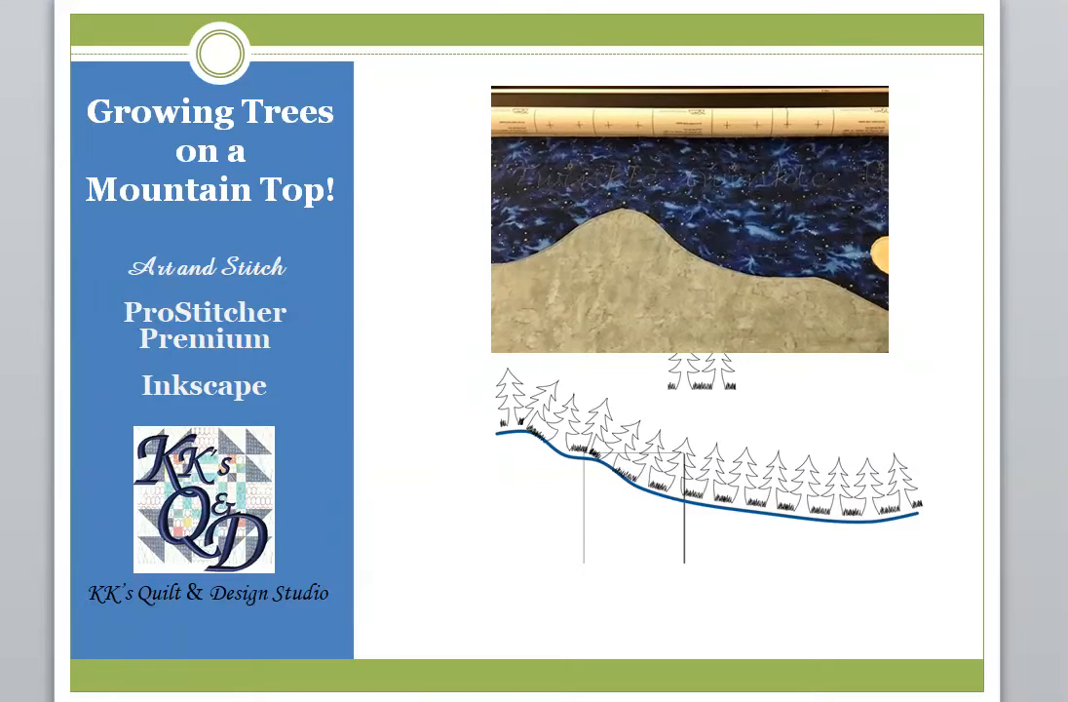
key("Right")
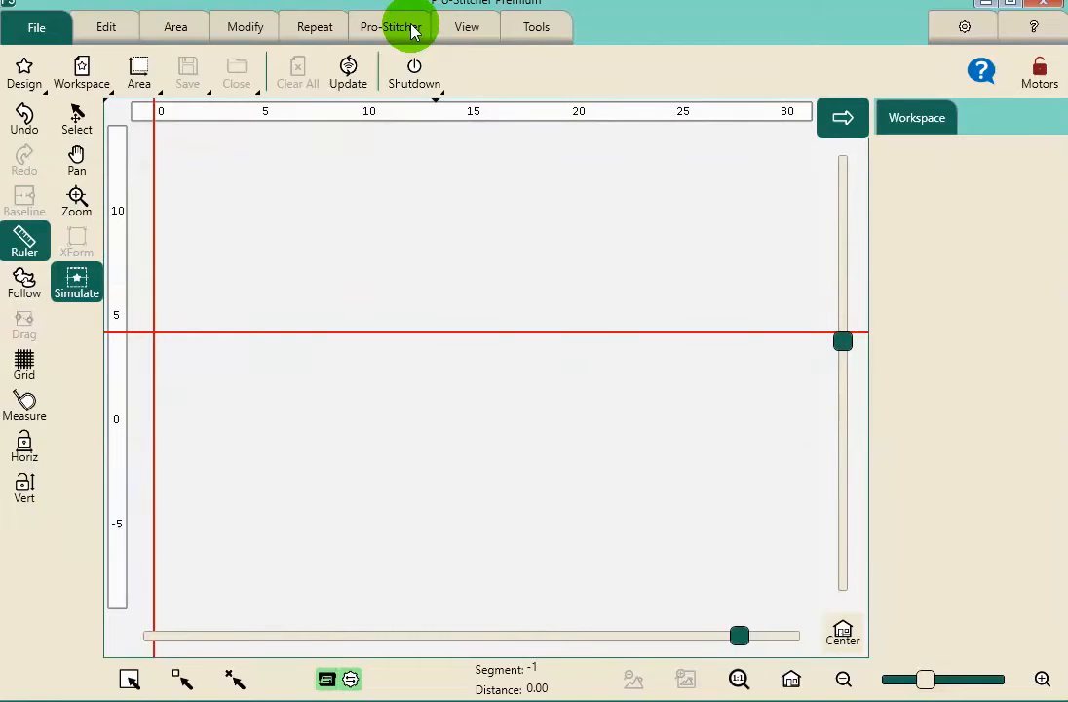
Step: Mark the mountain outline's first five design points, rising from about x 0 to a peak near x 4 and descending to about x 7
left_click(414, 32)
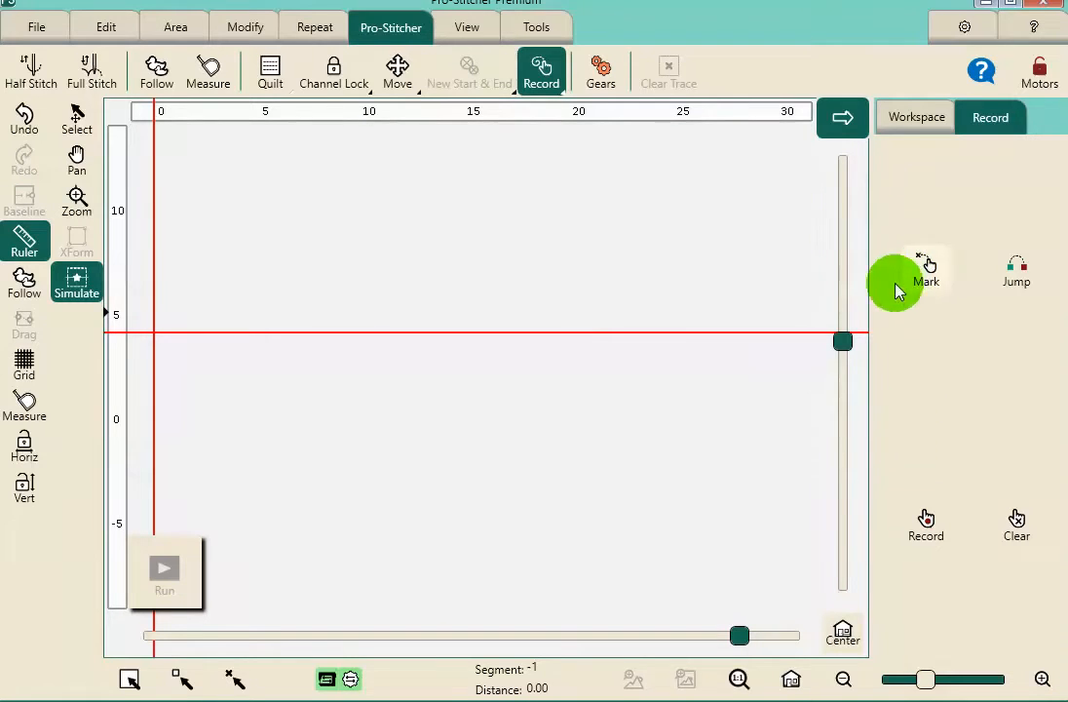
left_click(931, 287)
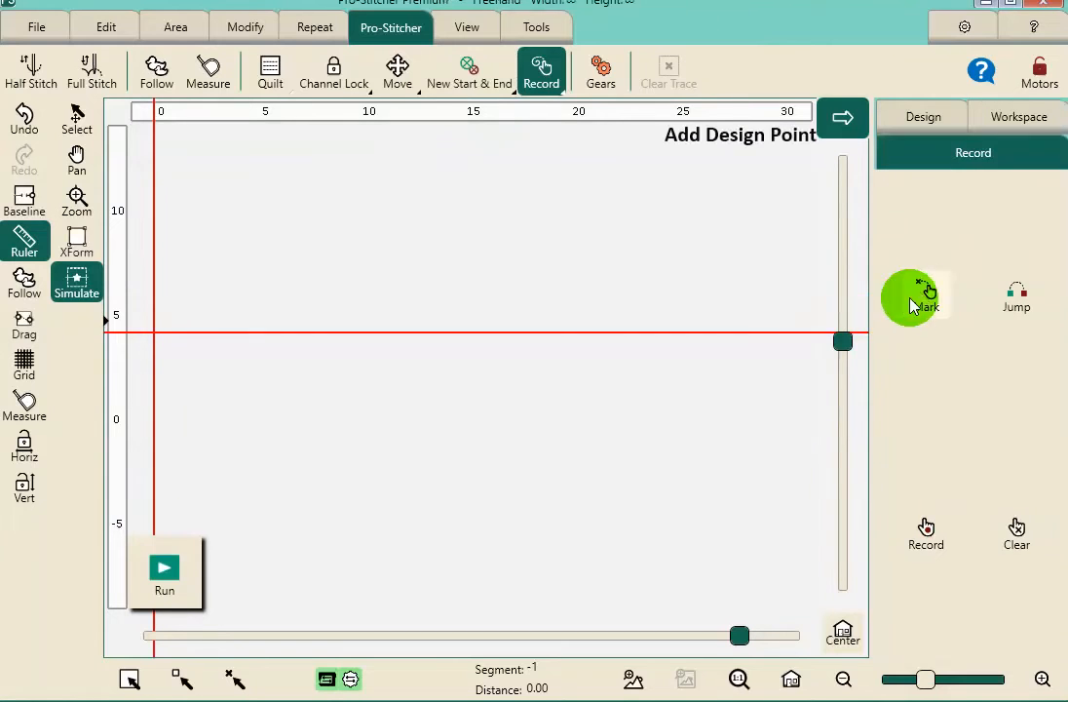
left_click(154, 332)
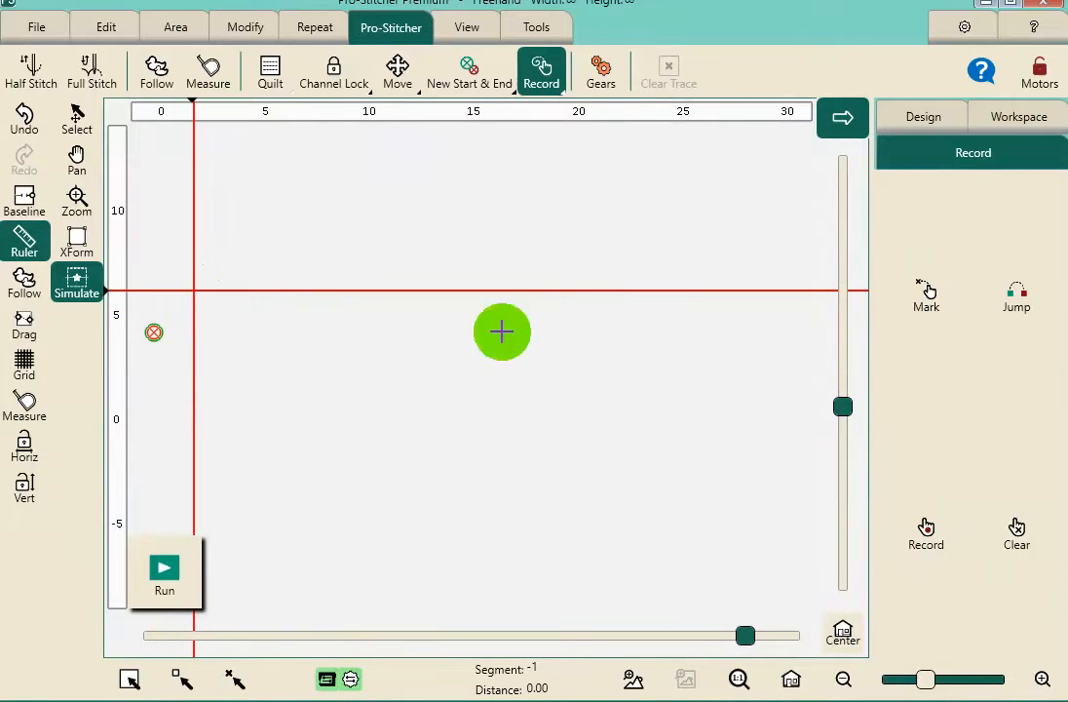
left_click(926, 291)
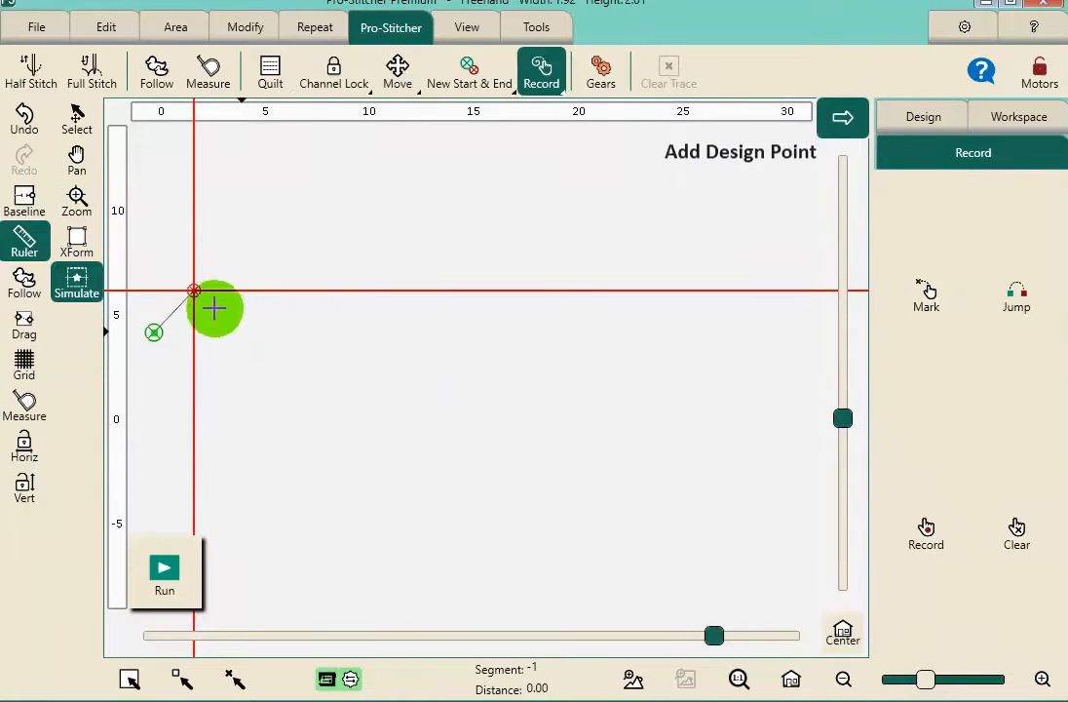
mouse_move(195, 290)
left_mouse_down()
mouse_move(251, 269)
mouse_move(234, 278)
left_mouse_up()
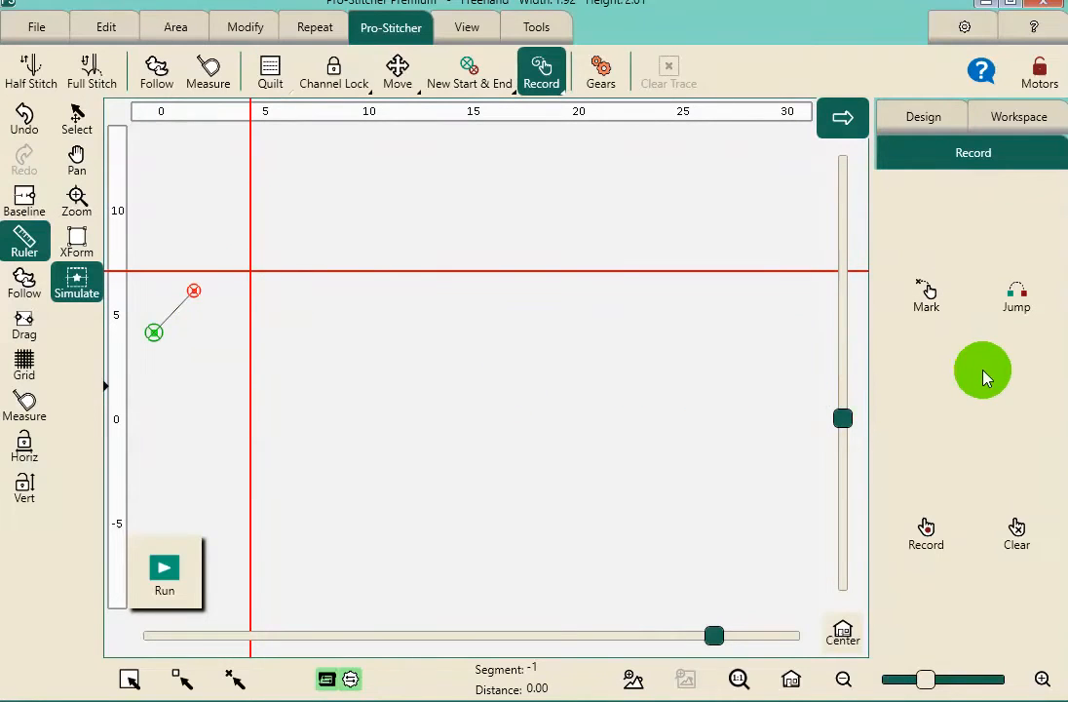
left_click(926, 295)
mouse_move(700, 386)
left_mouse_down()
mouse_move(277, 305)
mouse_move(257, 290)
mouse_move(250, 262)
mouse_move(287, 299)
left_mouse_up()
left_click(927, 298)
left_click_drag(290, 304, 312, 317)
left_click(925, 306)
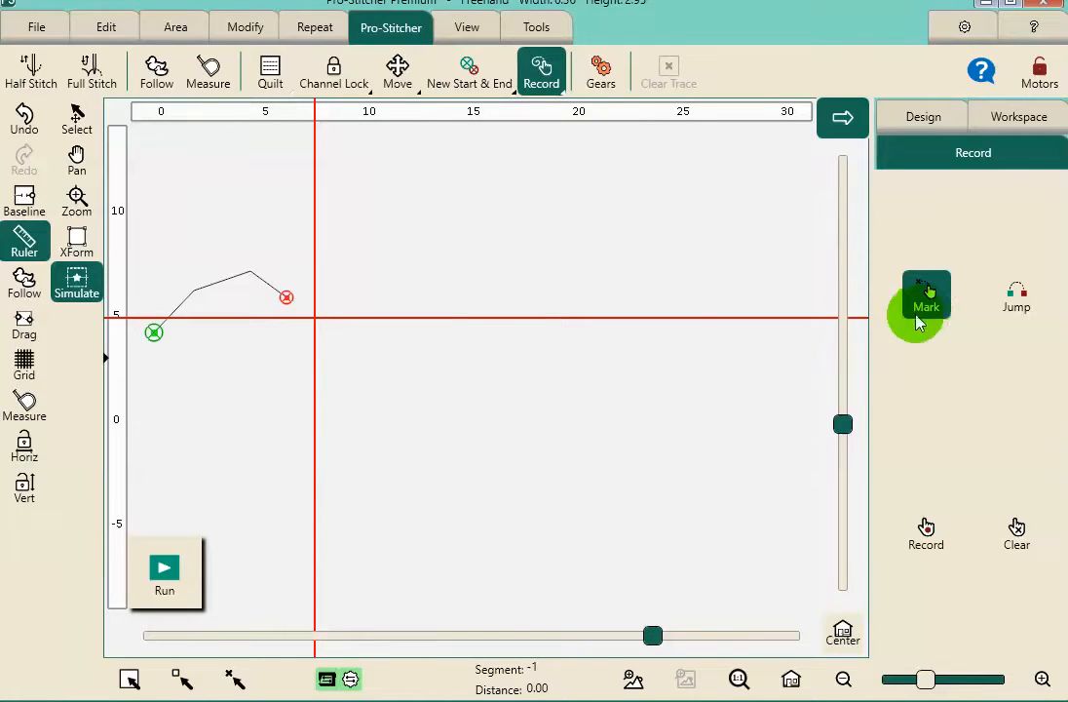
Step: Mark five more points down to about x 25 and up to x 29, completing an outline about 28.95 wide and 6.13 high
left_click_drag(314, 318, 367, 318)
left_click(925, 299)
left_click_drag(364, 319, 401, 340)
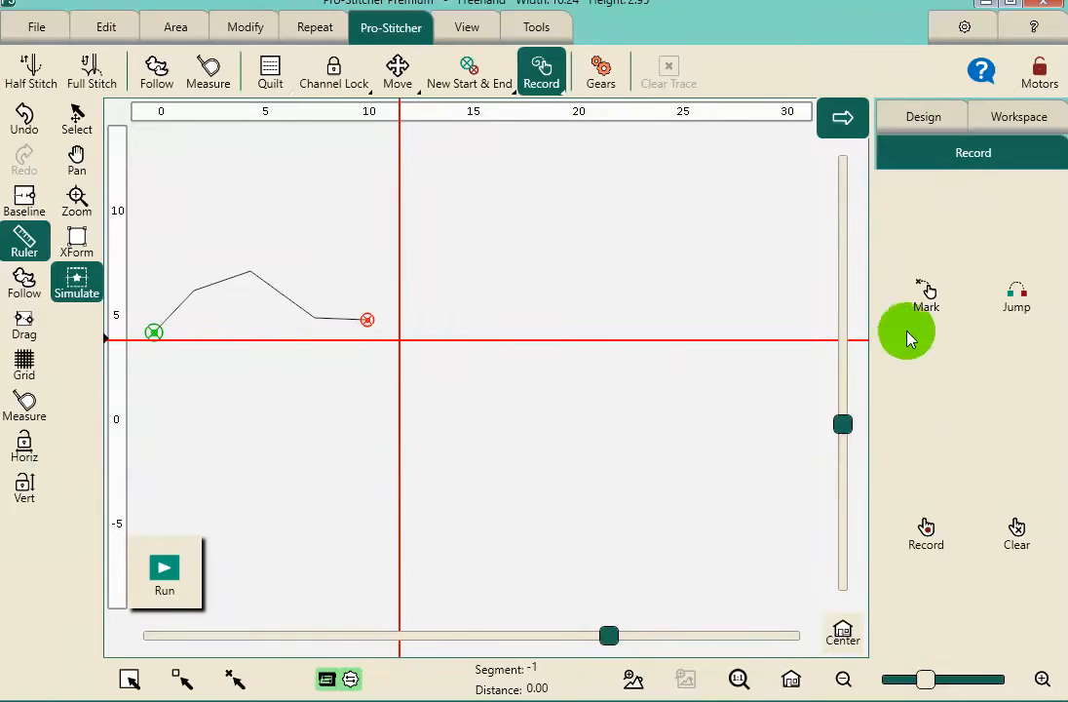
left_click(928, 295)
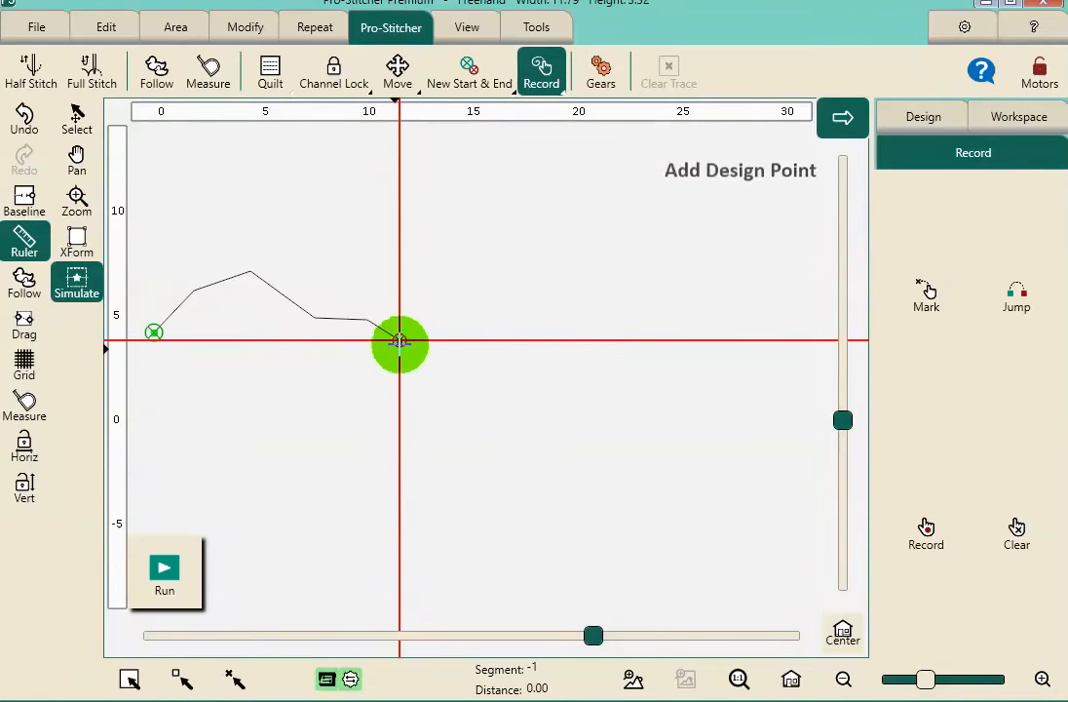
left_click_drag(400, 340, 429, 366)
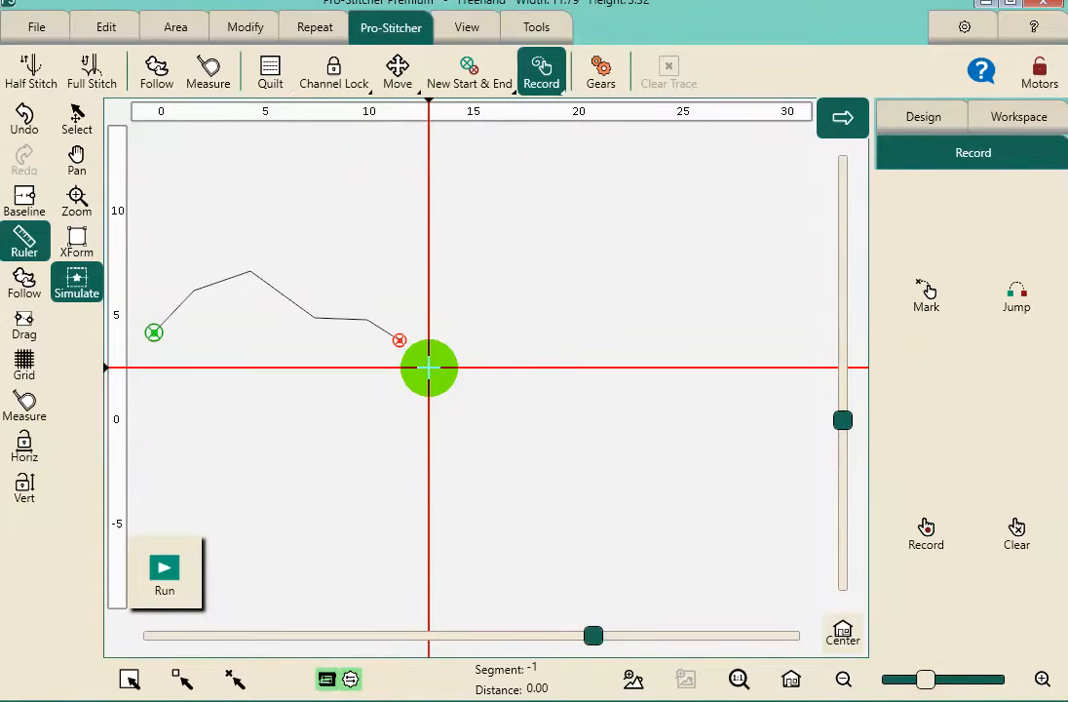
left_click(926, 294)
left_click_drag(429, 367, 688, 399)
left_click(926, 292)
left_click_drag(688, 399, 756, 375)
left_click(924, 301)
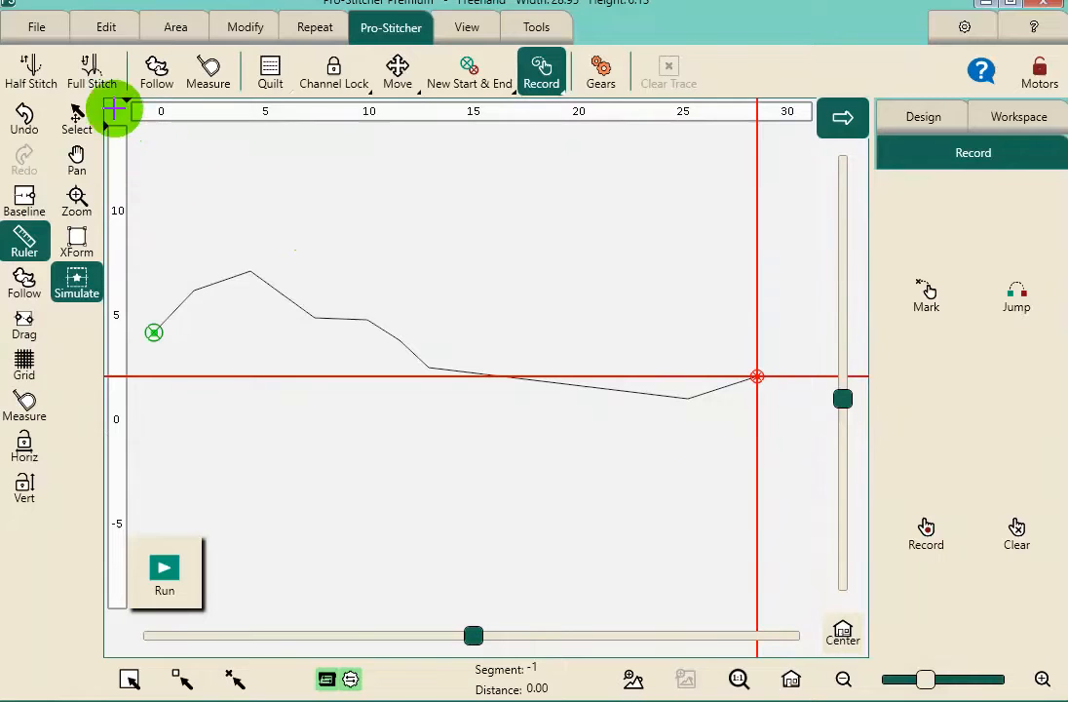
Step: Start saving the selected outline and choose the Class folder on drive F as its location
left_click(41, 32)
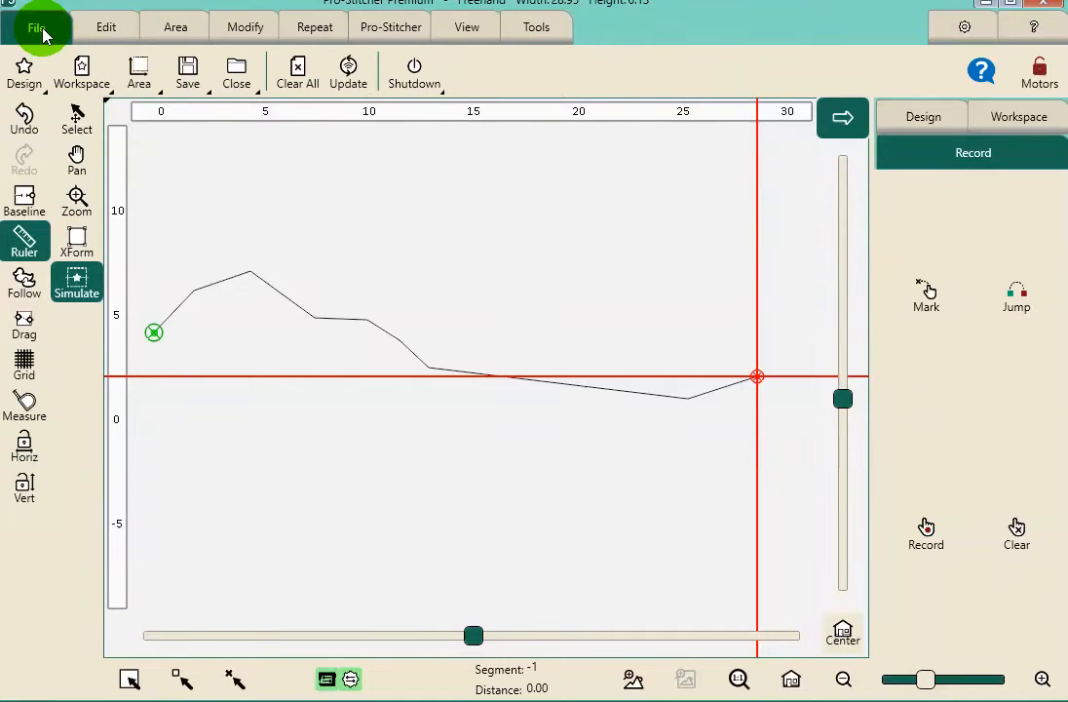
left_click(190, 78)
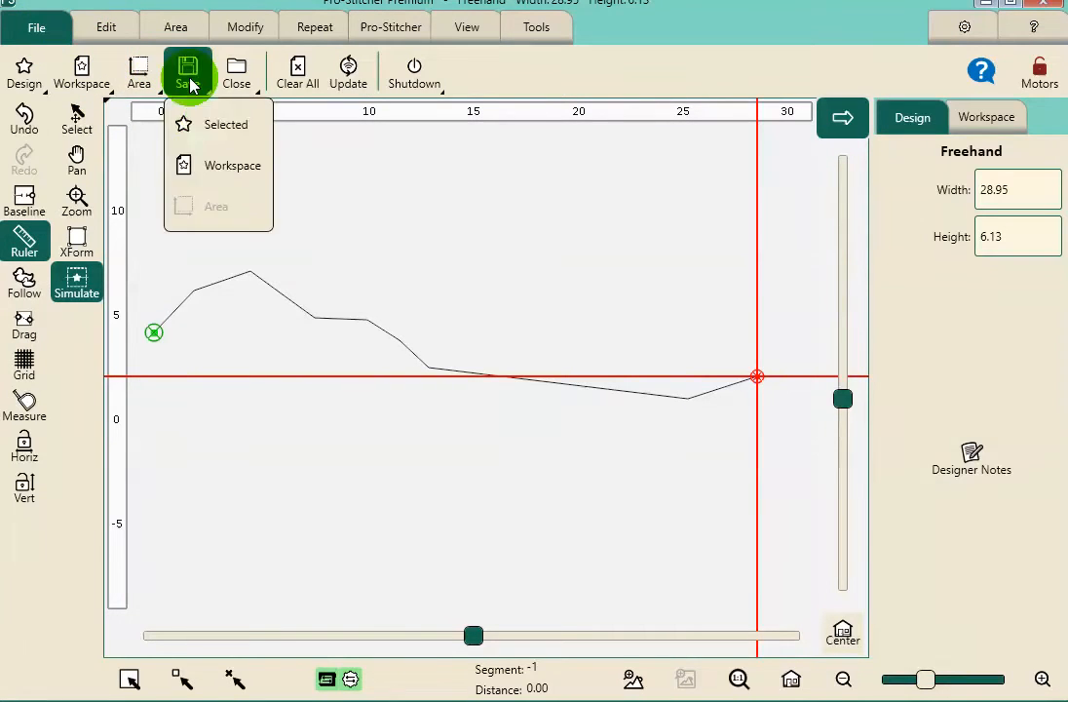
left_click(219, 130)
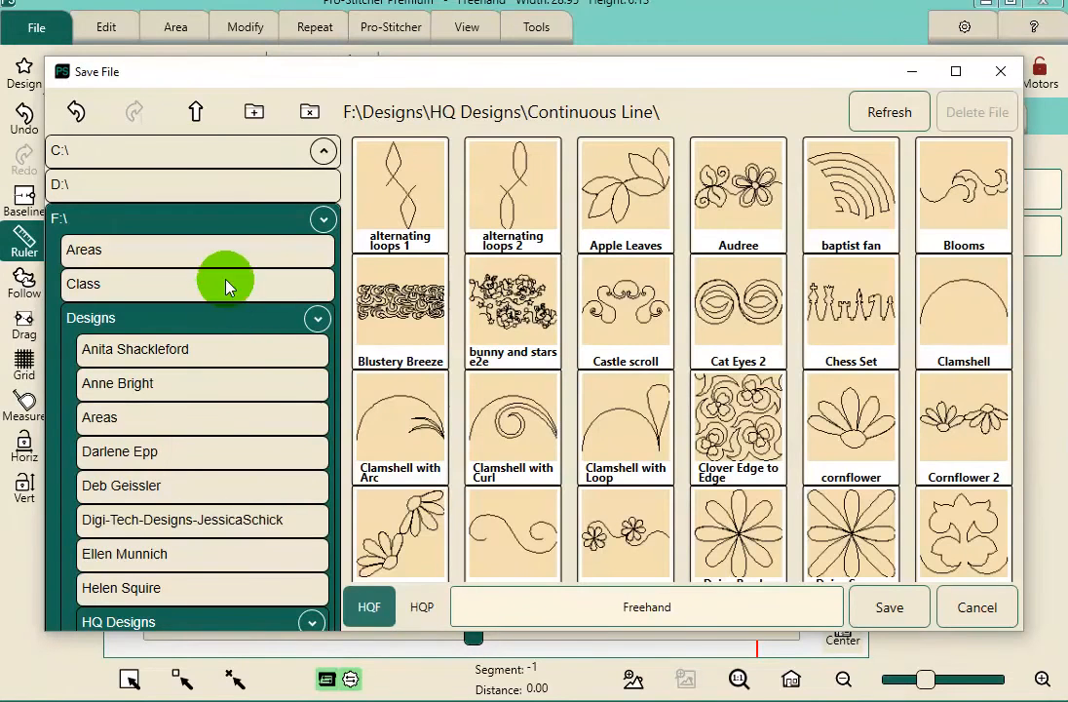
left_click(234, 229)
left_click(232, 225)
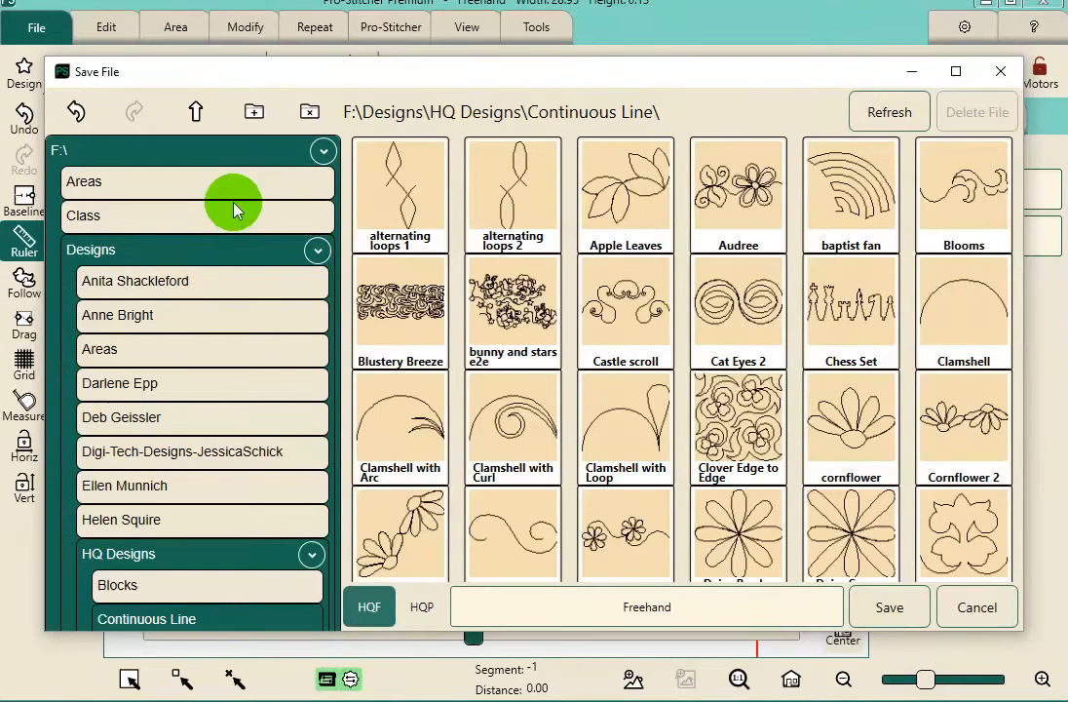
left_click(234, 210)
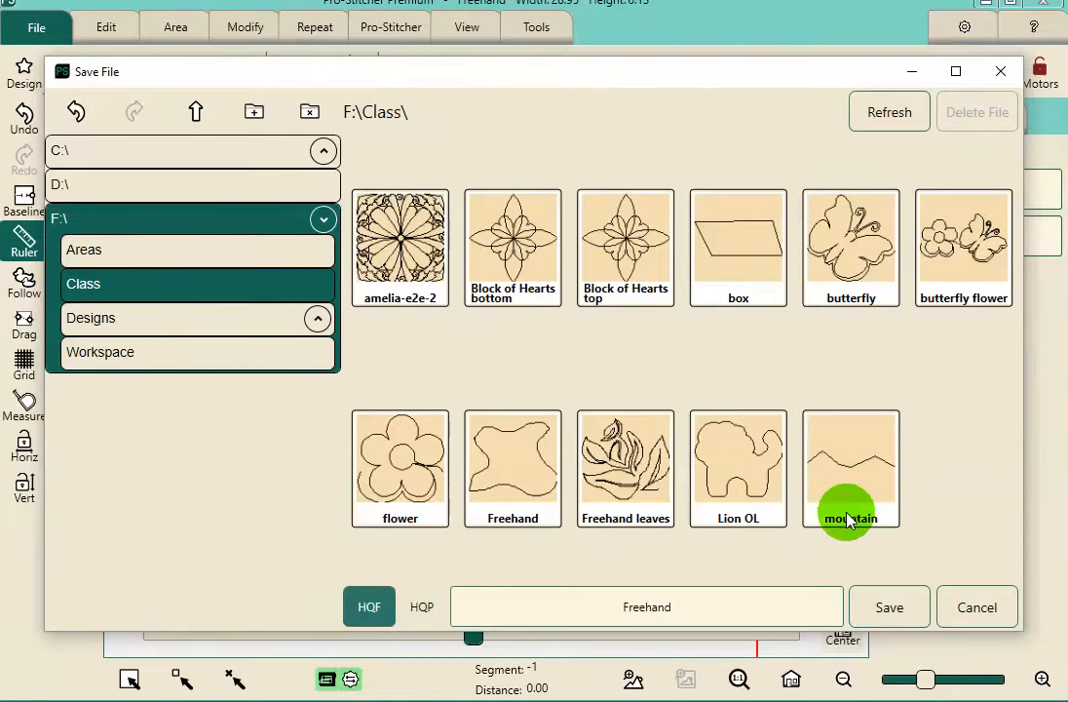
Step: Replace the default file name with "mountain 2" and save the outline in HQF format
left_click(674, 606)
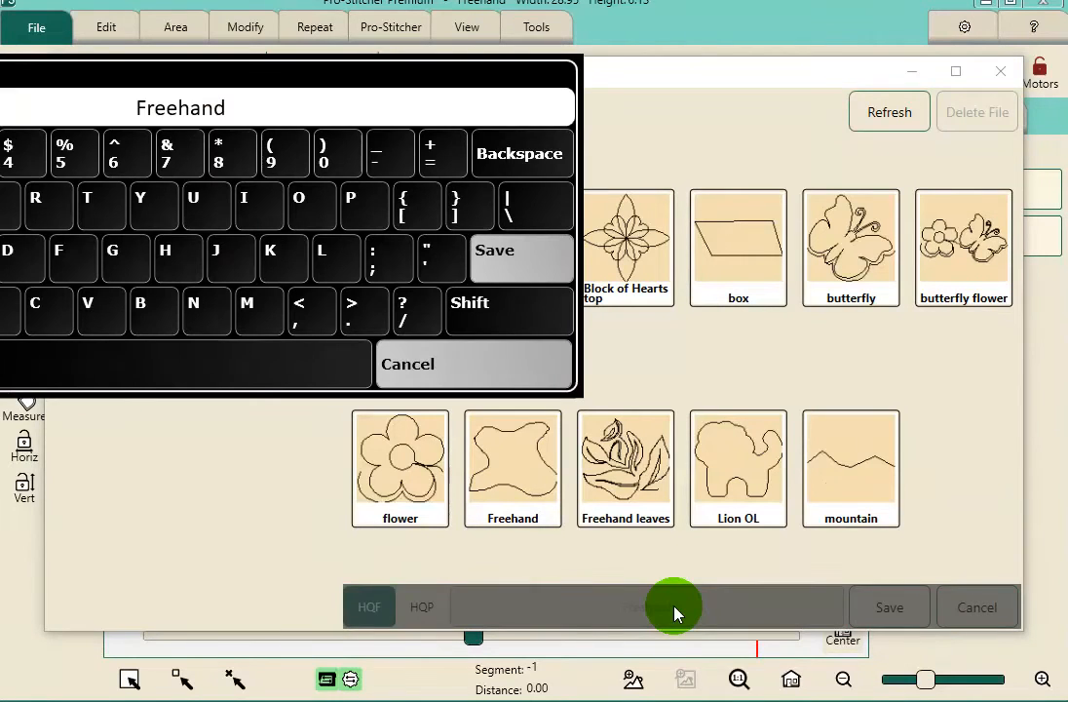
left_click(235, 111)
left_click(531, 154)
left_click(531, 154)
left_click(531, 154)
left_click(532, 154)
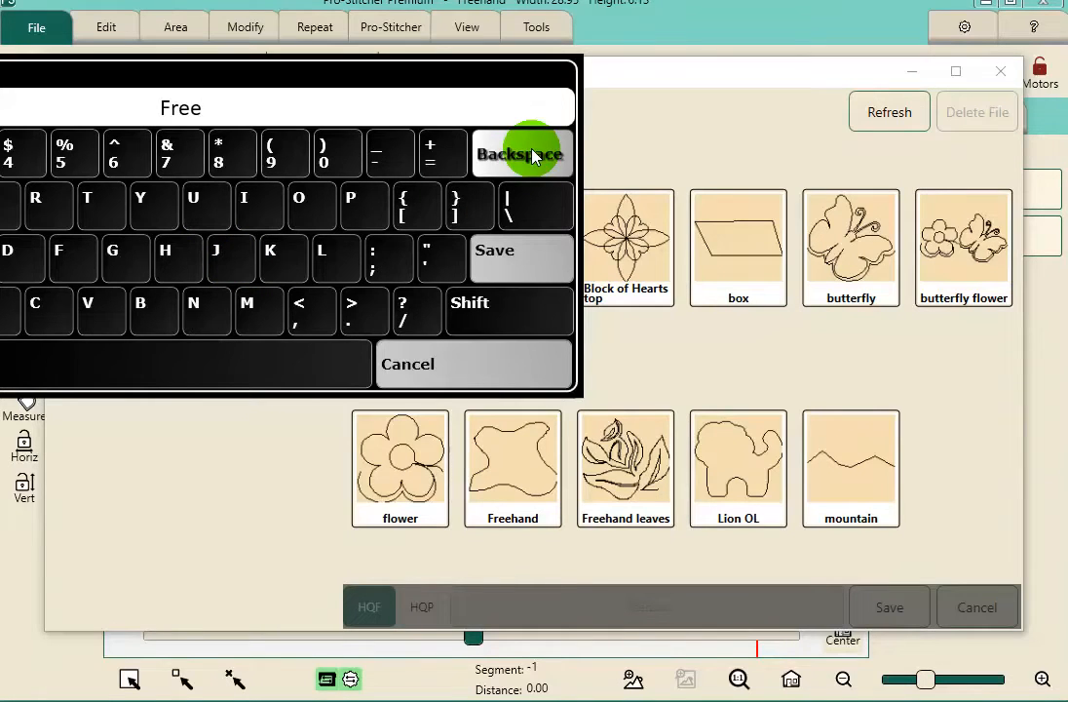
left_click(531, 154)
left_click(531, 154)
left_click(532, 154)
left_click(531, 154)
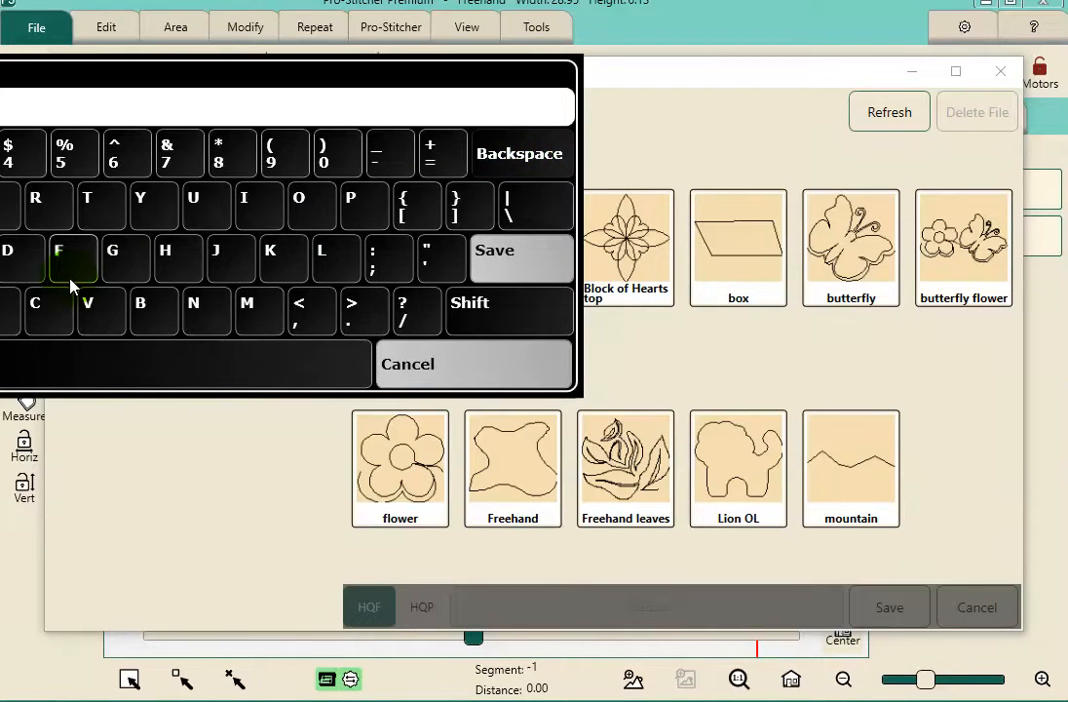
left_click(246, 305)
left_click(302, 207)
left_click(159, 202)
left_click(505, 148)
left_click(199, 200)
left_click(205, 312)
left_click(102, 203)
left_click(3, 255)
left_click(261, 206)
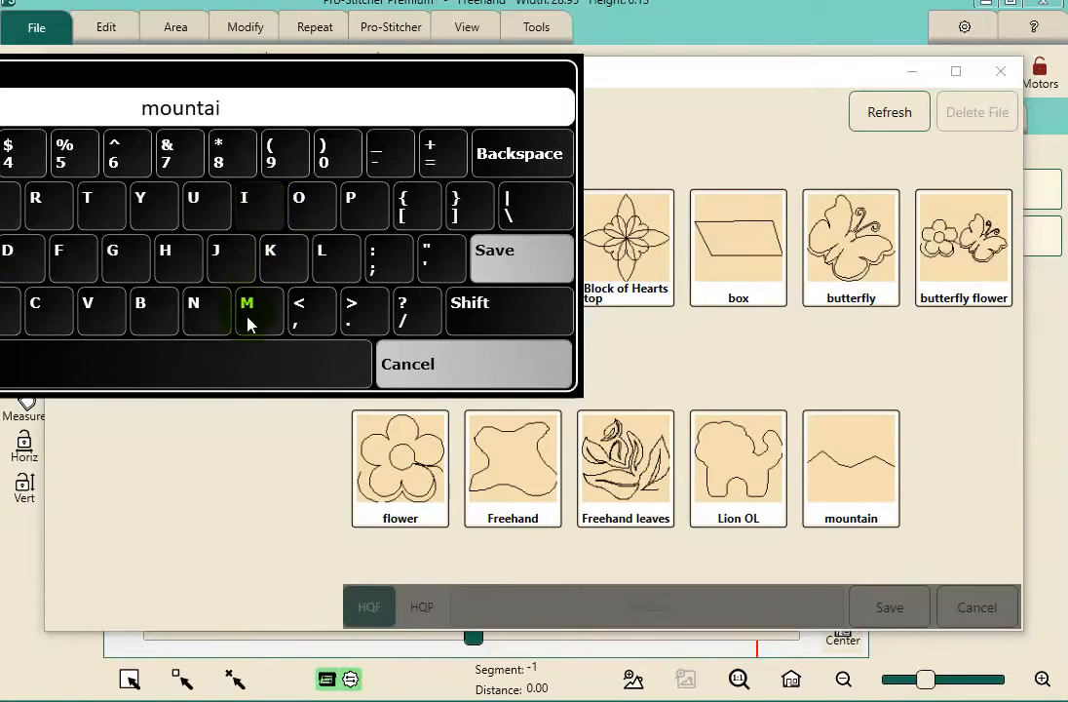
left_click(200, 310)
left_click(166, 368)
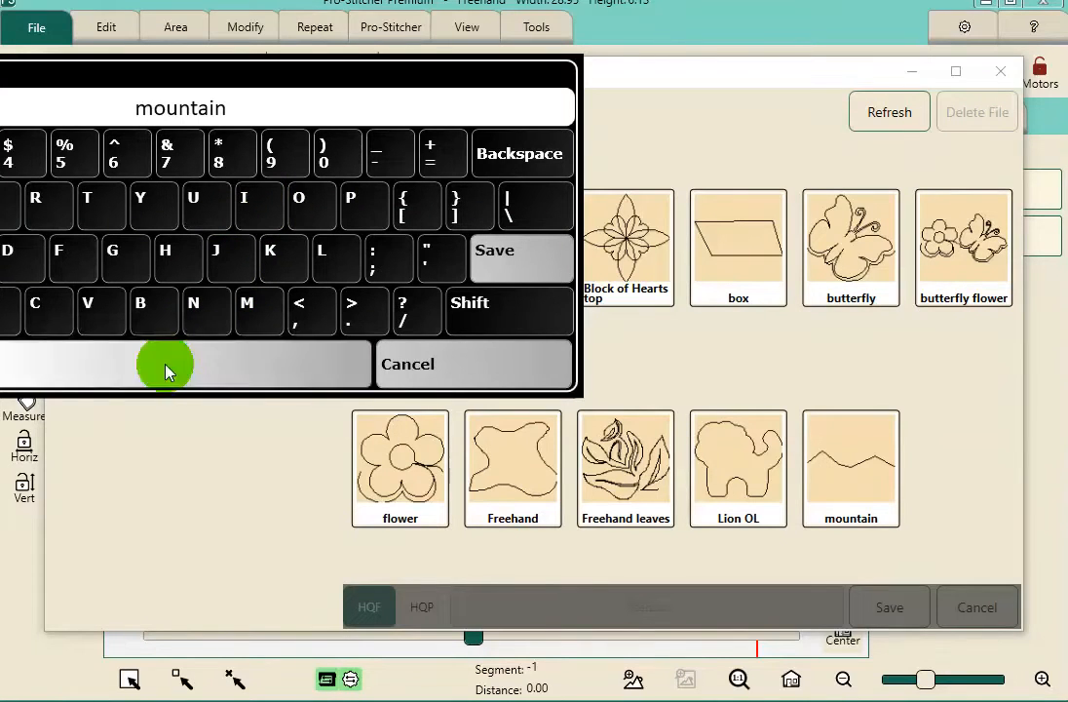
type("2")
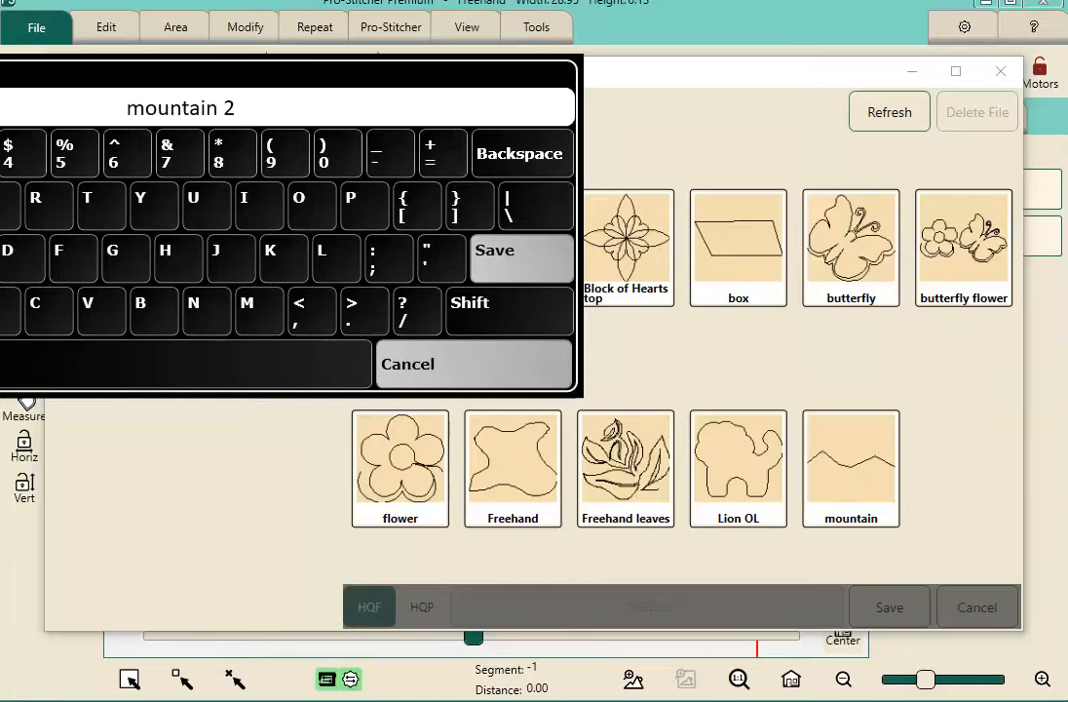
left_click(539, 263)
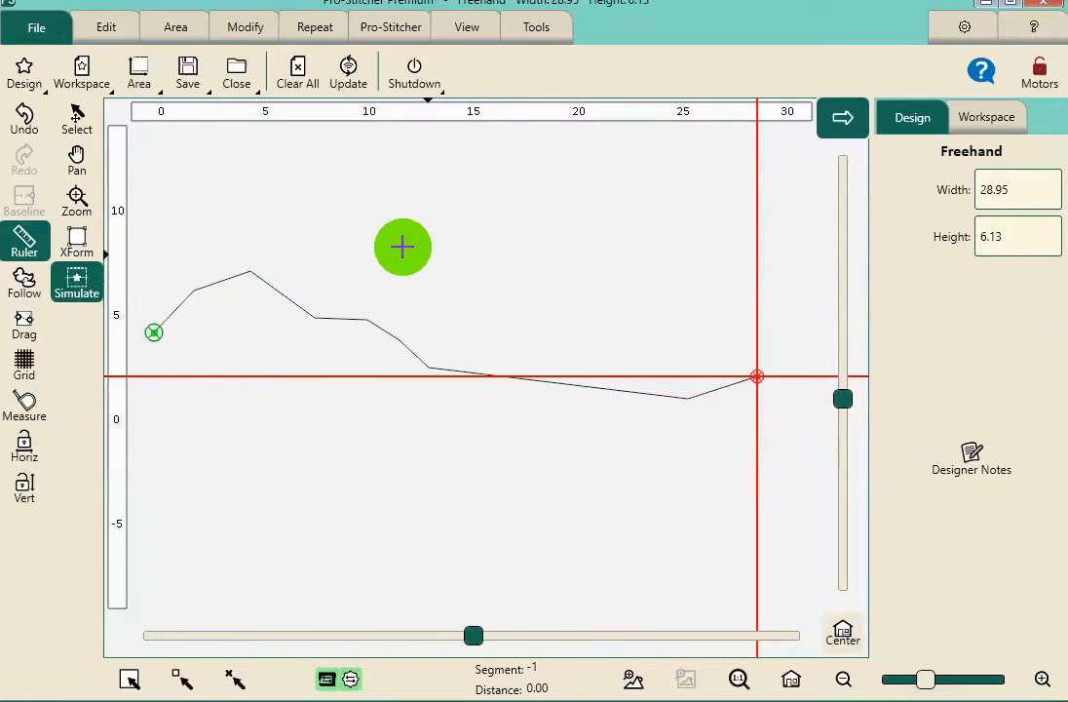
Step: Clear the workspace and record a freehand mountain outline from about x -1, y 3 to about x 29, y 0
left_click(284, 75)
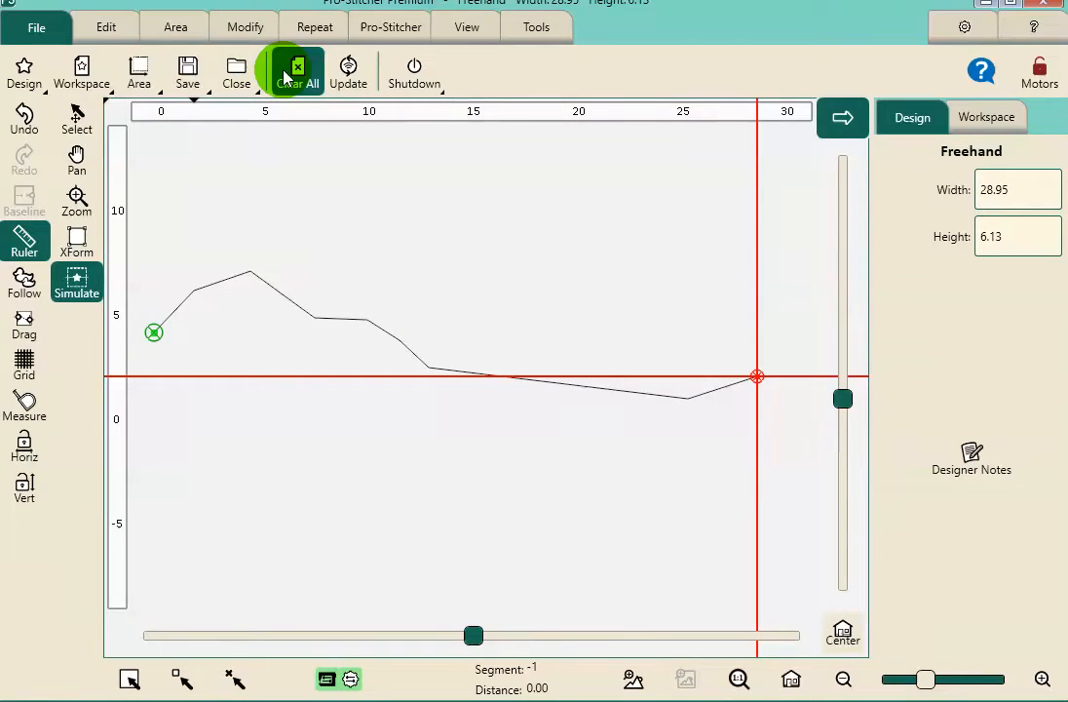
left_click(410, 27)
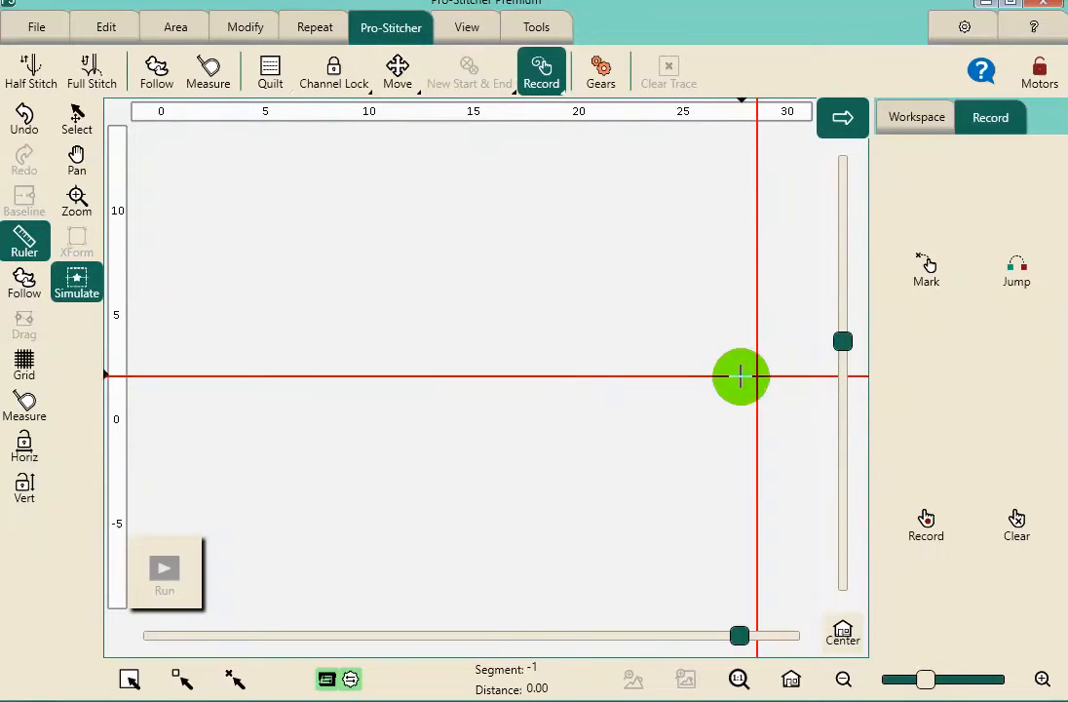
left_click(131, 363)
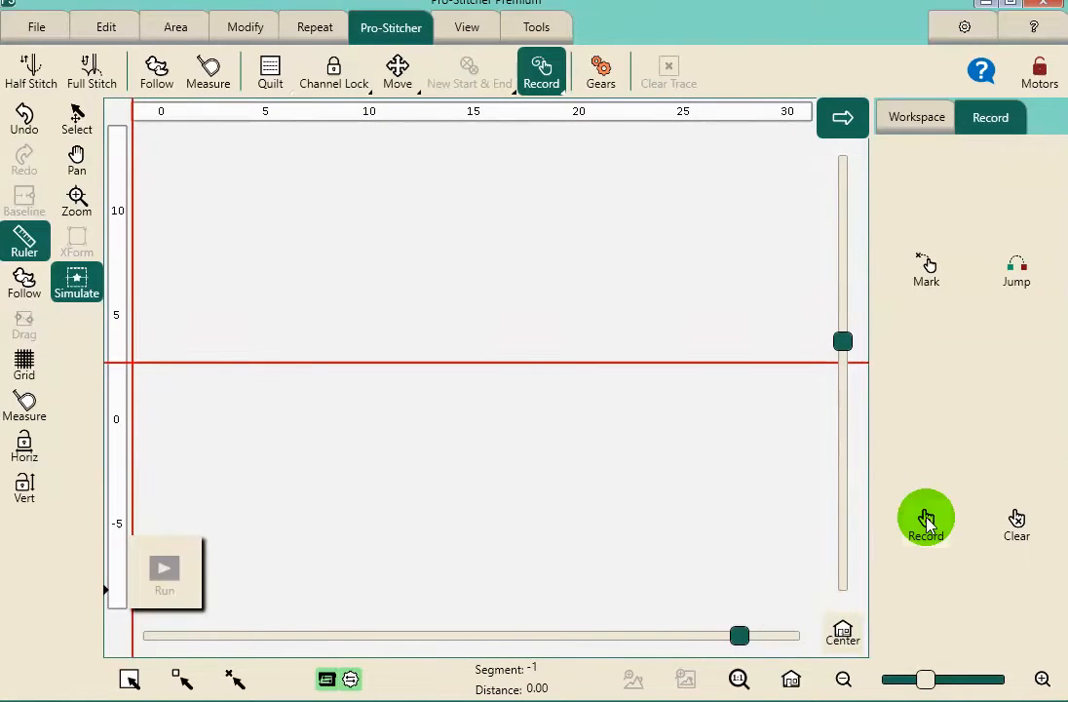
left_click(926, 523)
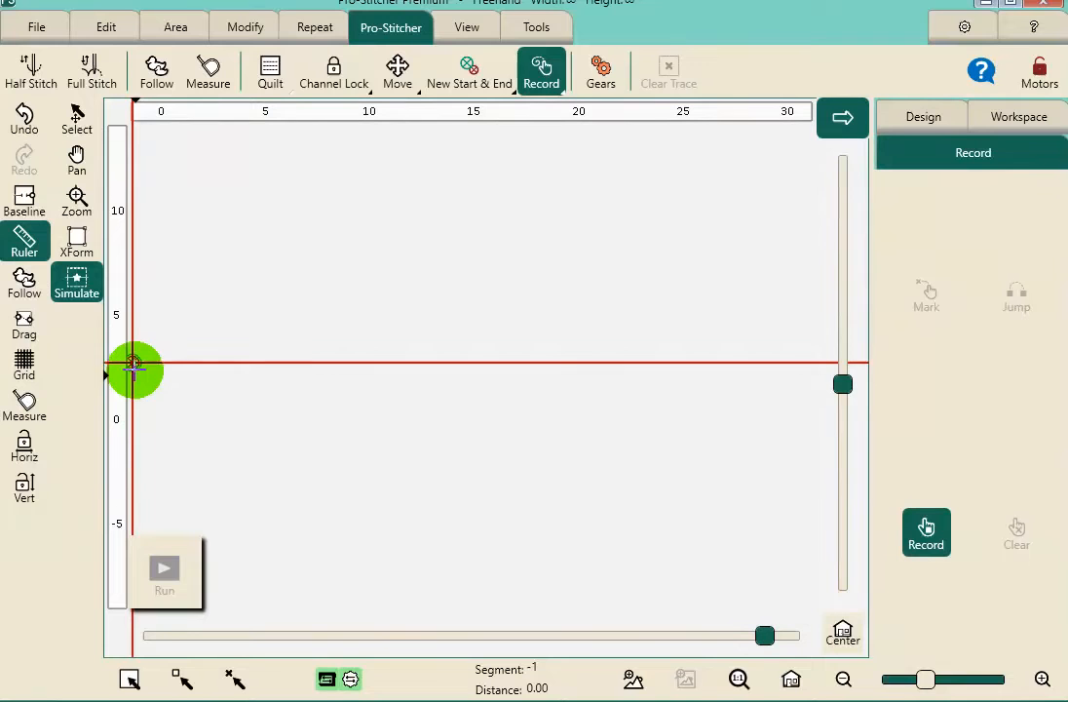
mouse_move(156, 331)
left_mouse_down()
mouse_move(253, 315)
mouse_move(280, 322)
mouse_move(312, 384)
mouse_move(385, 438)
mouse_move(430, 450)
mouse_move(640, 455)
mouse_move(739, 436)
mouse_move(775, 417)
left_mouse_up()
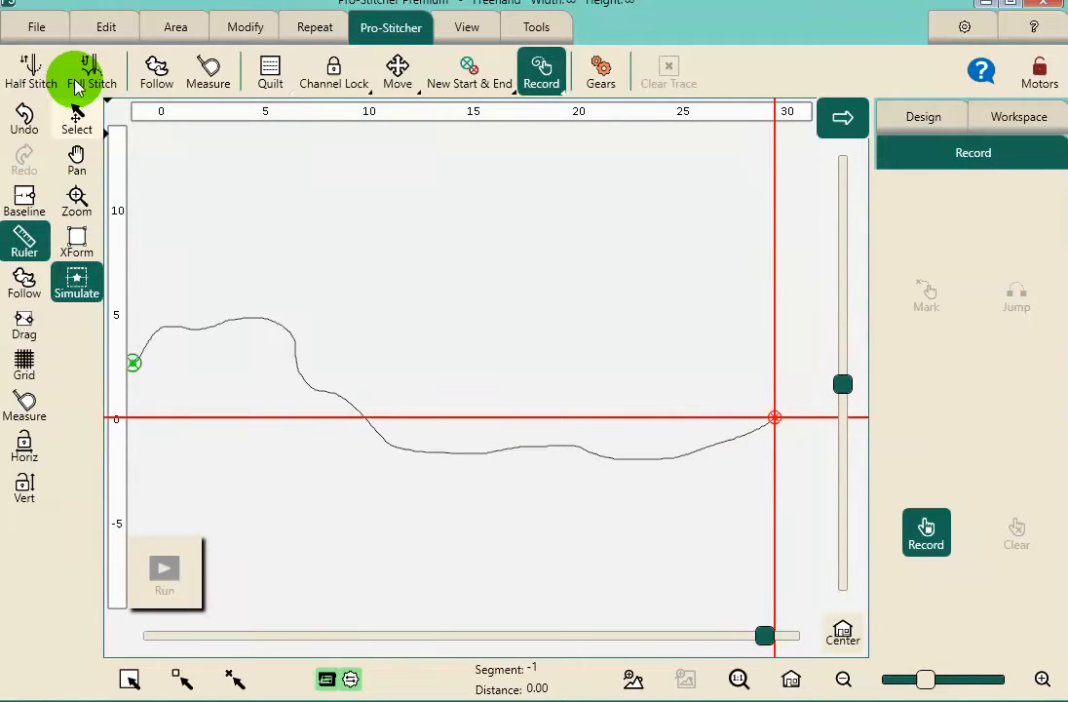
Step: Save the selected freehand outline in the Class folder, overwriting the existing file mountain 2.hqf
left_click(36, 30)
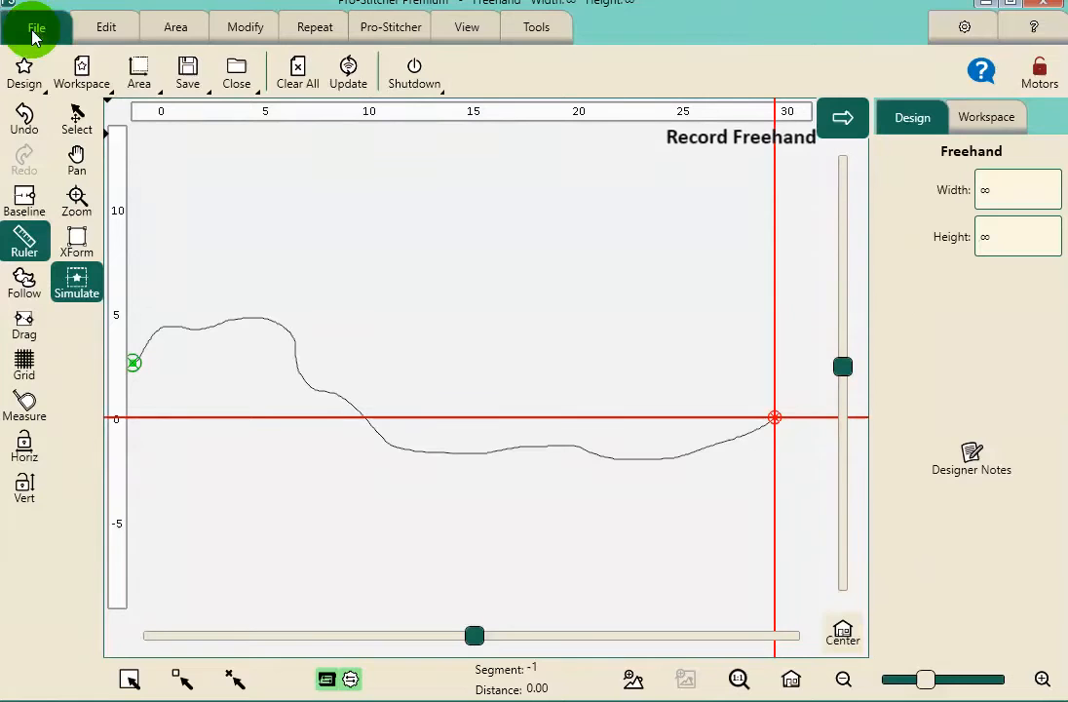
left_click(190, 86)
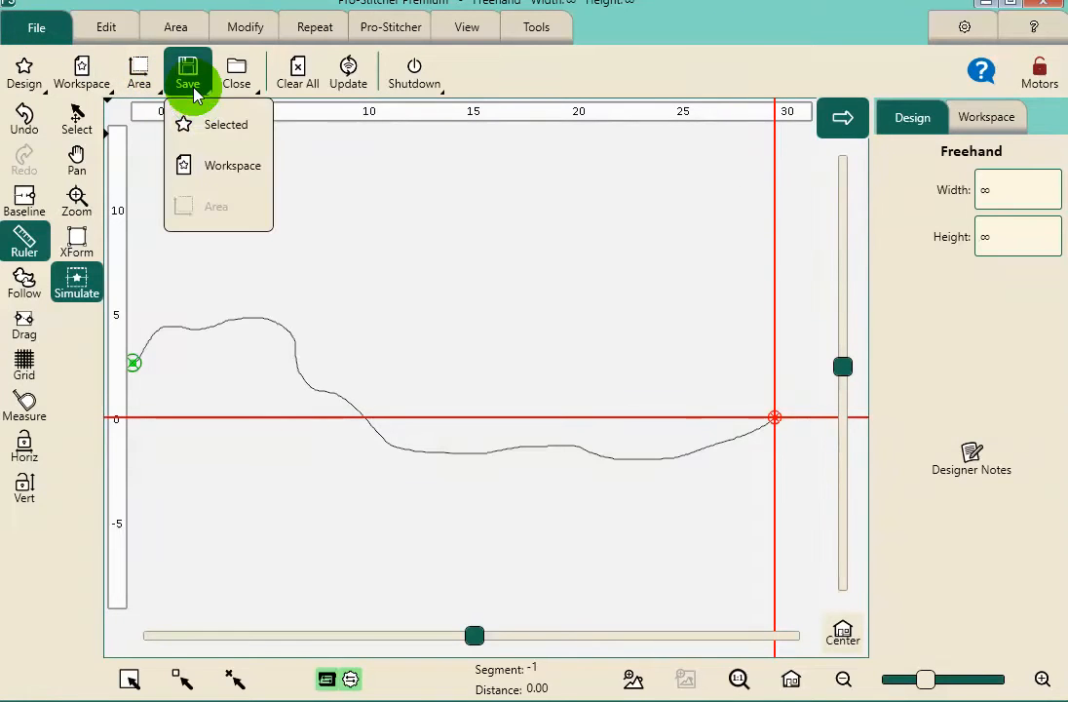
left_click(210, 134)
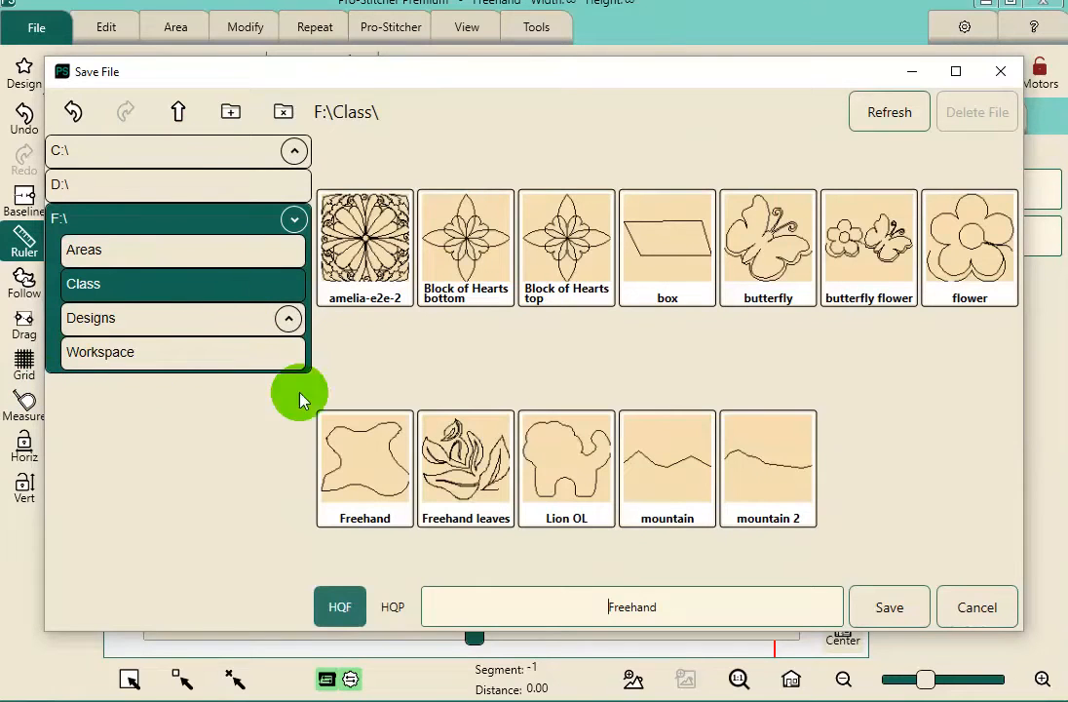
left_click(765, 506)
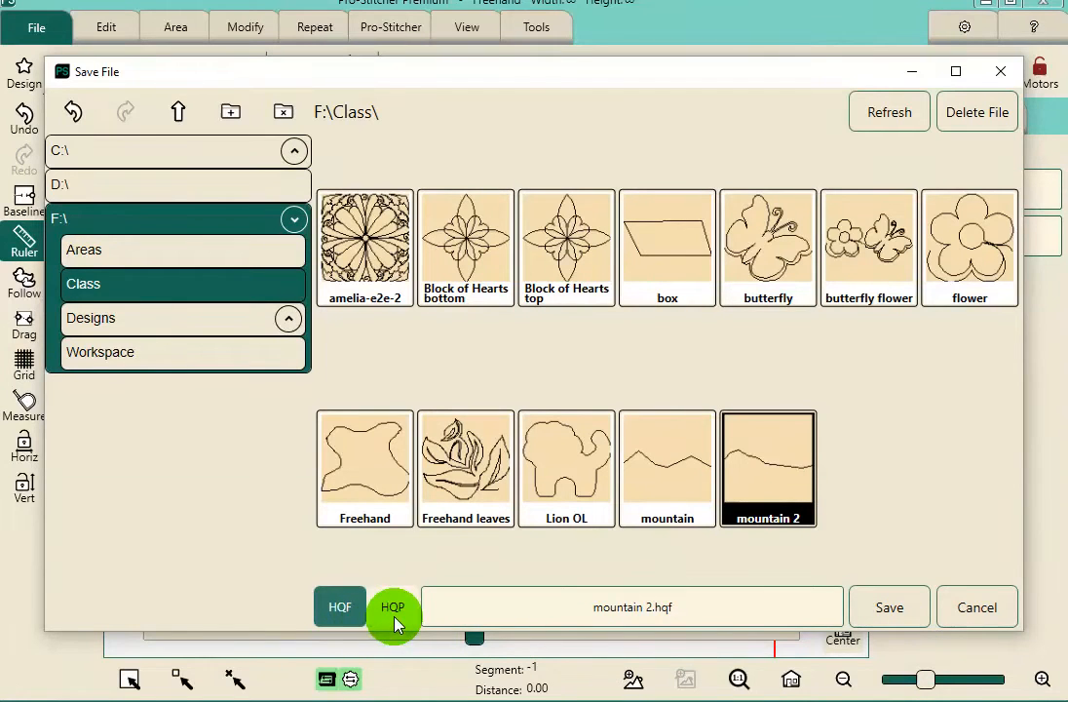
left_click(881, 605)
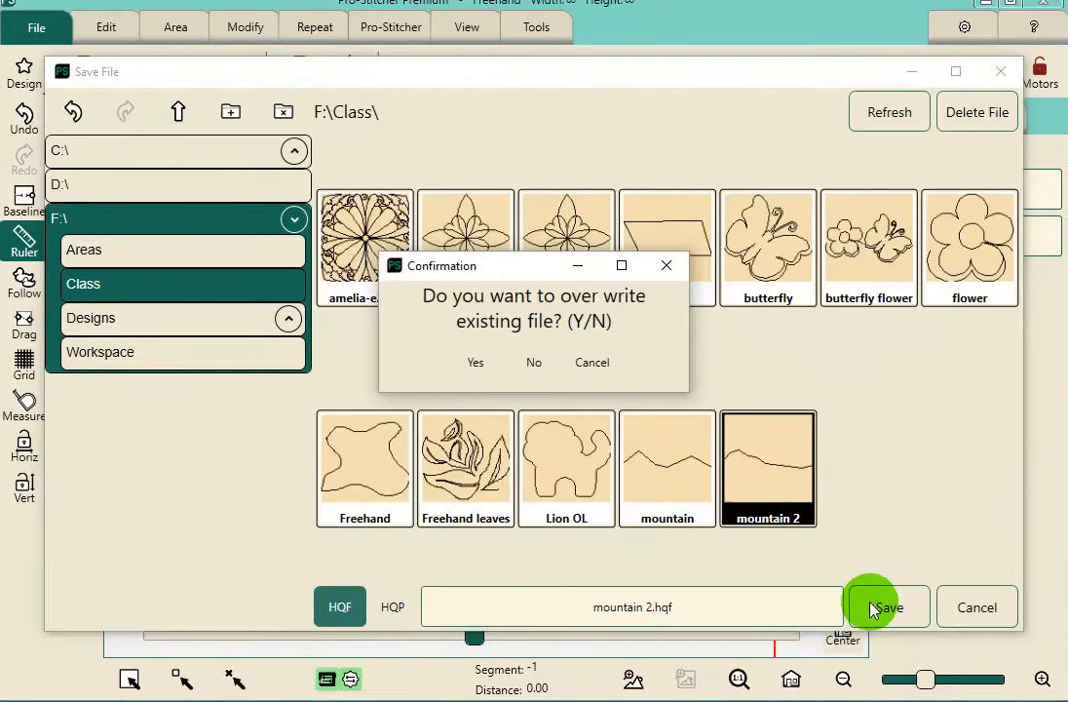
left_click(475, 362)
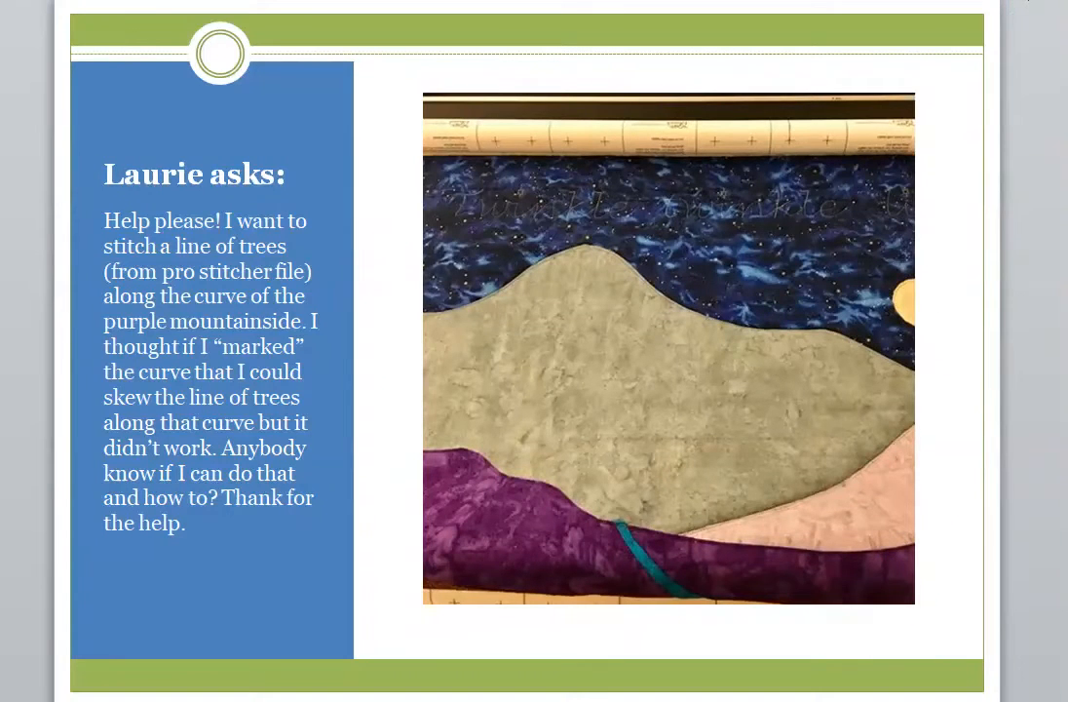
Step: Switch to Pro-Stitcher Premium, add the recent design Trees Continuous Line, and move it just above the high starting end of the mountain outline
key("alt+Tab")
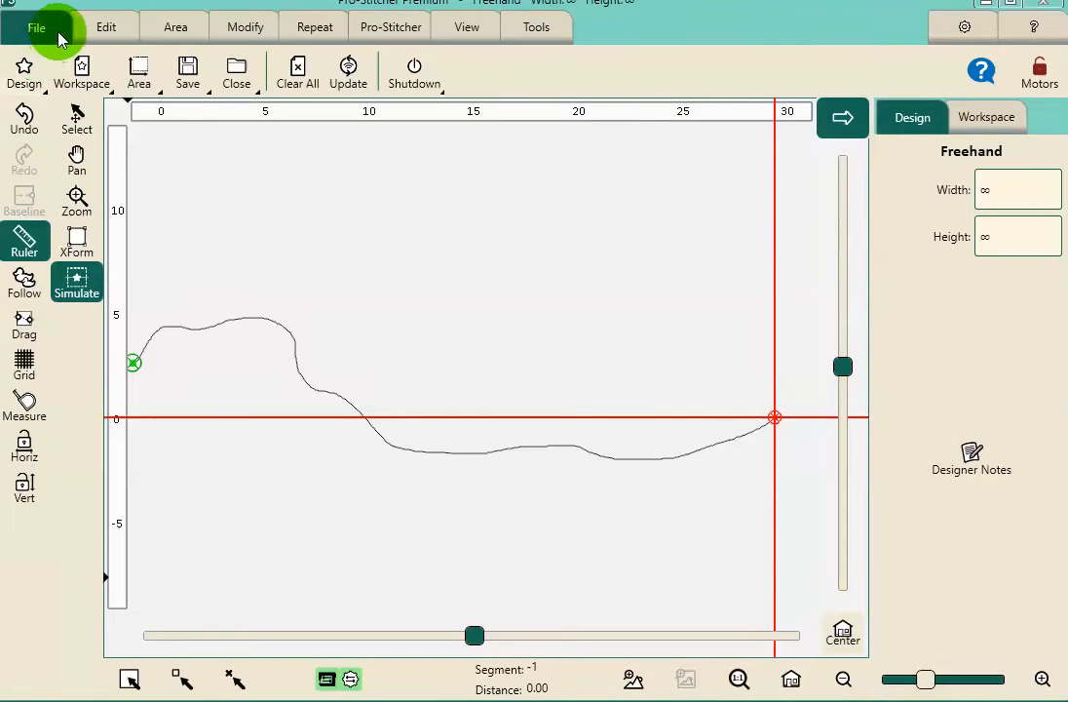
left_click(24, 73)
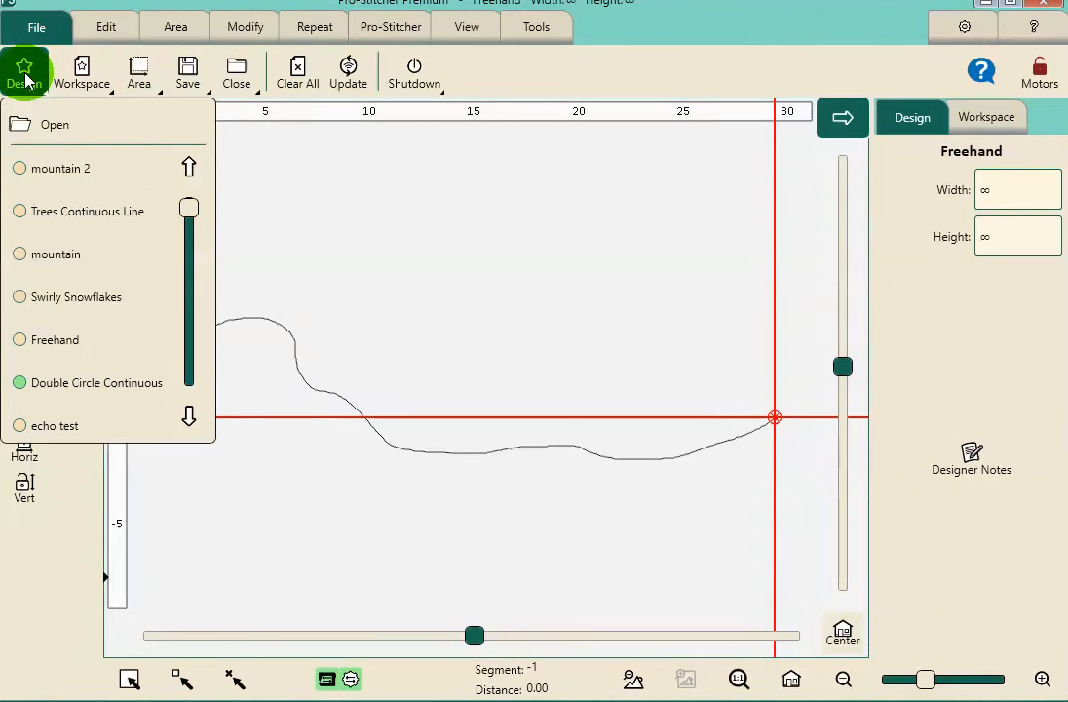
left_click(83, 213)
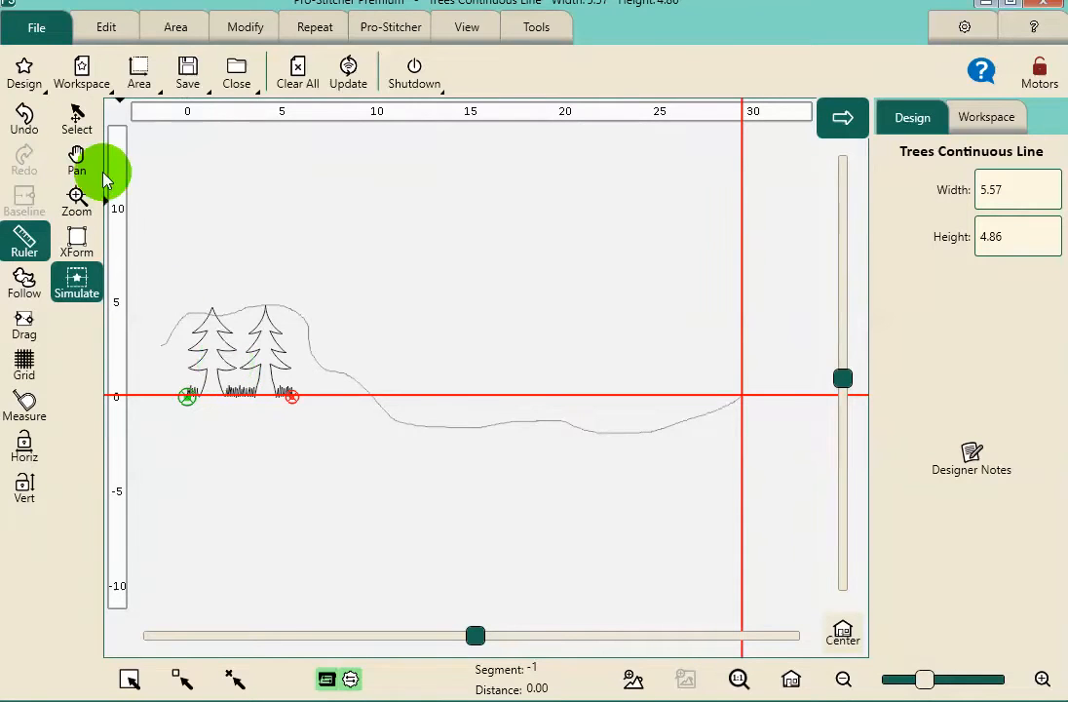
left_click(77, 119)
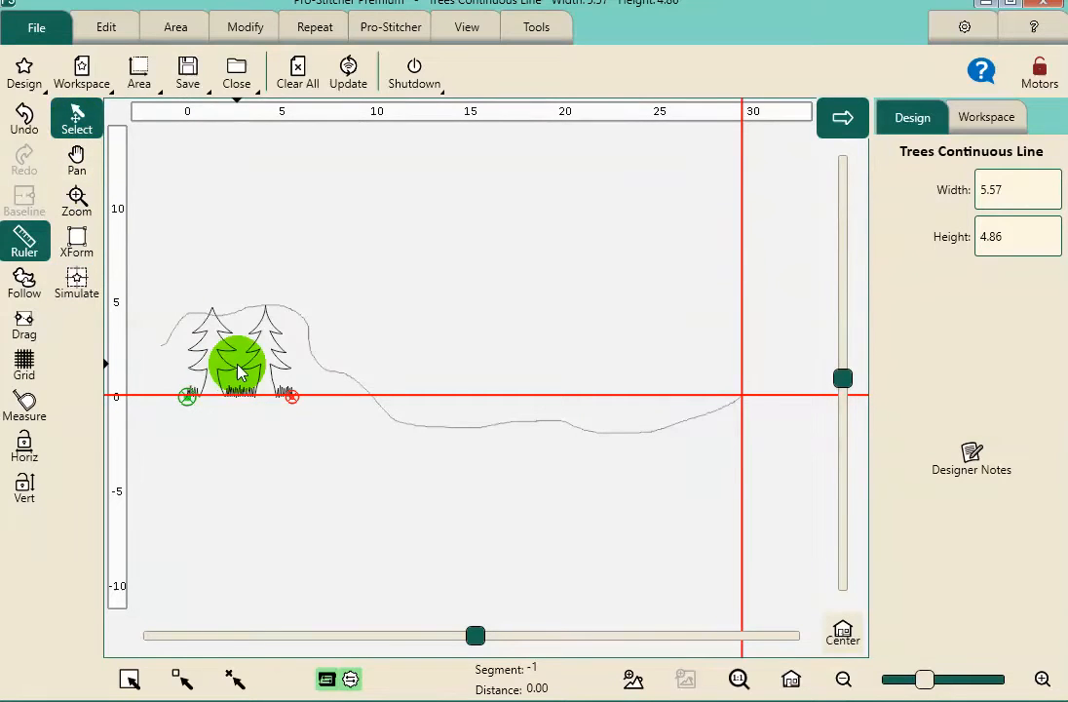
left_click_drag(239, 368, 205, 282)
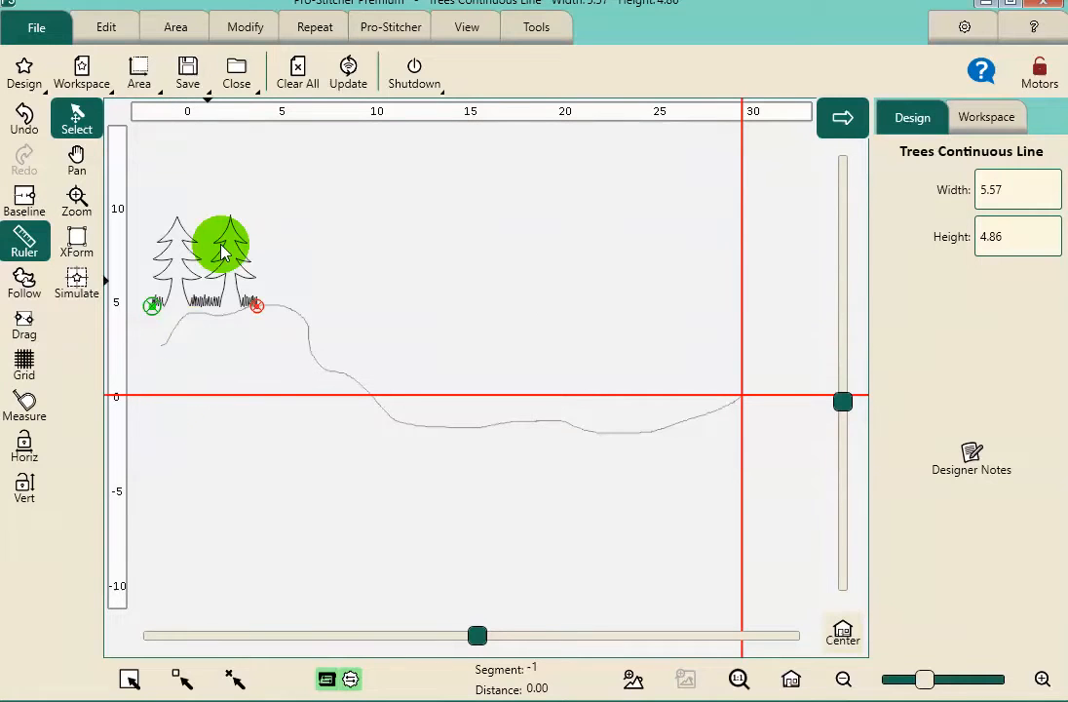
Step: Repeat the Trees Continuous Line design horizontally 5 times with no gap
left_click(331, 37)
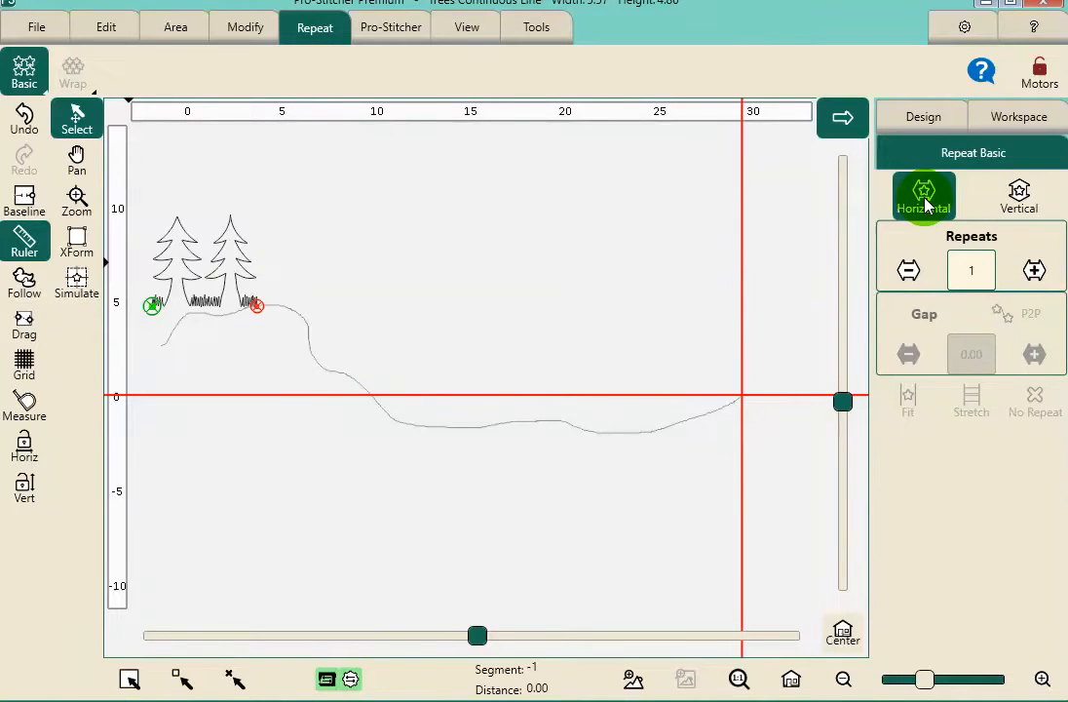
left_click(1048, 274)
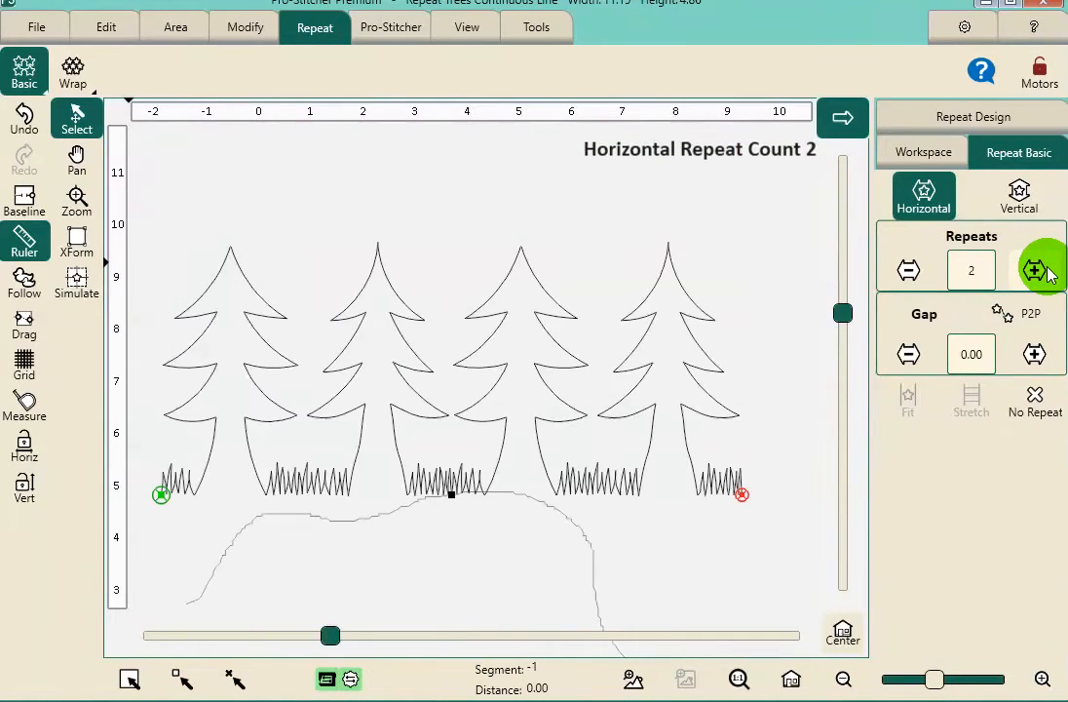
left_click(1048, 274)
left_click(1047, 273)
left_click(1048, 274)
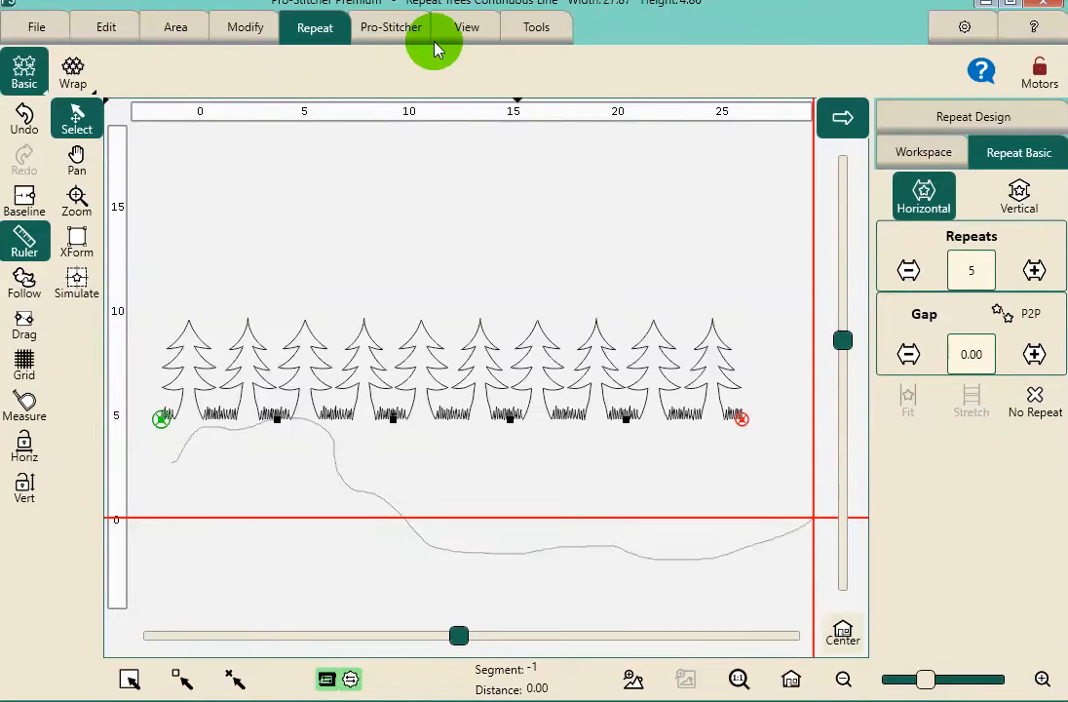
left_click(247, 28)
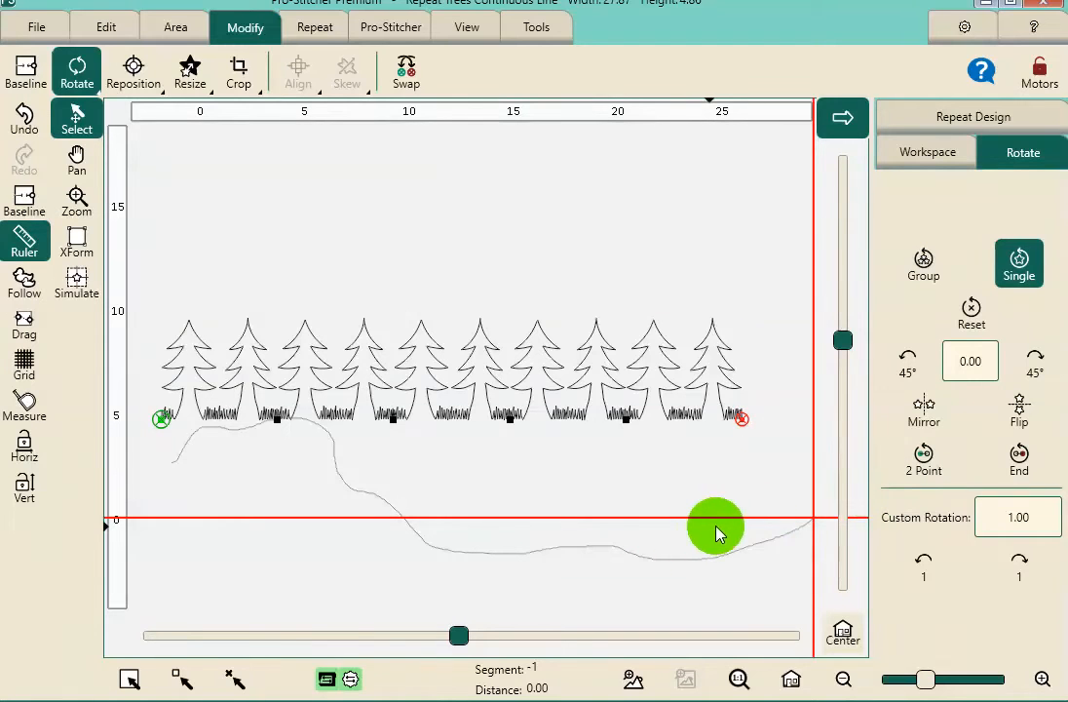
left_click(78, 285)
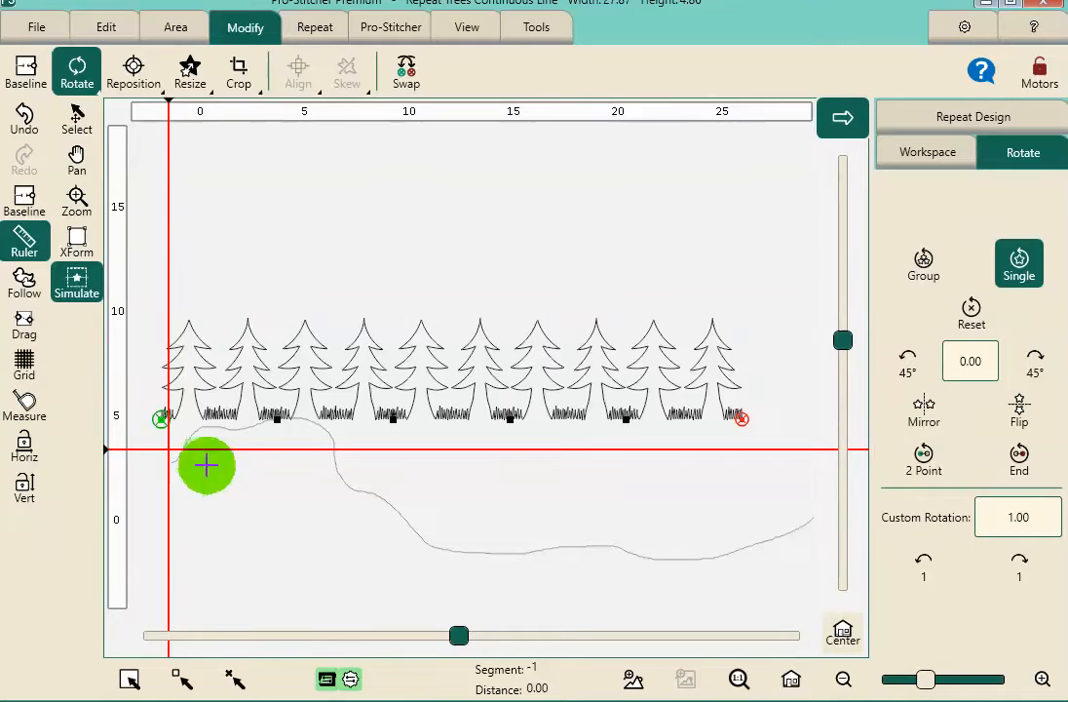
left_click(917, 437)
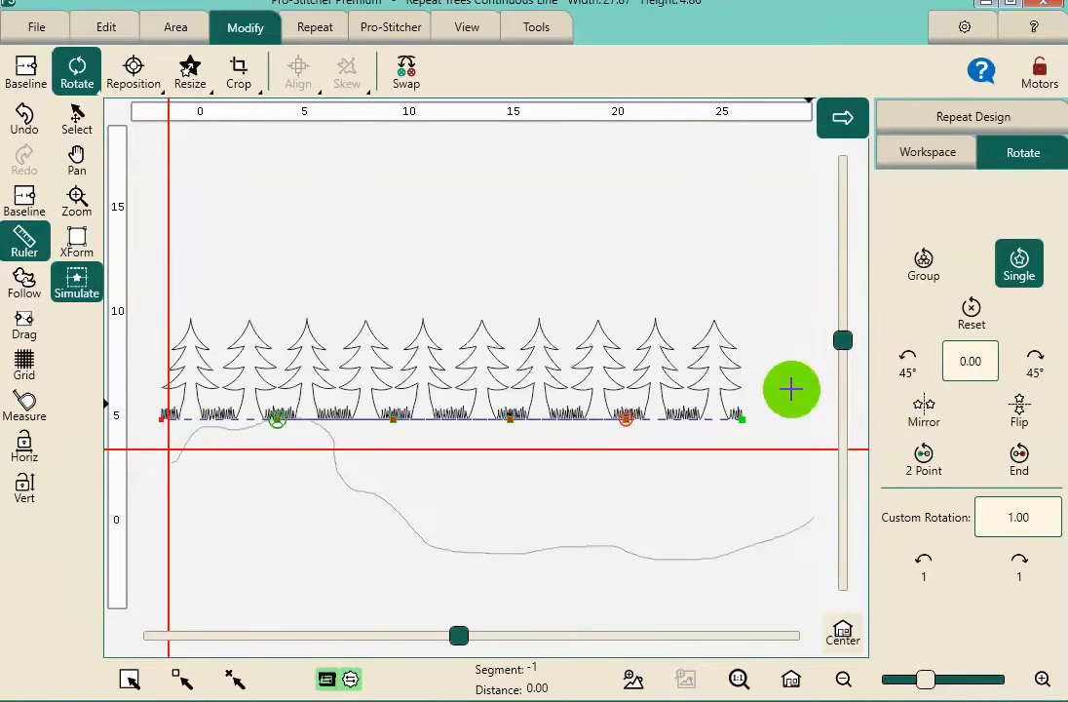
left_click(25, 115)
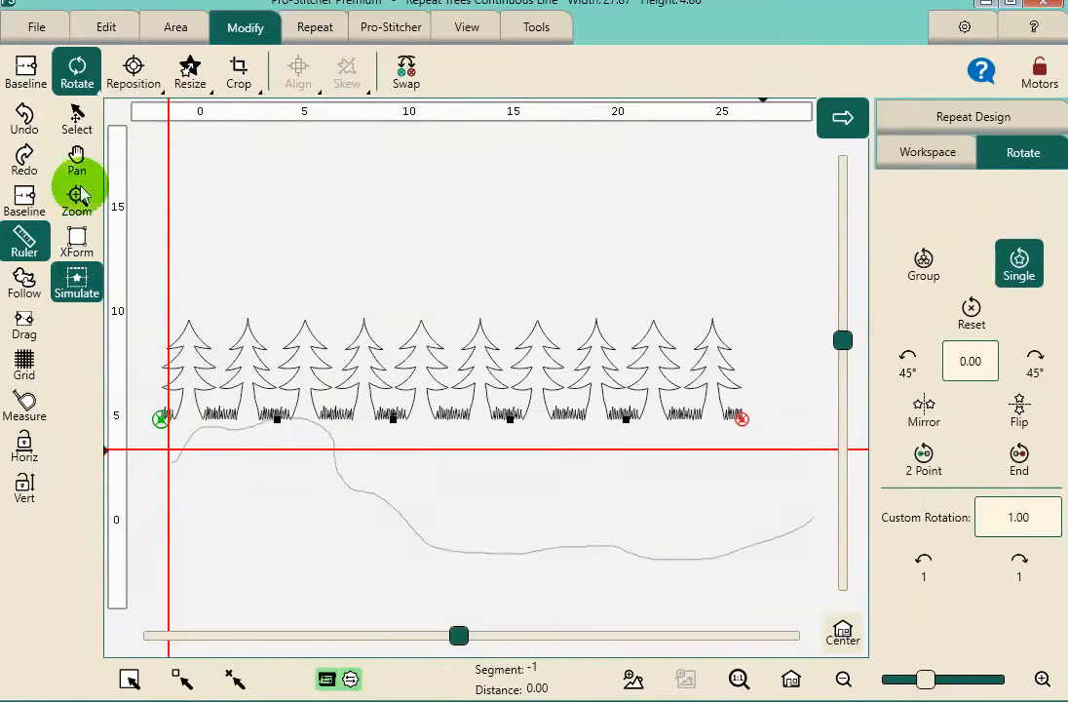
Step: Baseline the repeated trees into a single design and apply a two-point rotation, ending at the mountain outline's end point
left_click(19, 203)
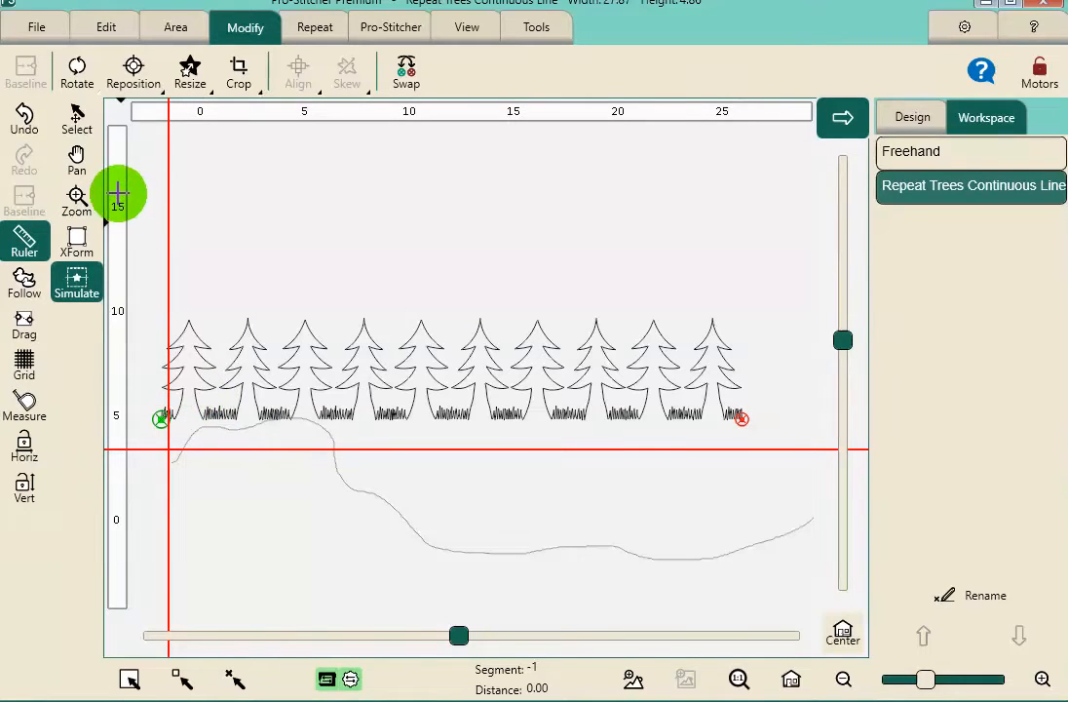
left_click(77, 73)
left_click(920, 461)
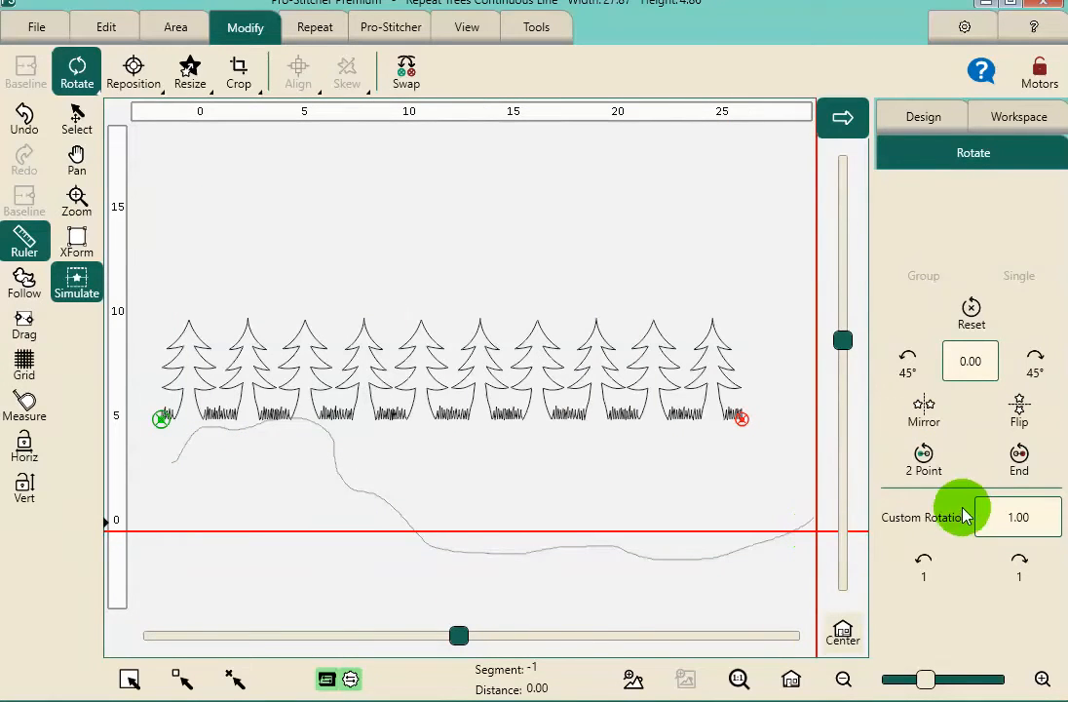
left_click(1020, 453)
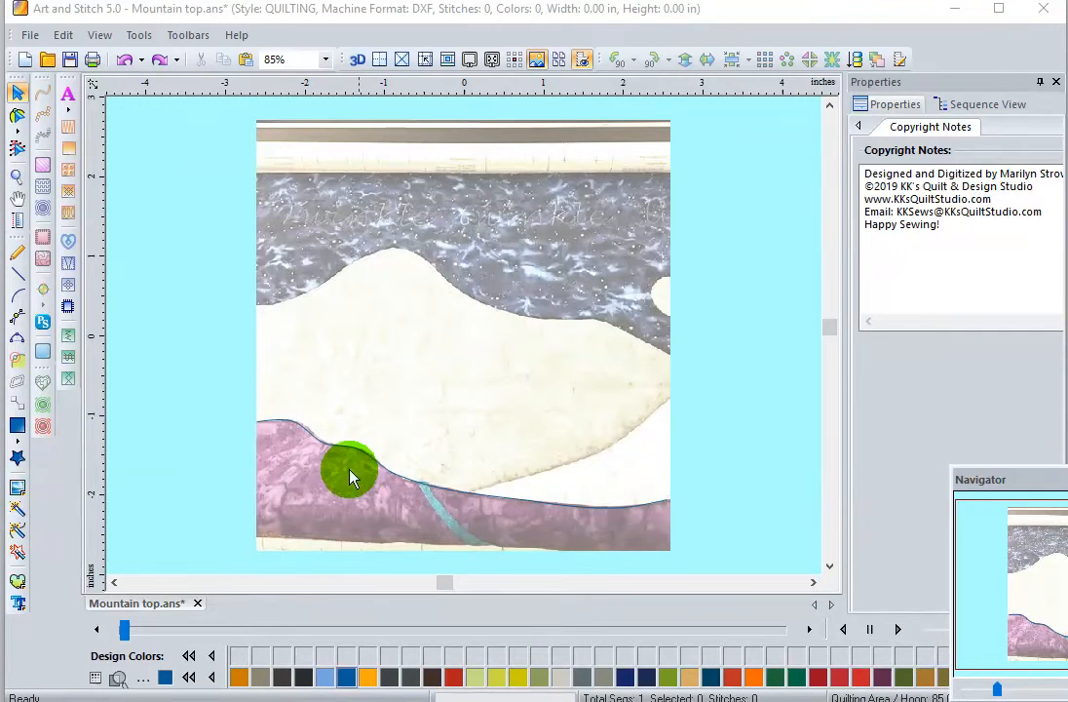
Step: Switch to Art and Stitch, select the mountain photo backdrop, and adjust its darkness, applying a darker setting before returning it to a faded one
left_click(17, 488)
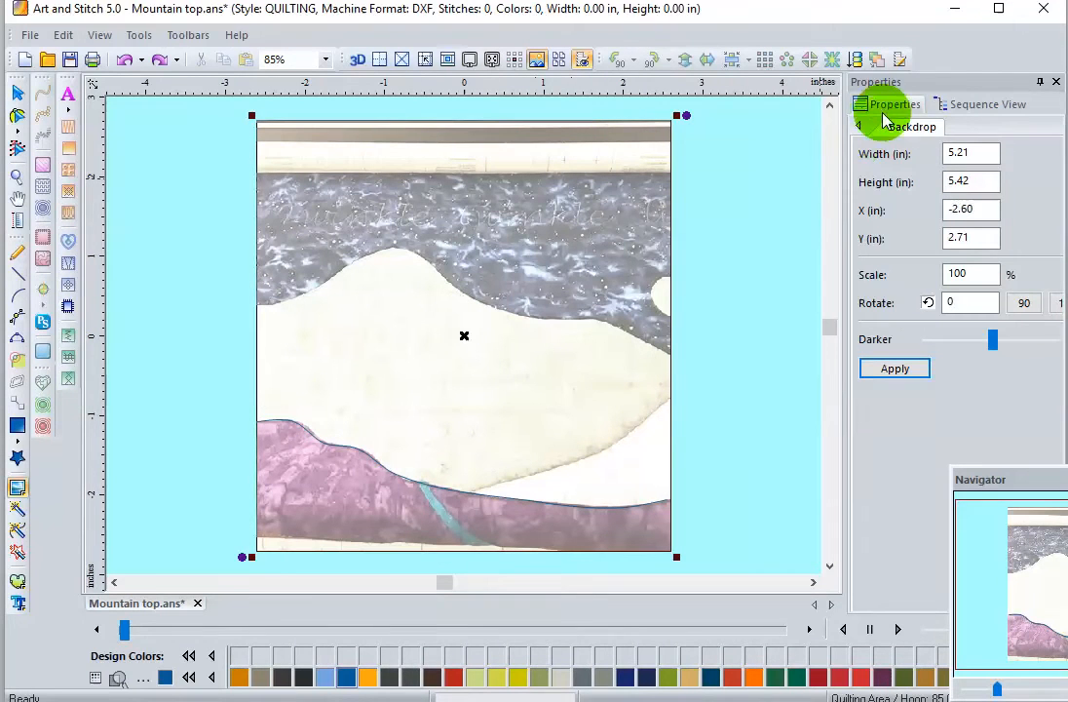
left_click(972, 154)
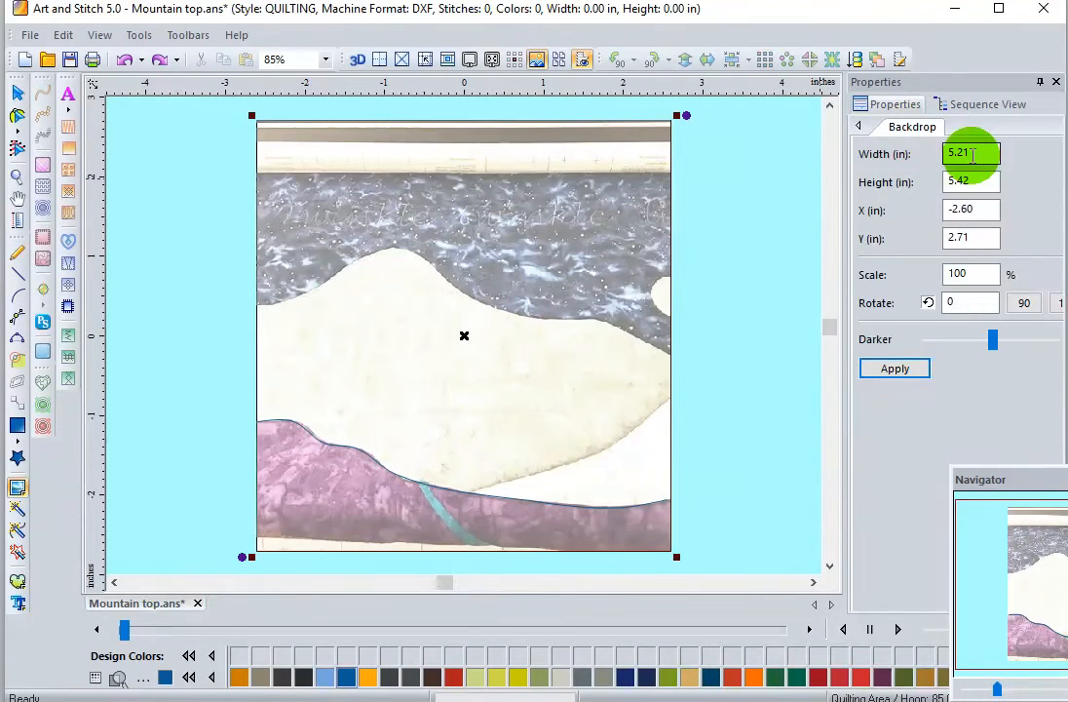
left_click(970, 183)
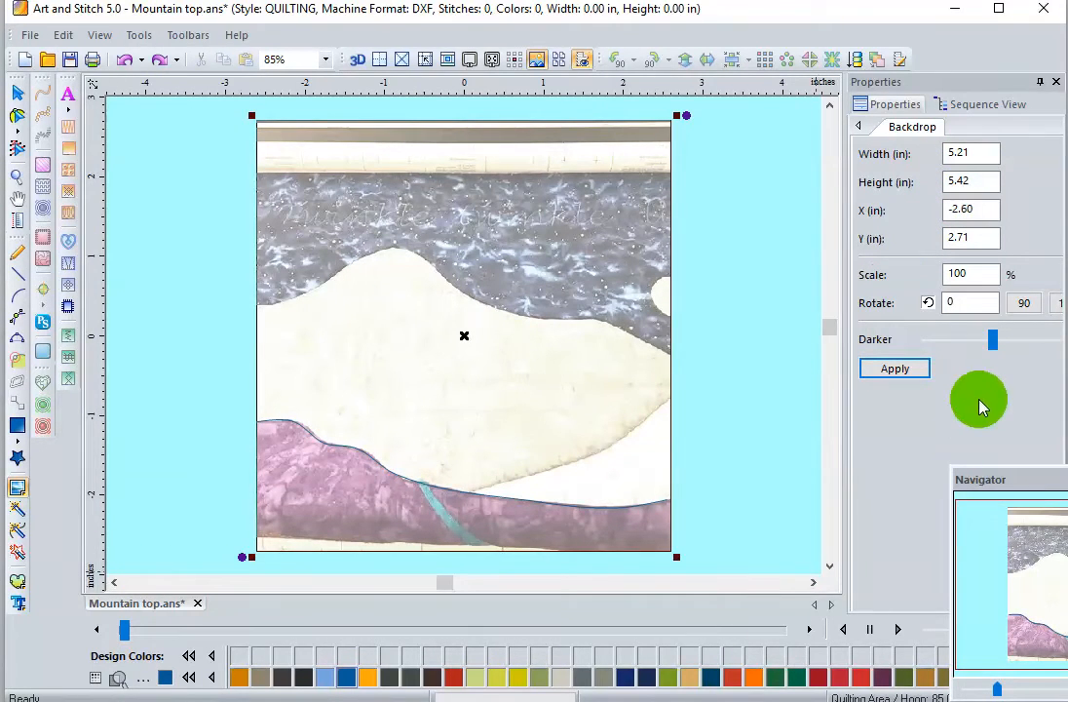
left_click_drag(992, 352, 947, 360)
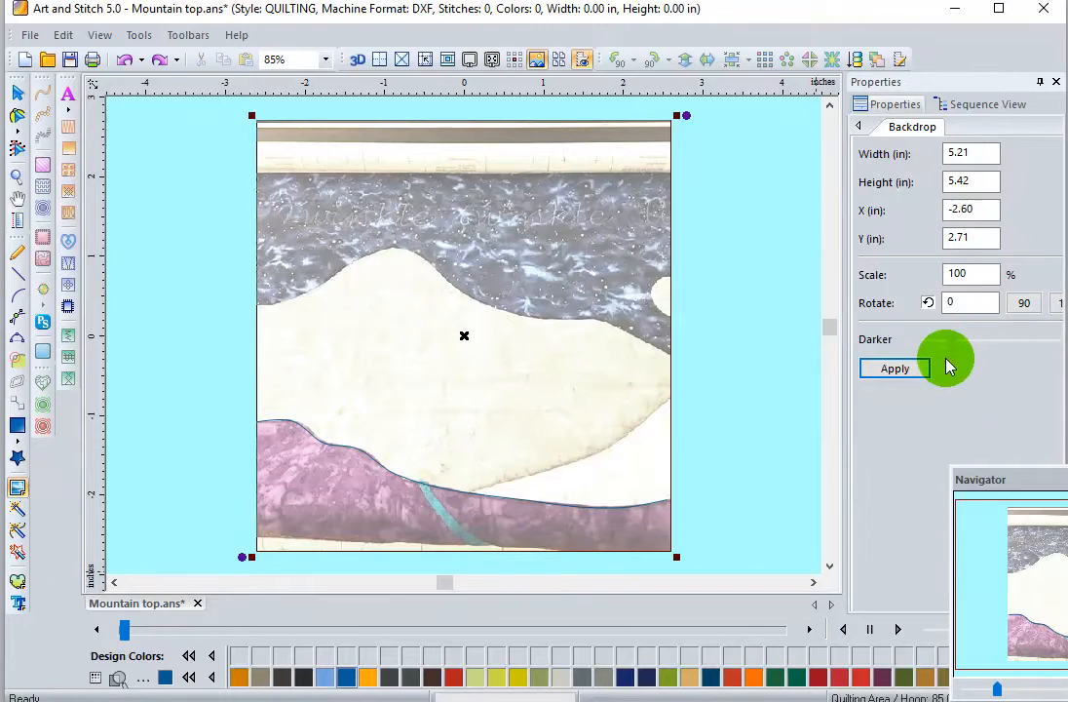
left_click(904, 373)
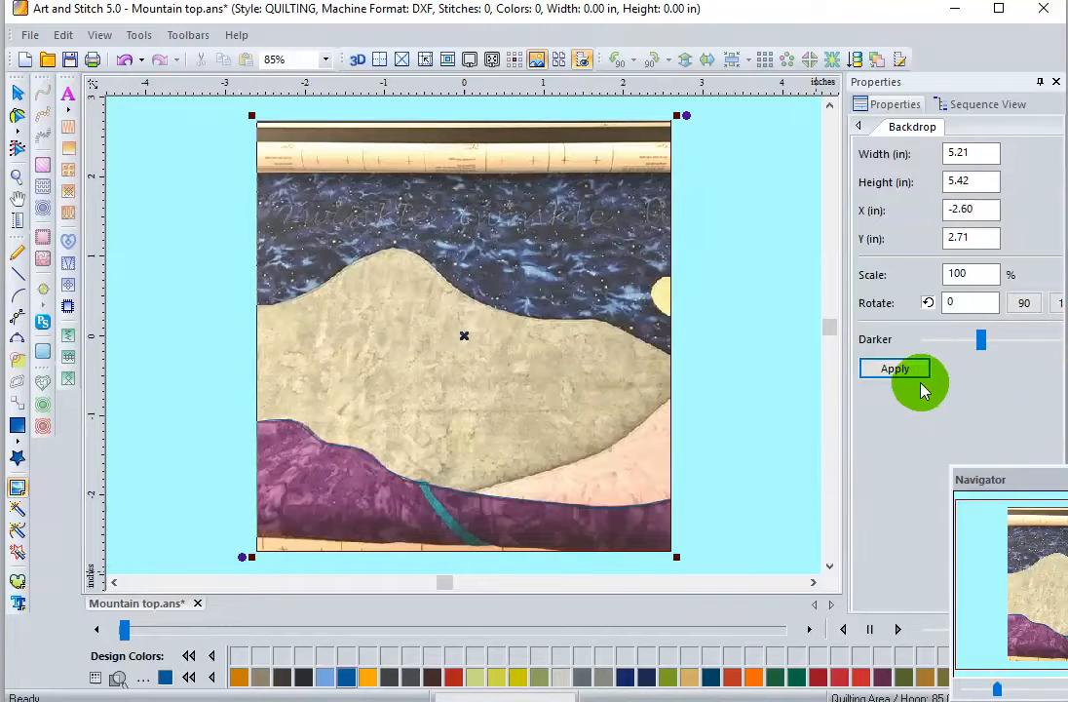
left_click(920, 374)
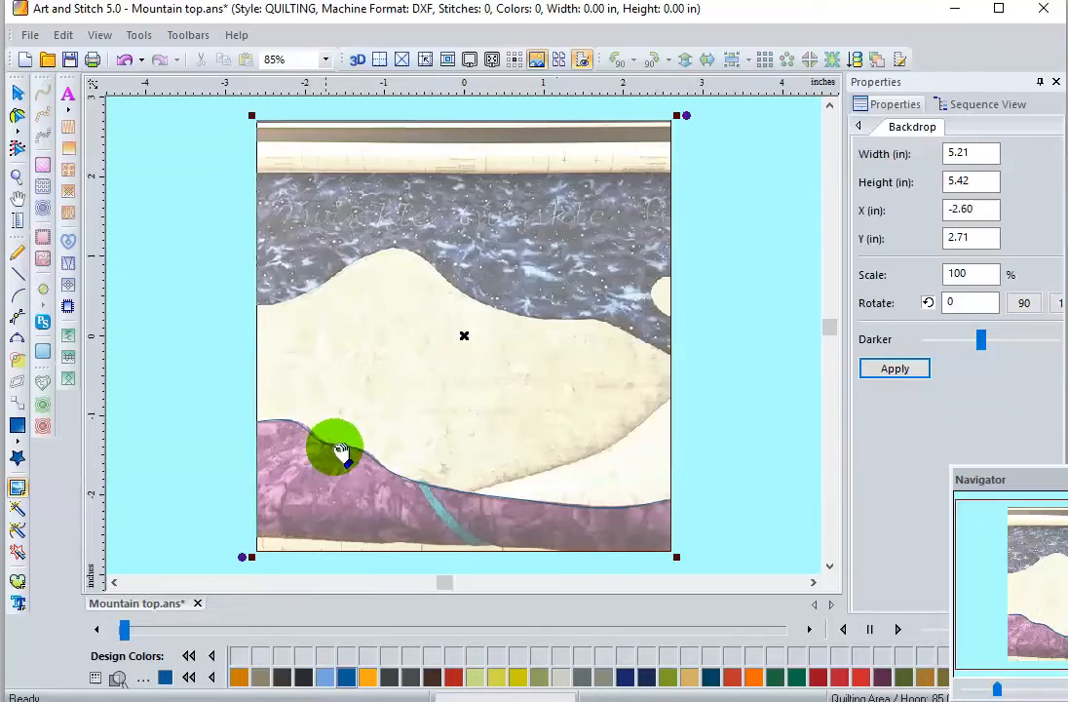
Step: Select the outline traced along the purple mountain's upper edge for outline editing and examine its nodes against the backdrop
left_click(19, 115)
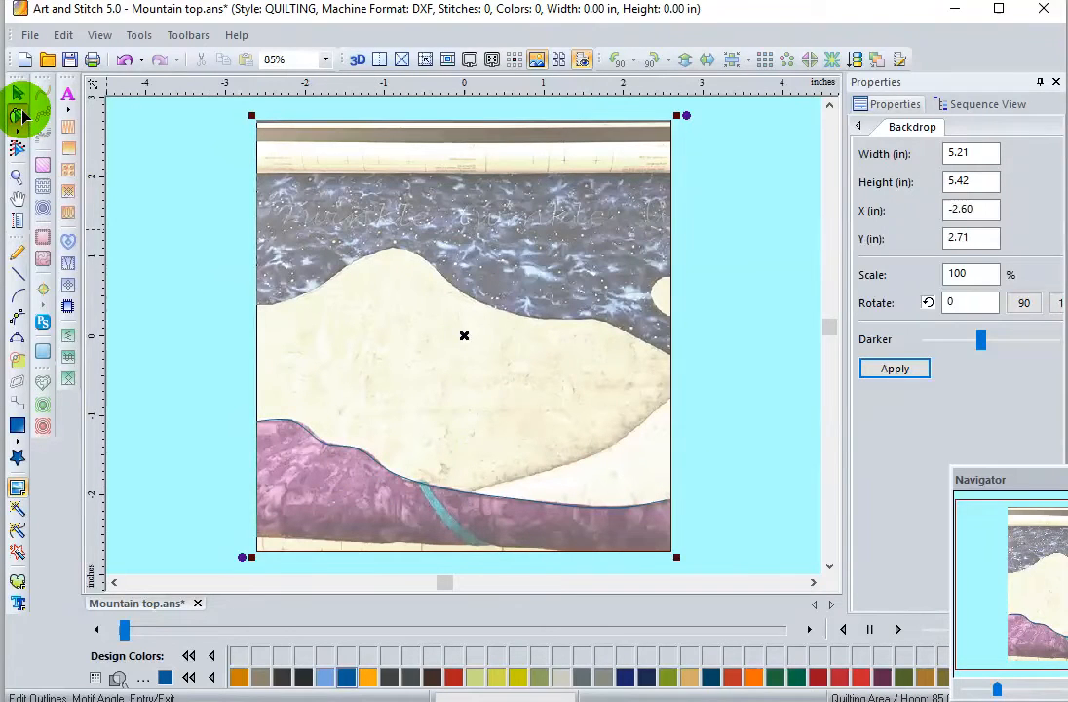
left_click(304, 433)
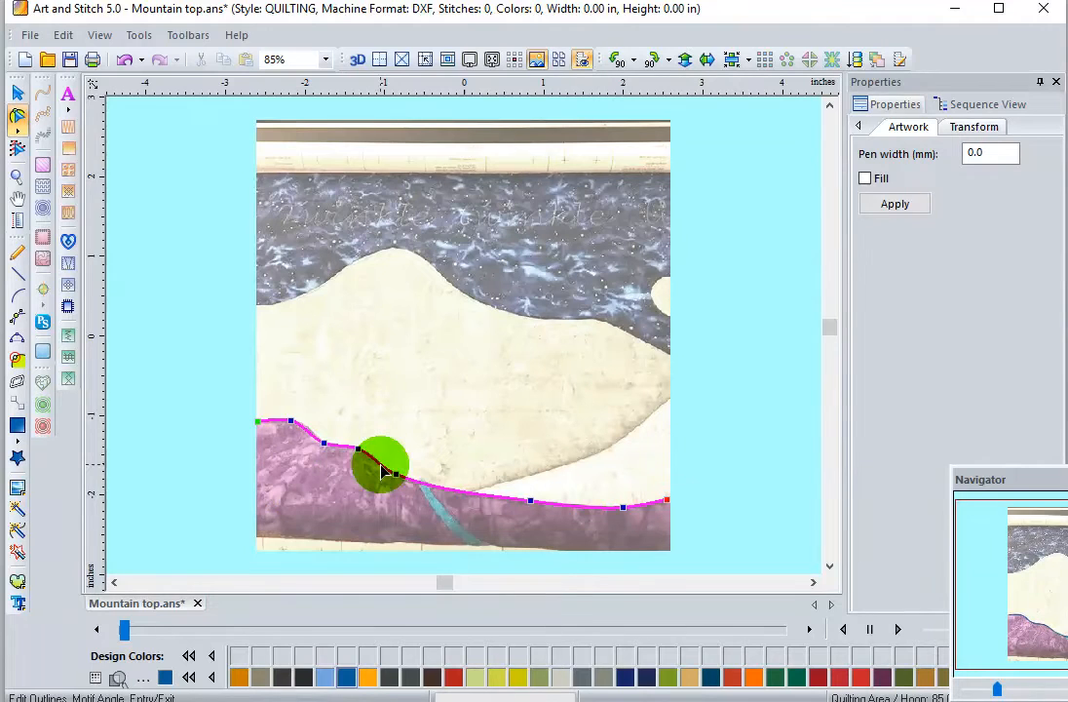
left_click(16, 489)
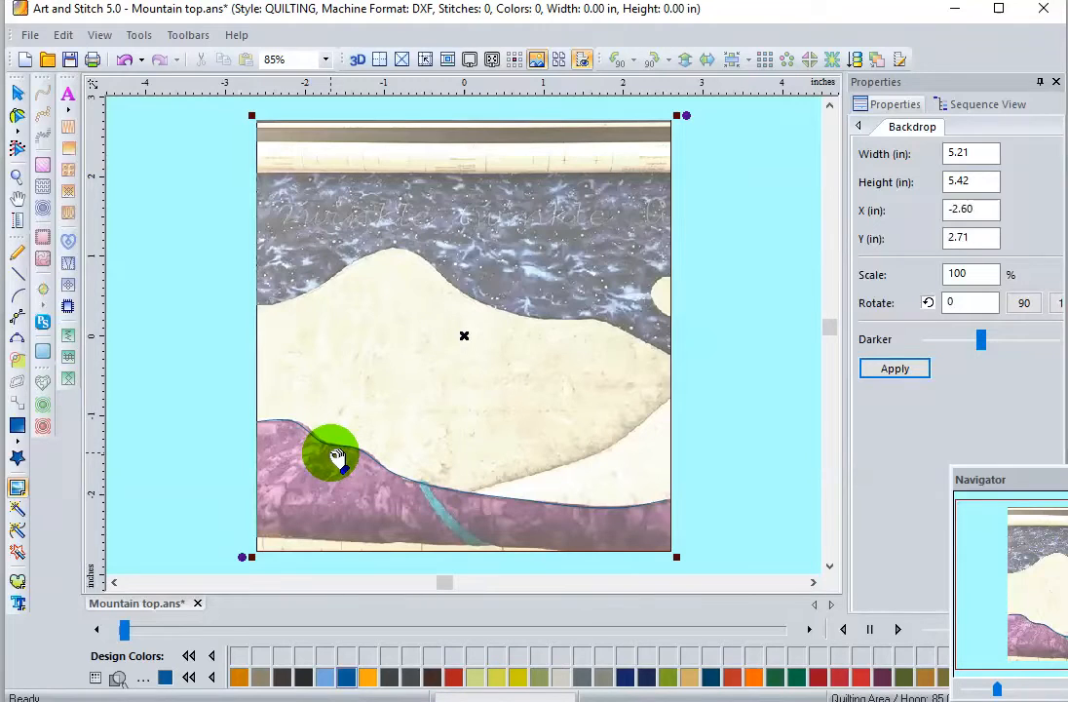
left_click(27, 495)
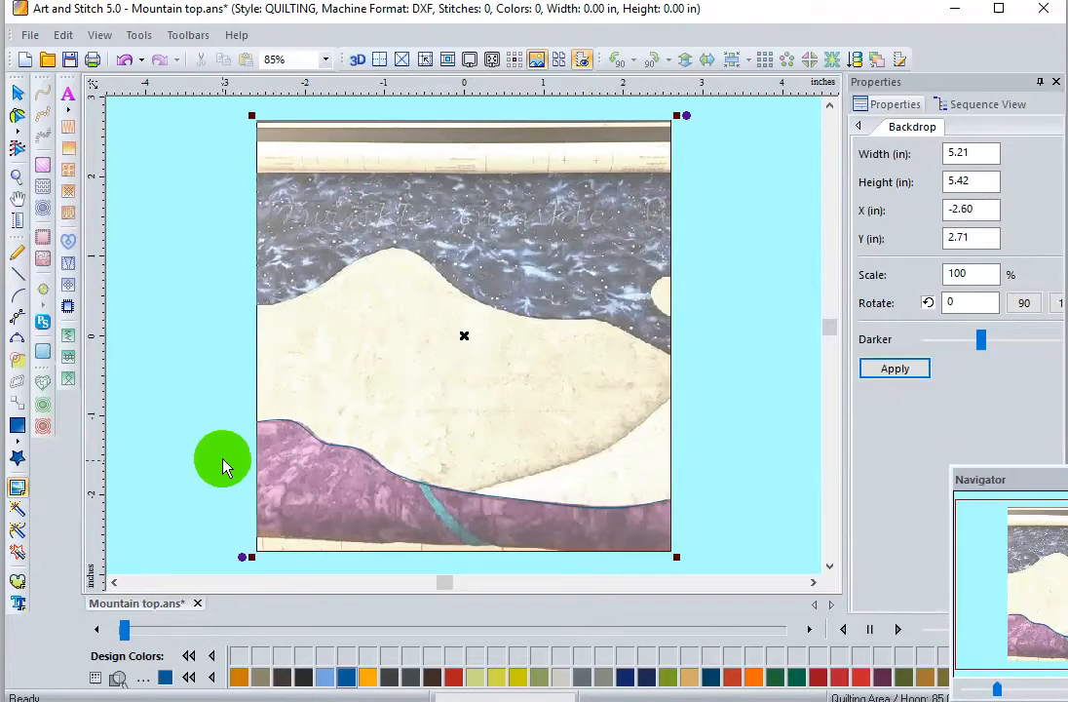
left_click(17, 115)
left_click(328, 448)
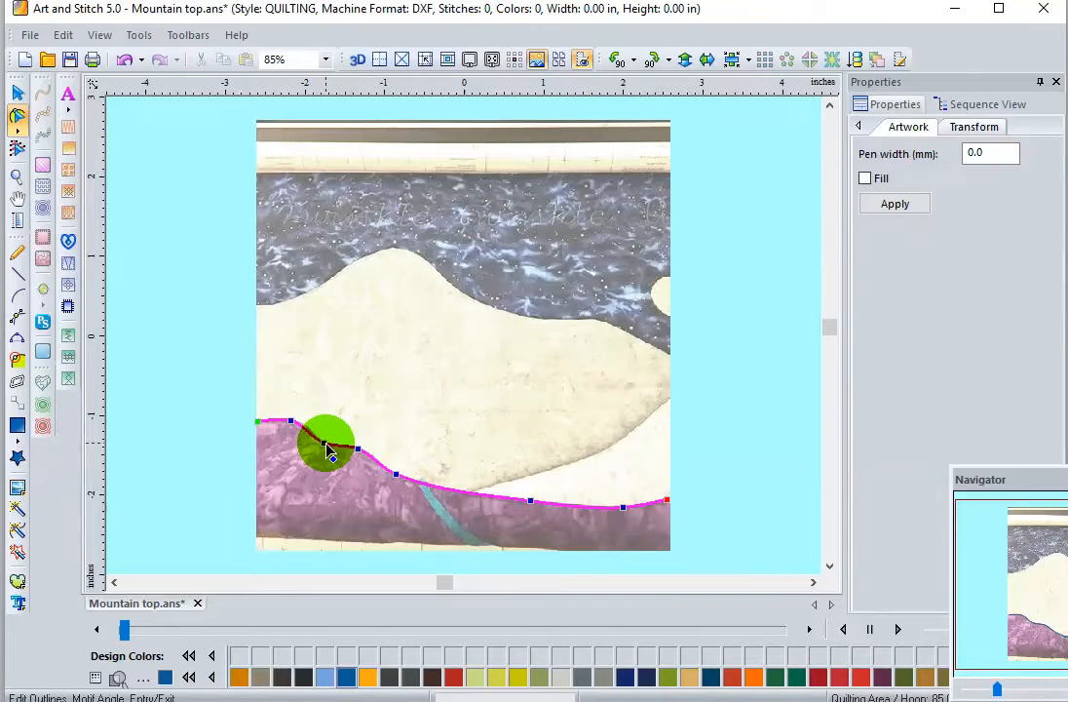
Step: Start saving the outline as a design path under the existing name Mountain top, and cancel the save
left_click(140, 35)
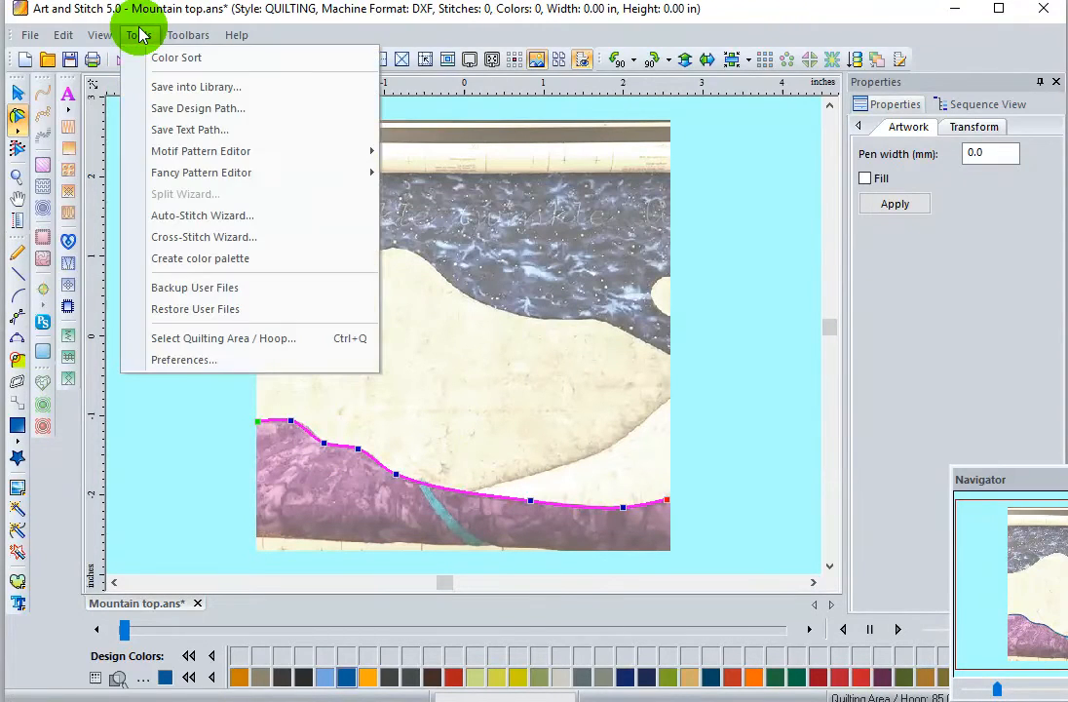
left_click(167, 113)
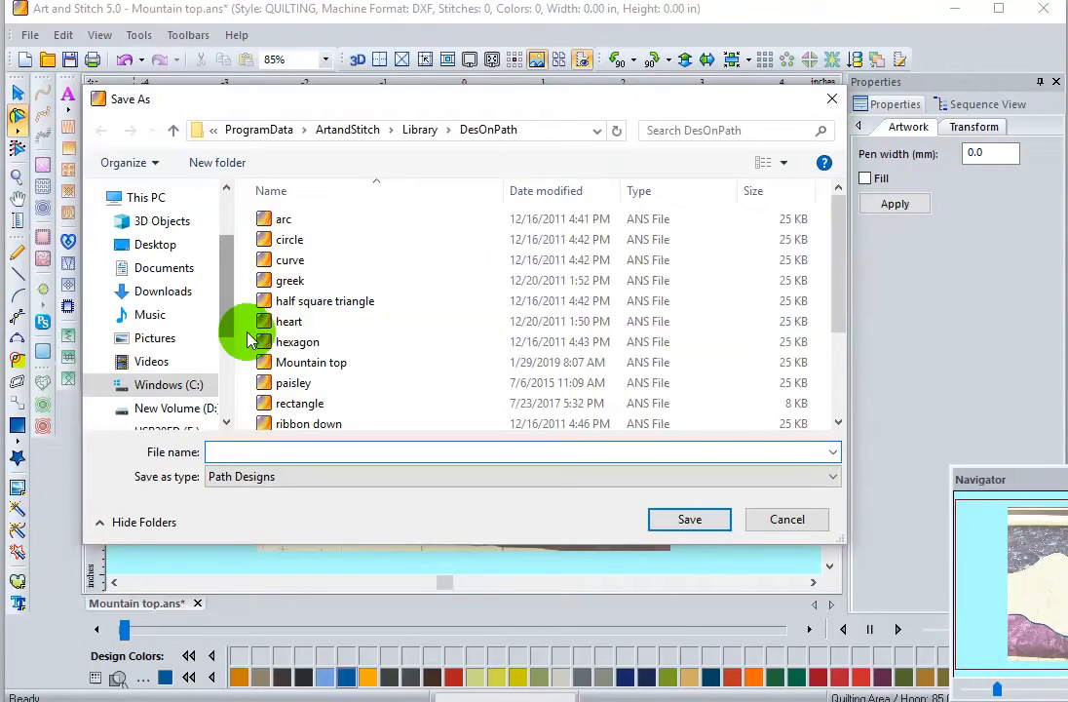
left_click(326, 368)
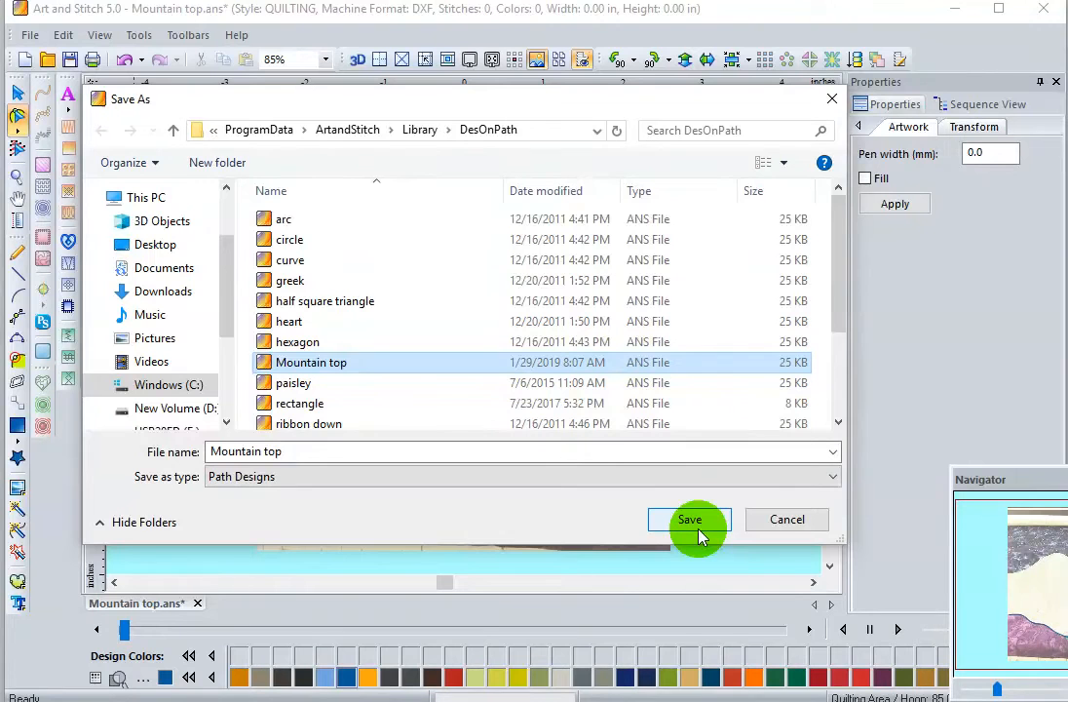
left_click(768, 528)
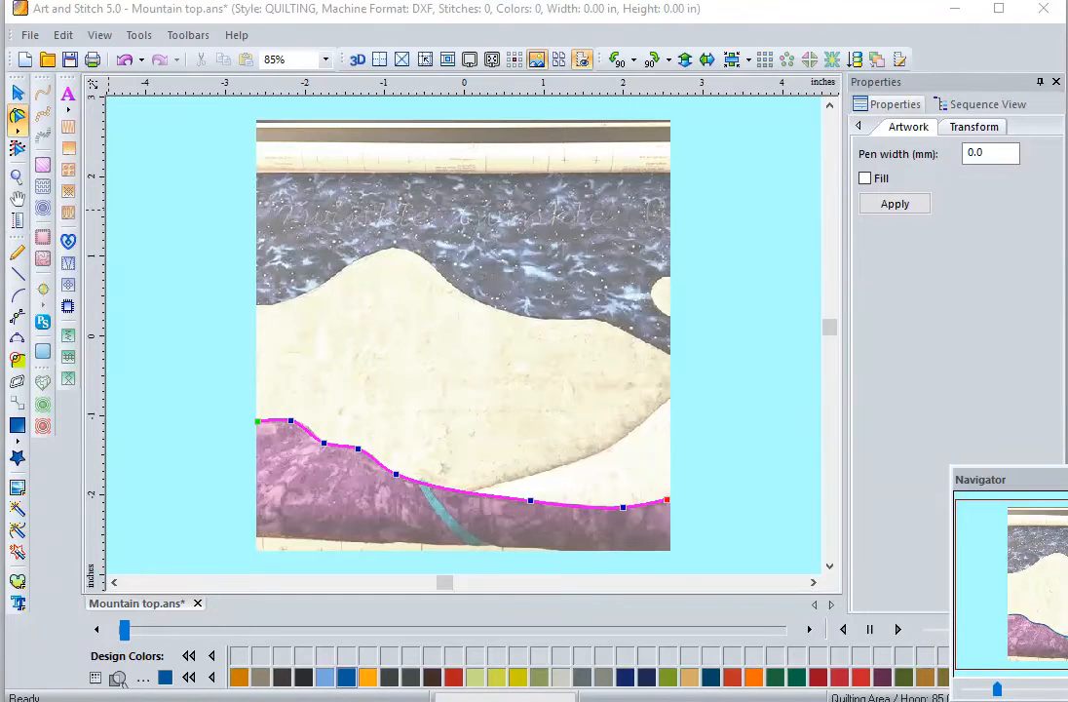
Step: Open the recorded outline mountain 2.hqf from the Class folder on the USB20FD (F:) drive
left_click(32, 37)
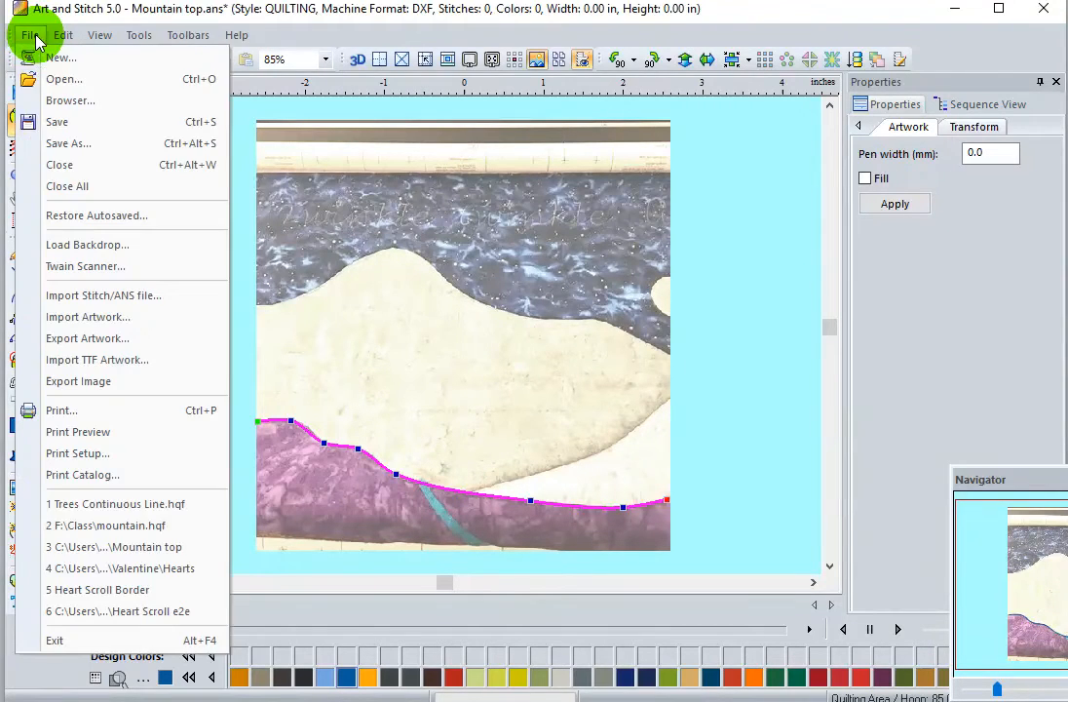
left_click(67, 80)
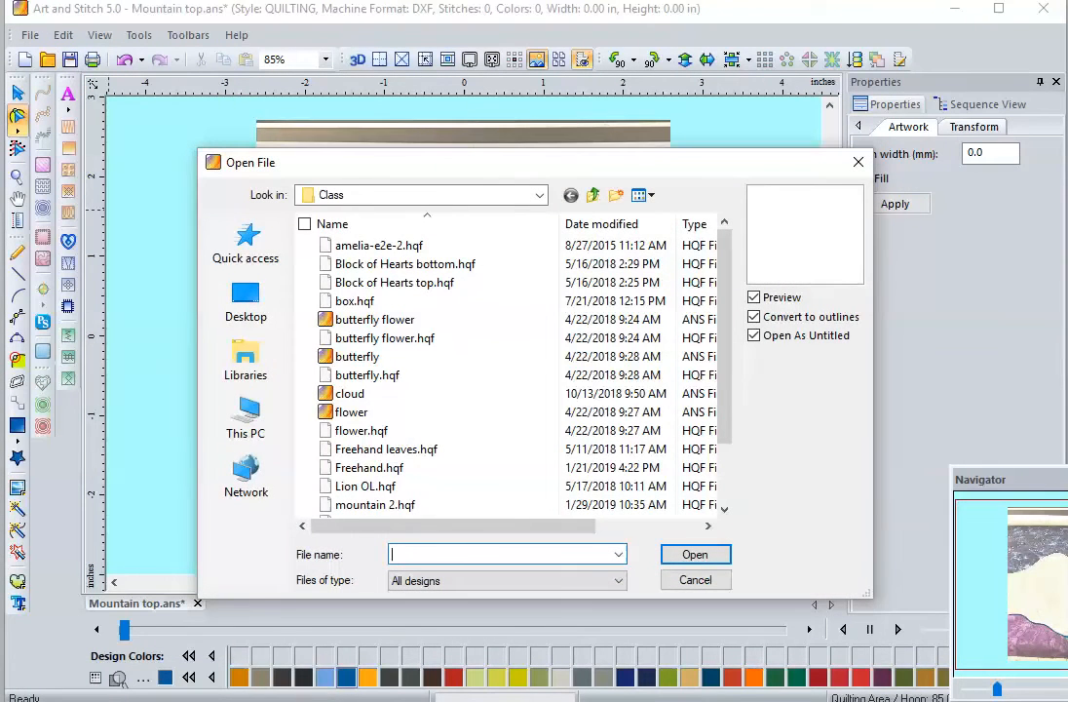
left_click(244, 429)
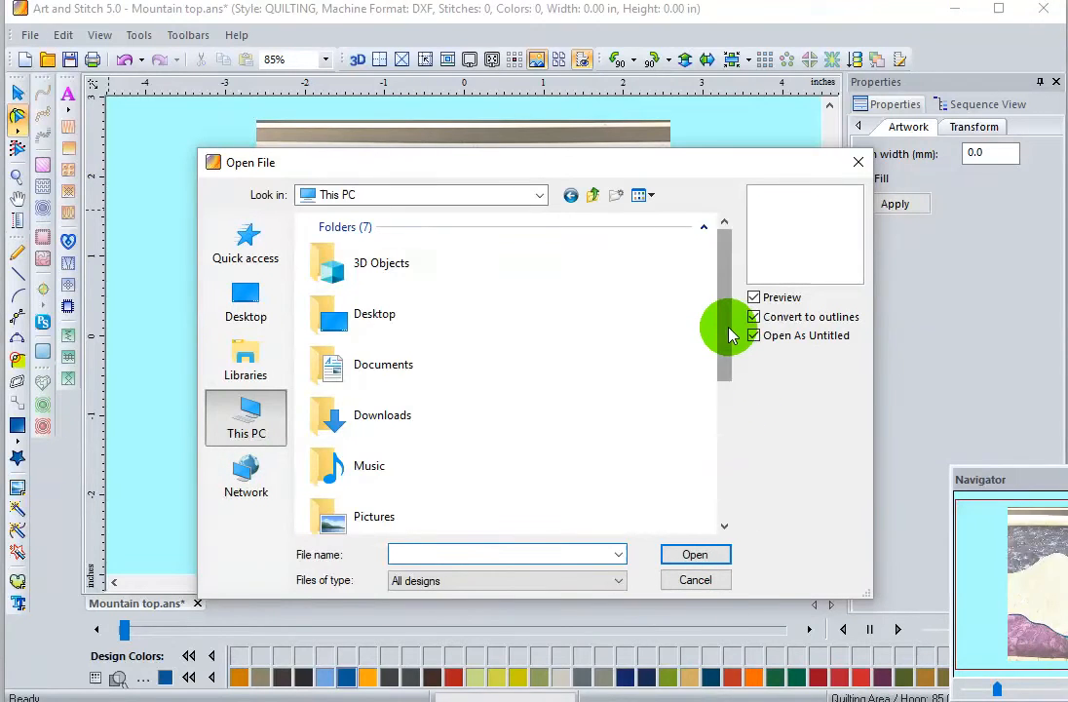
left_click_drag(729, 335, 720, 457)
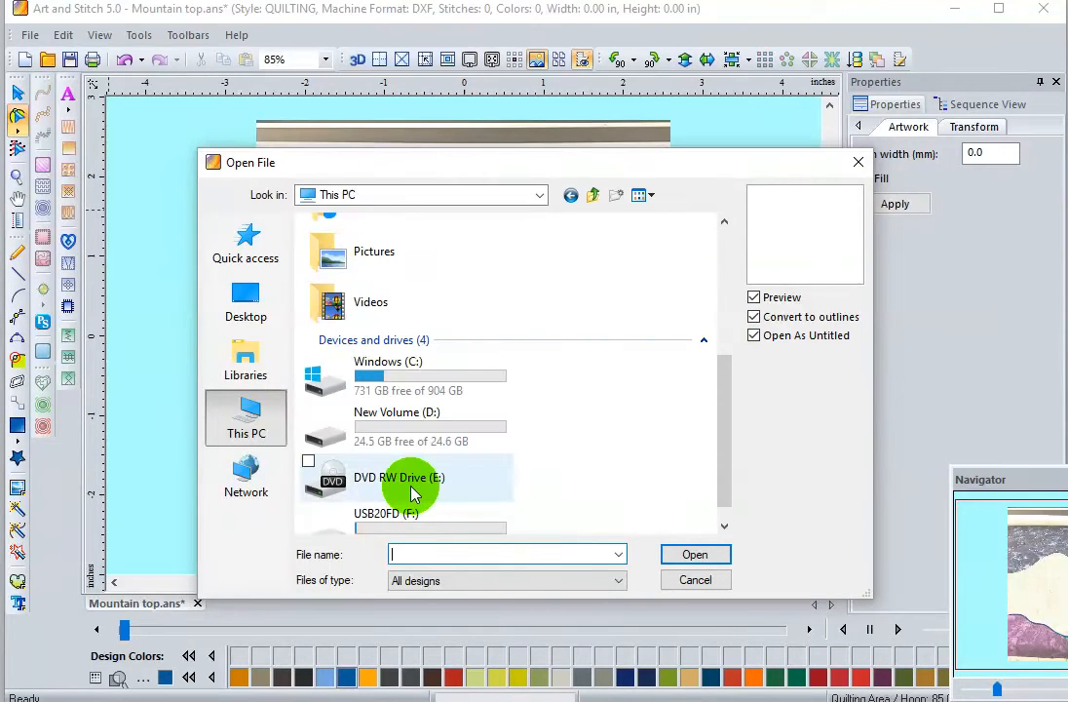
left_click(382, 512)
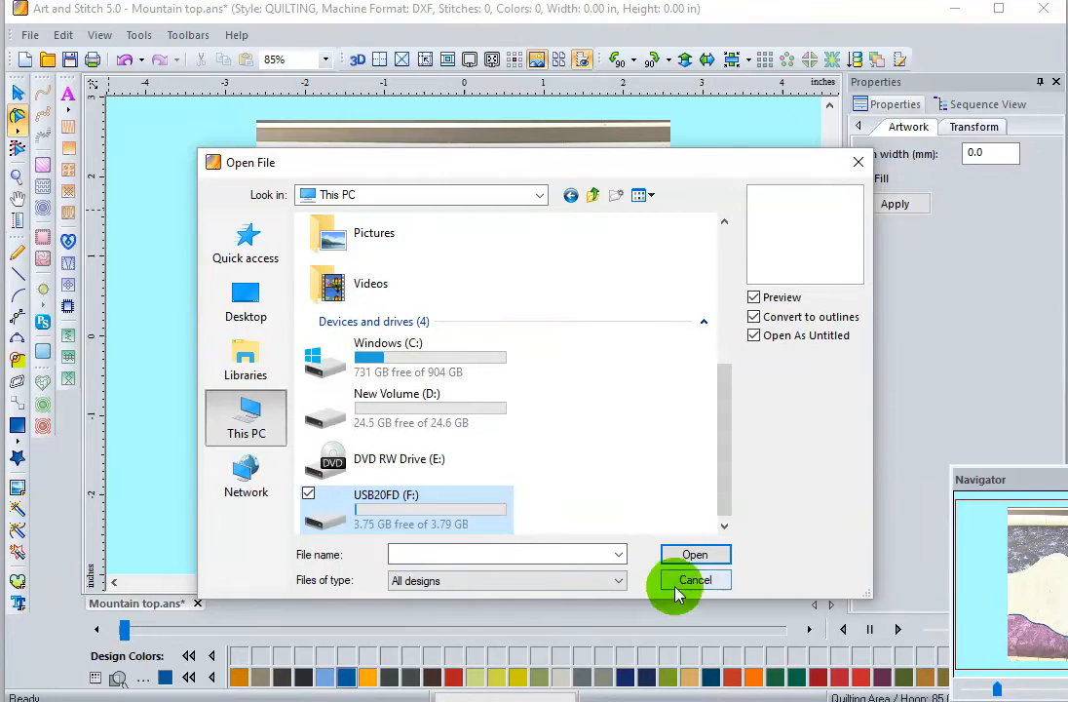
left_click(691, 555)
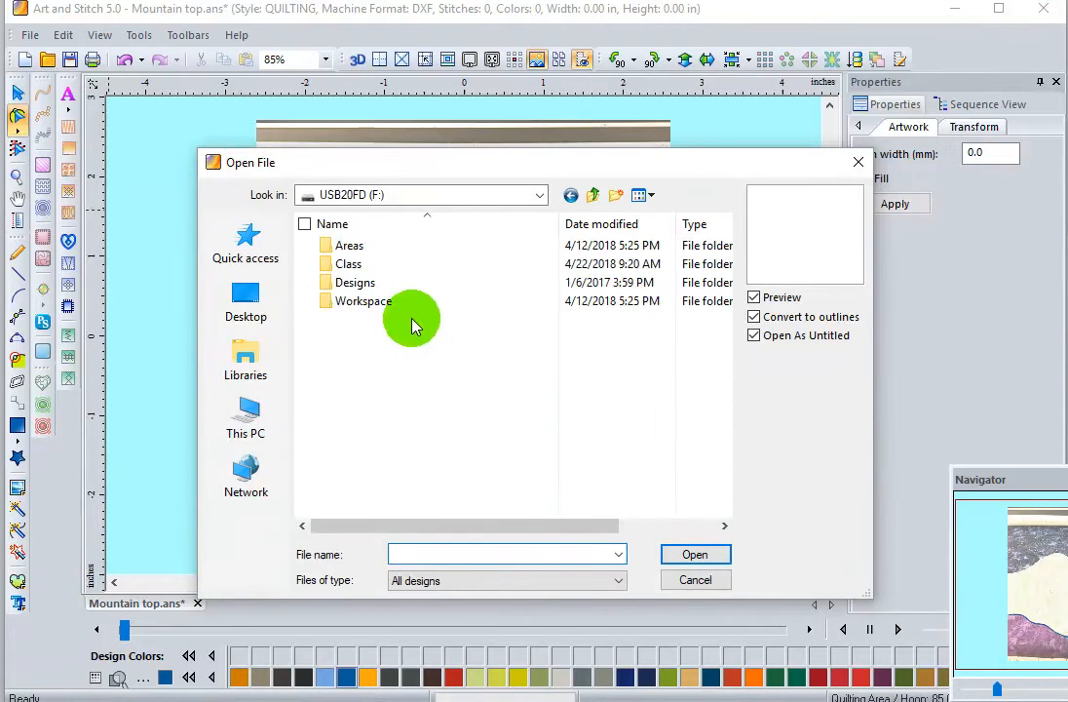
left_click(382, 266)
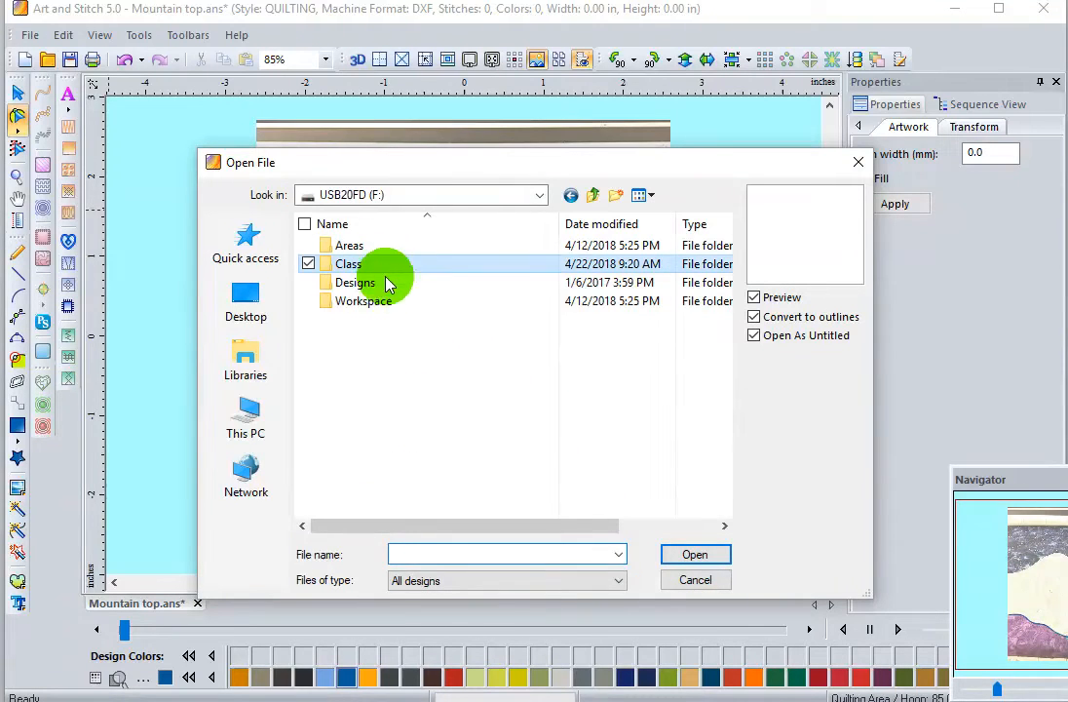
left_click(688, 555)
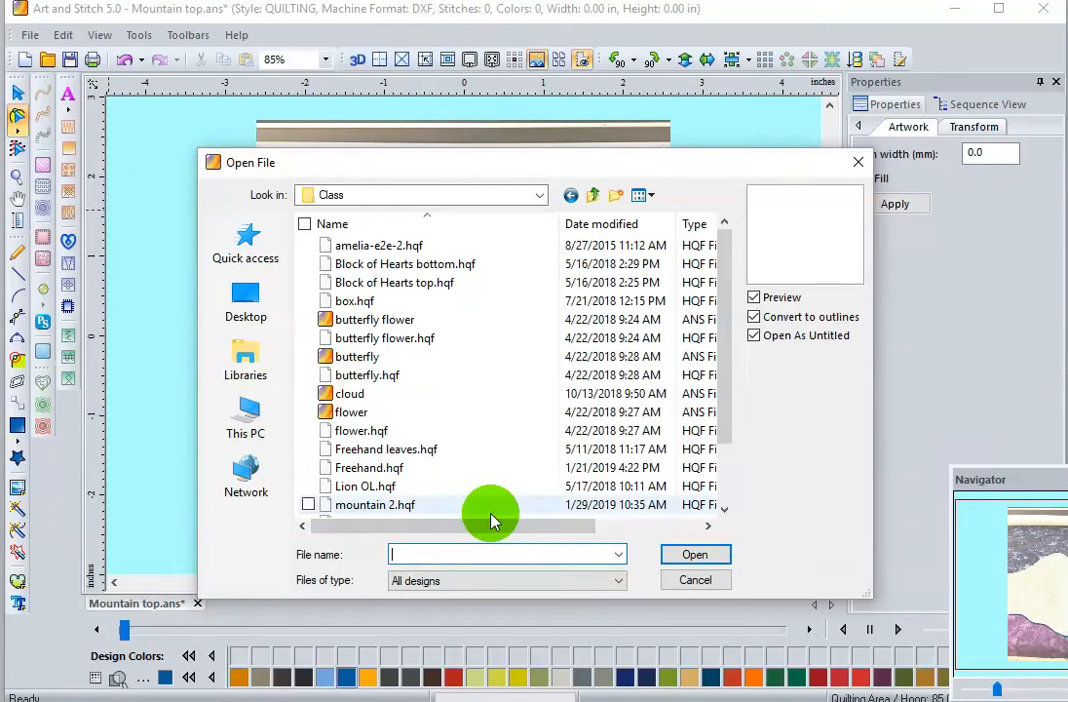
left_click(436, 512)
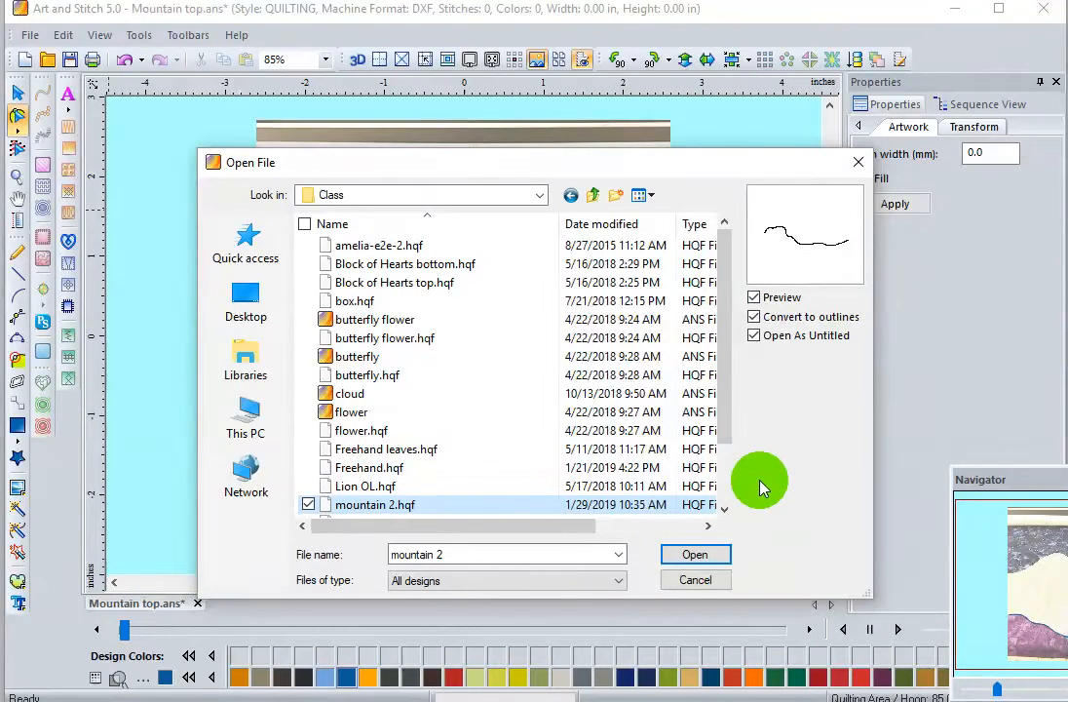
left_click(693, 558)
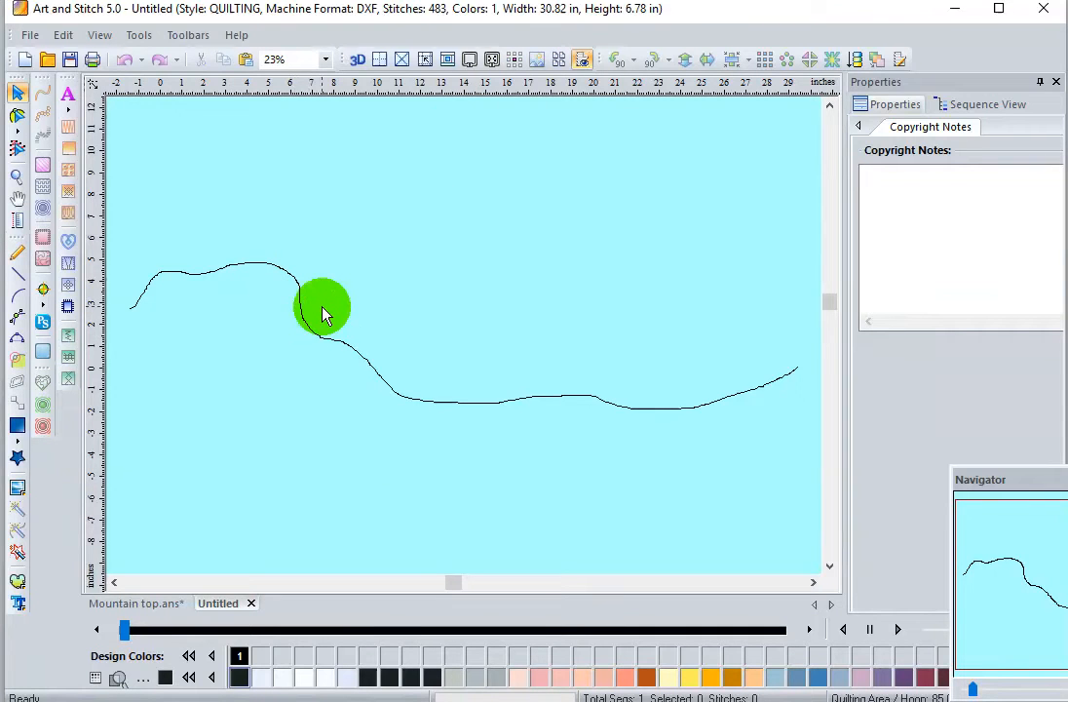
Step: Convert the recorded mountain line to vector artwork and save it as a design path named ps Mountain top
left_click(308, 321)
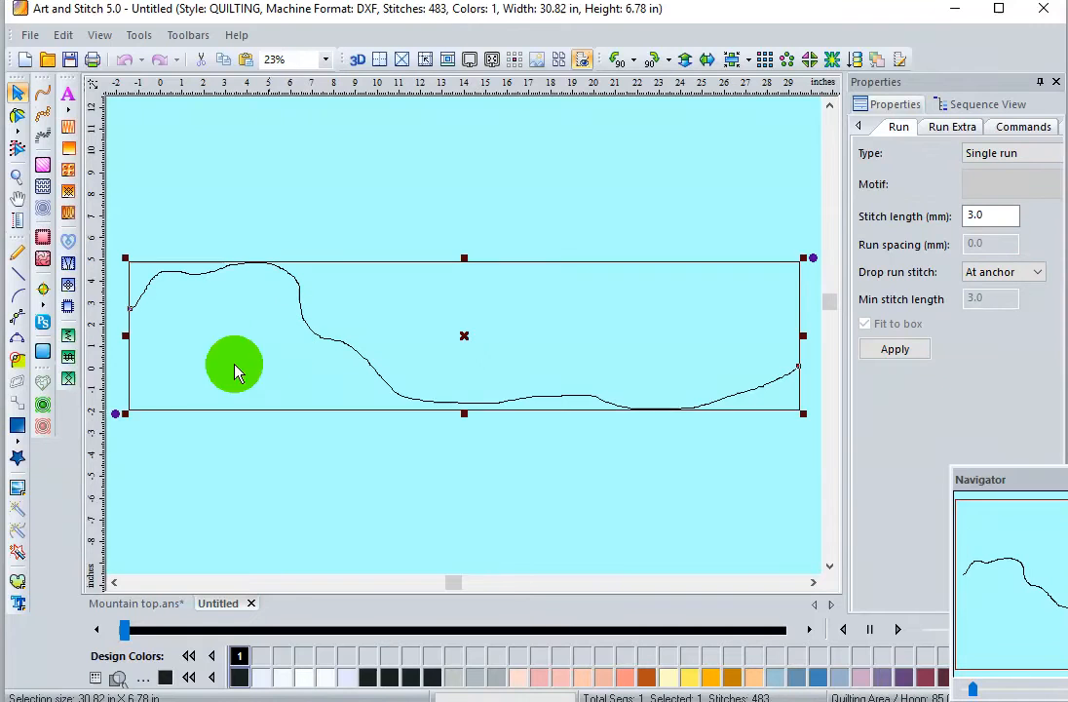
left_click(46, 356)
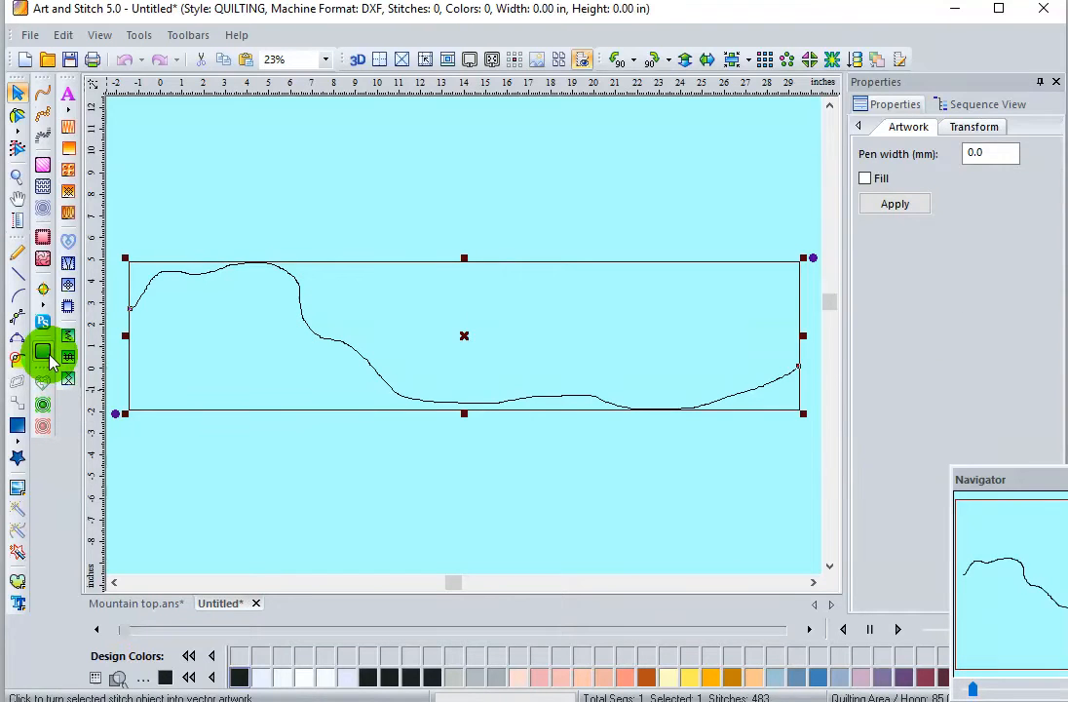
left_click(140, 36)
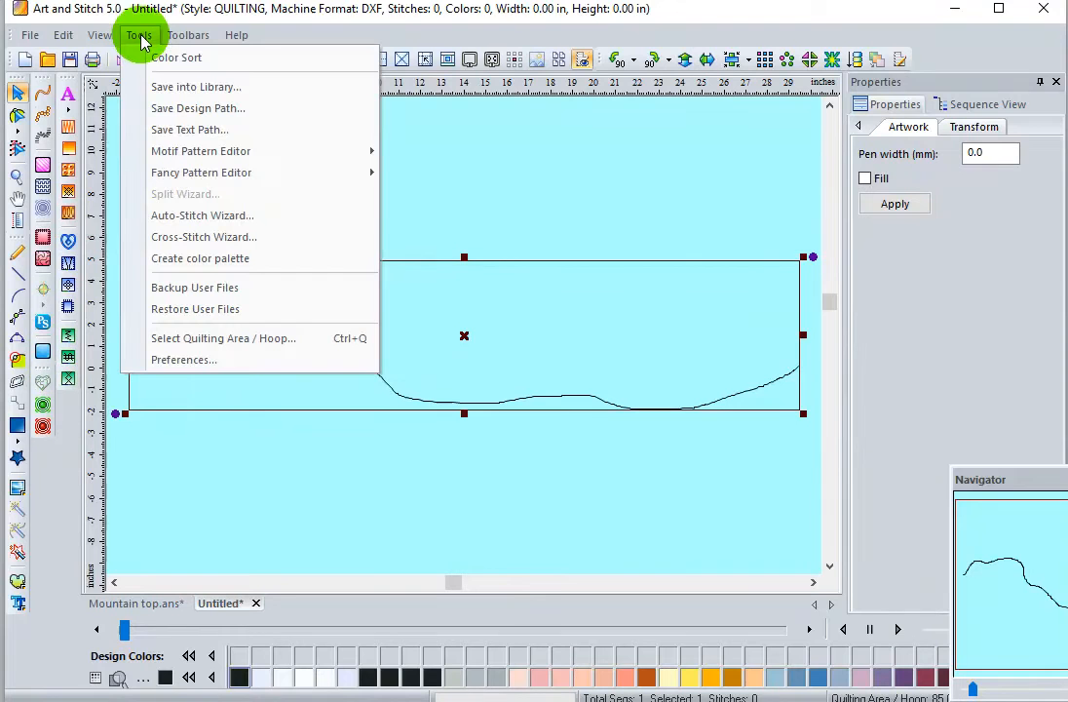
left_click(151, 109)
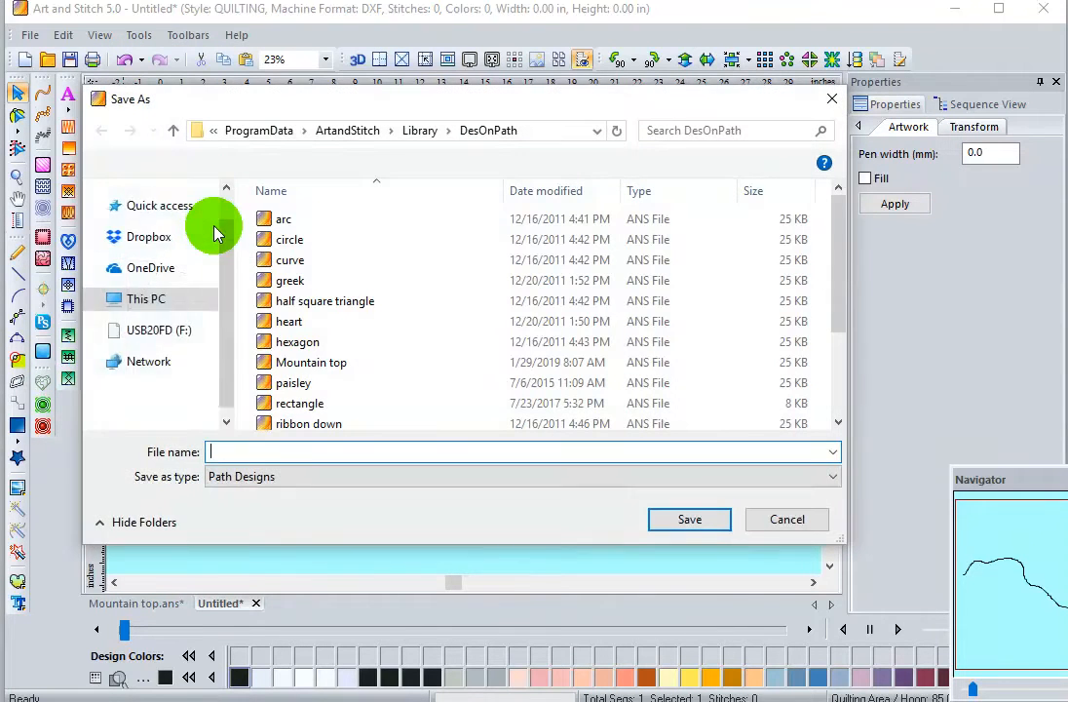
left_click(270, 362)
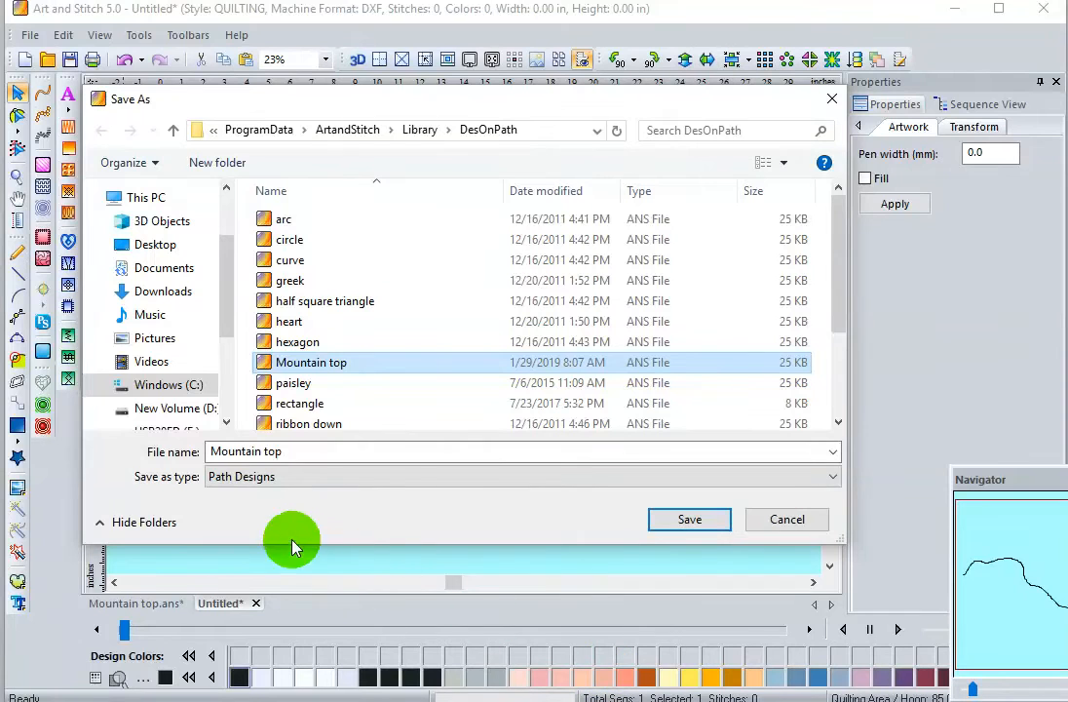
left_click(209, 451)
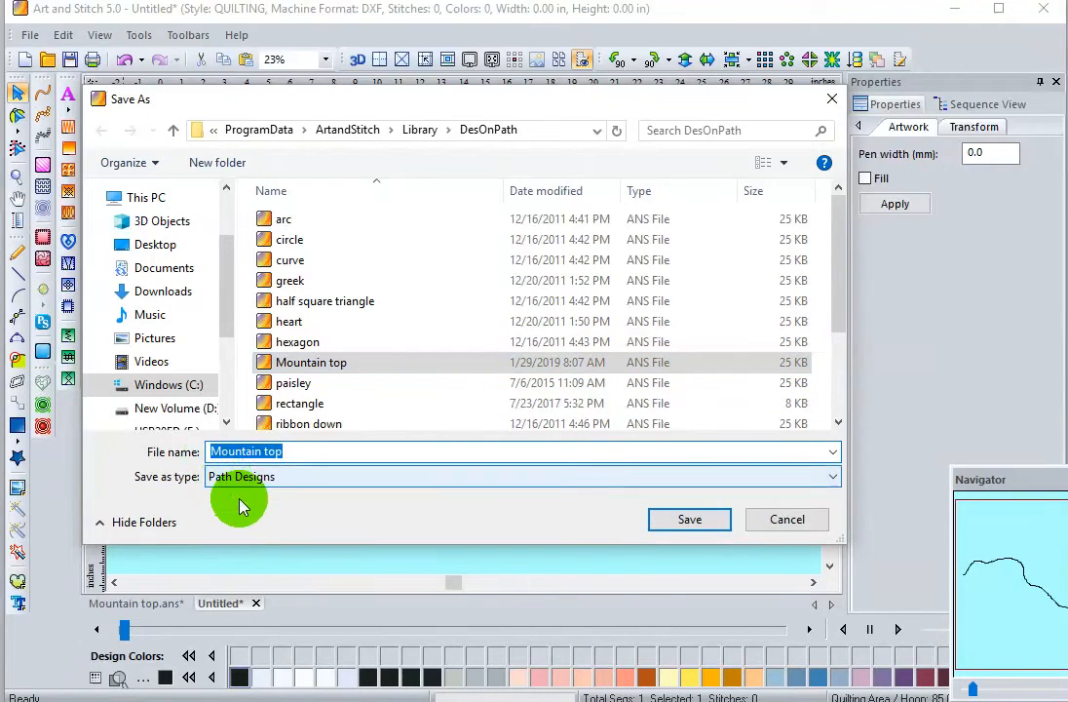
left_click(213, 451)
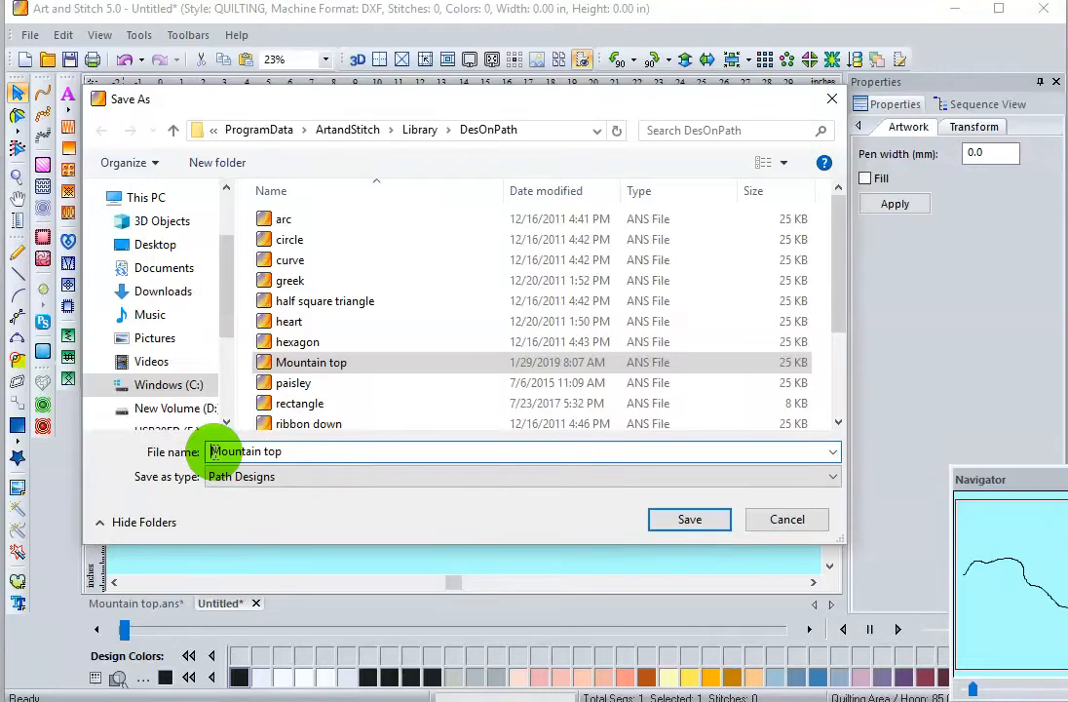
type("p")
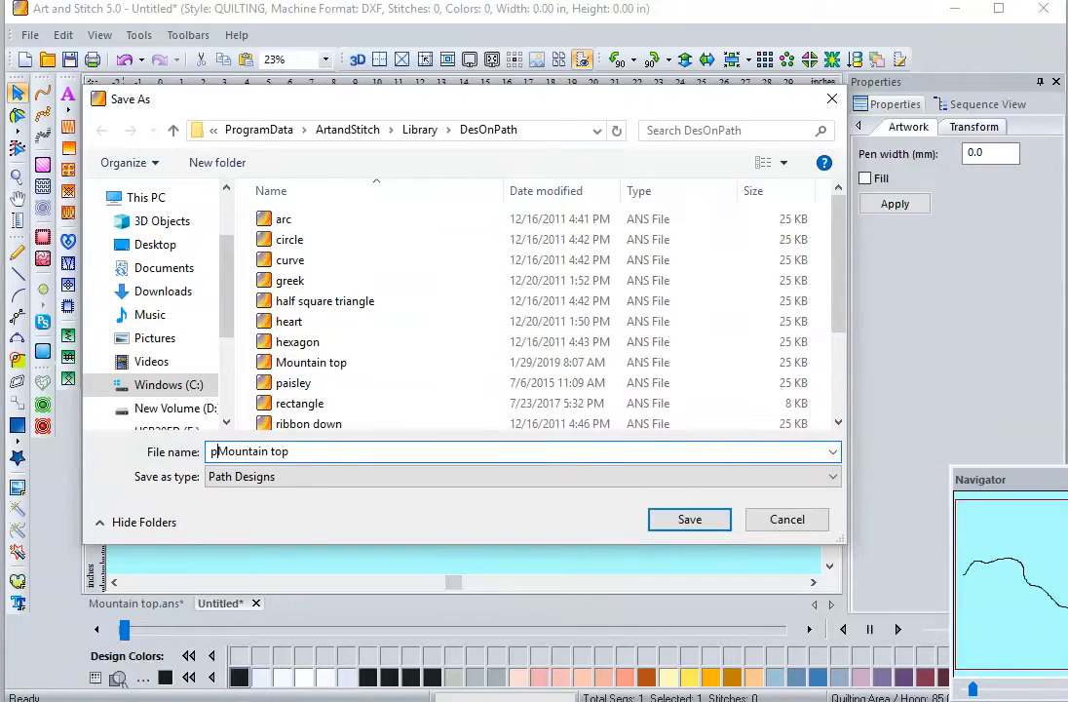
type("s")
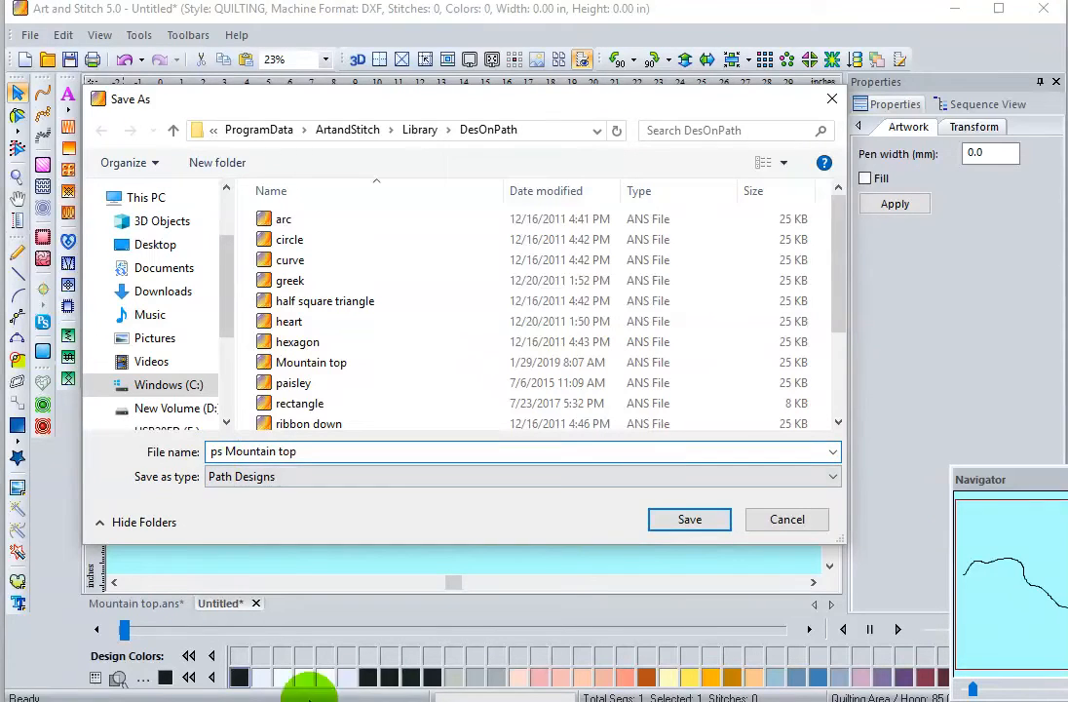
left_click(681, 517)
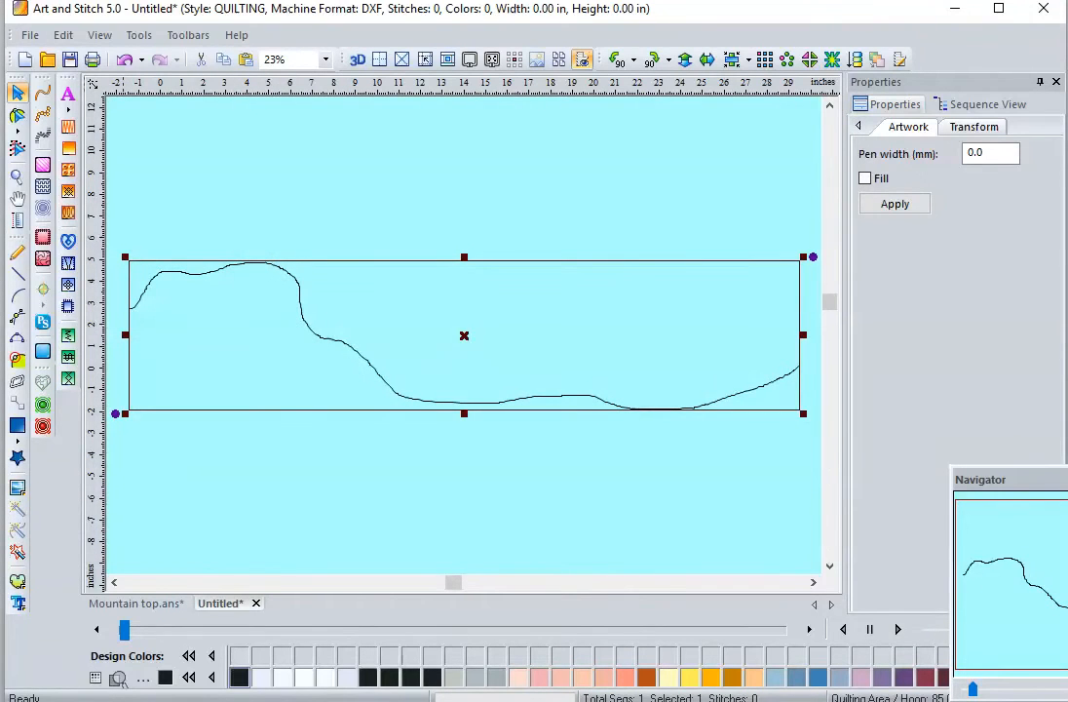
left_click(141, 604)
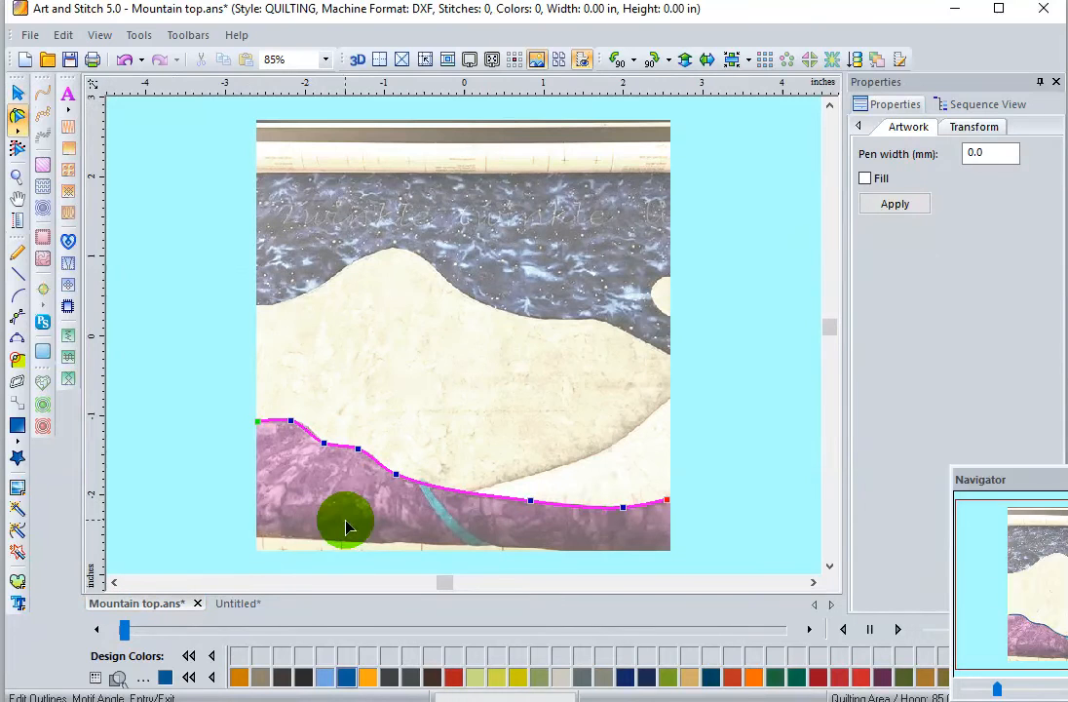
left_click(237, 604)
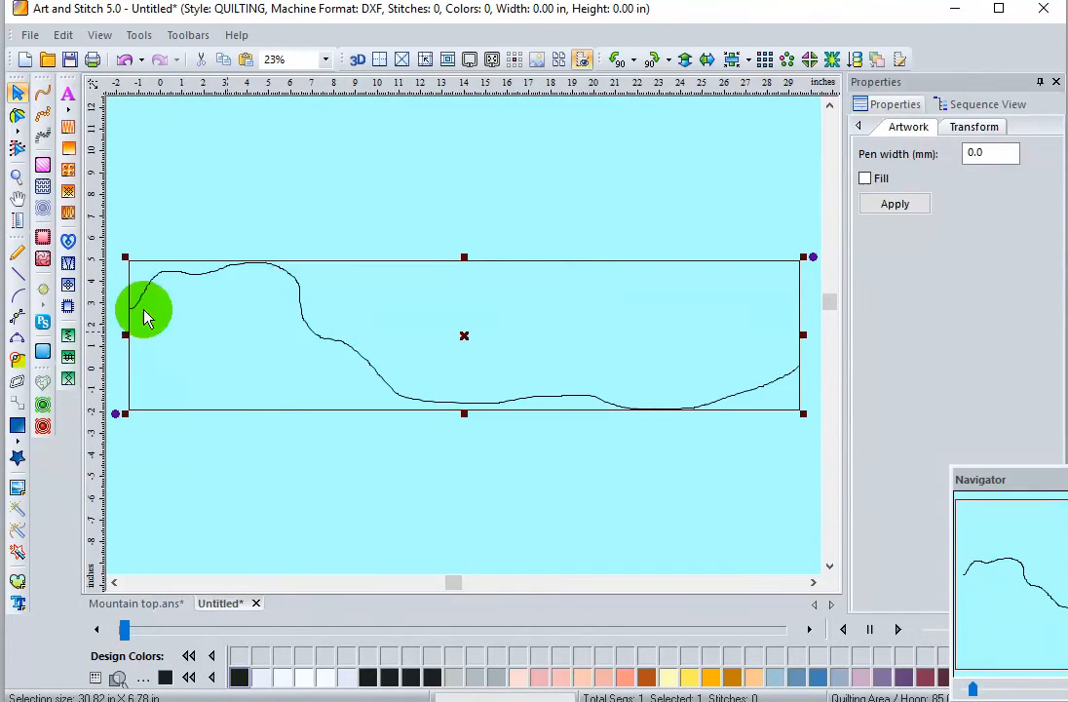
Step: Open Trees Continuous Line.hqf from the Continuous Line folder of HQ Designs, inside Designs on the USB20FD (F:) drive
left_click(44, 65)
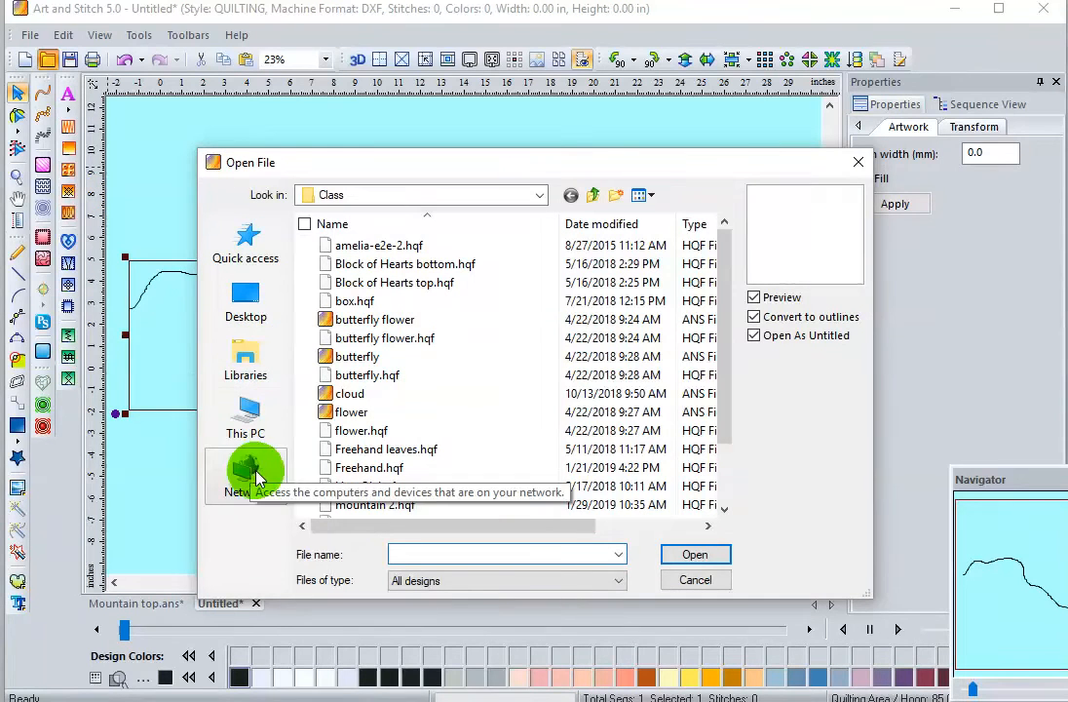
left_click(592, 194)
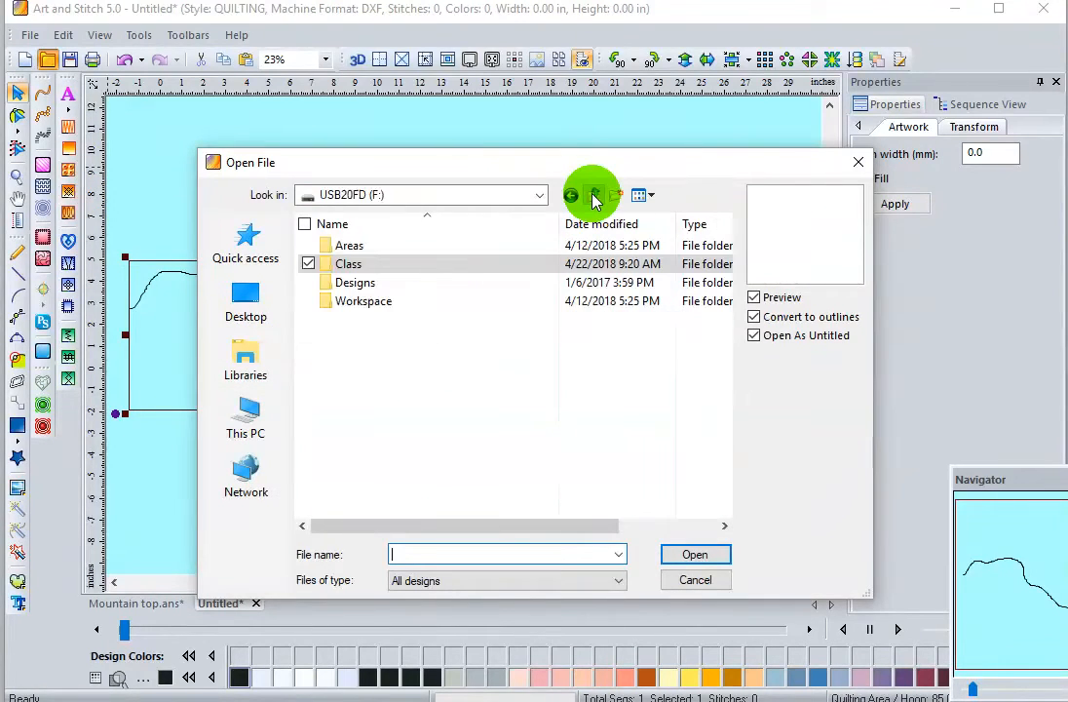
left_click(460, 298)
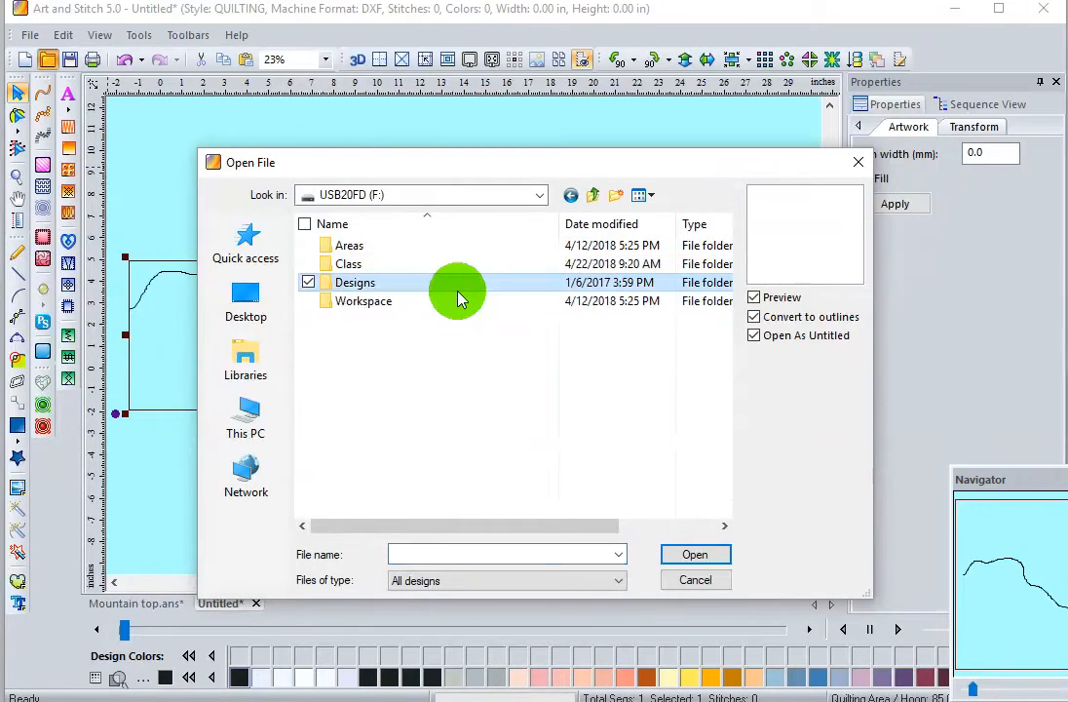
double_click(456, 289)
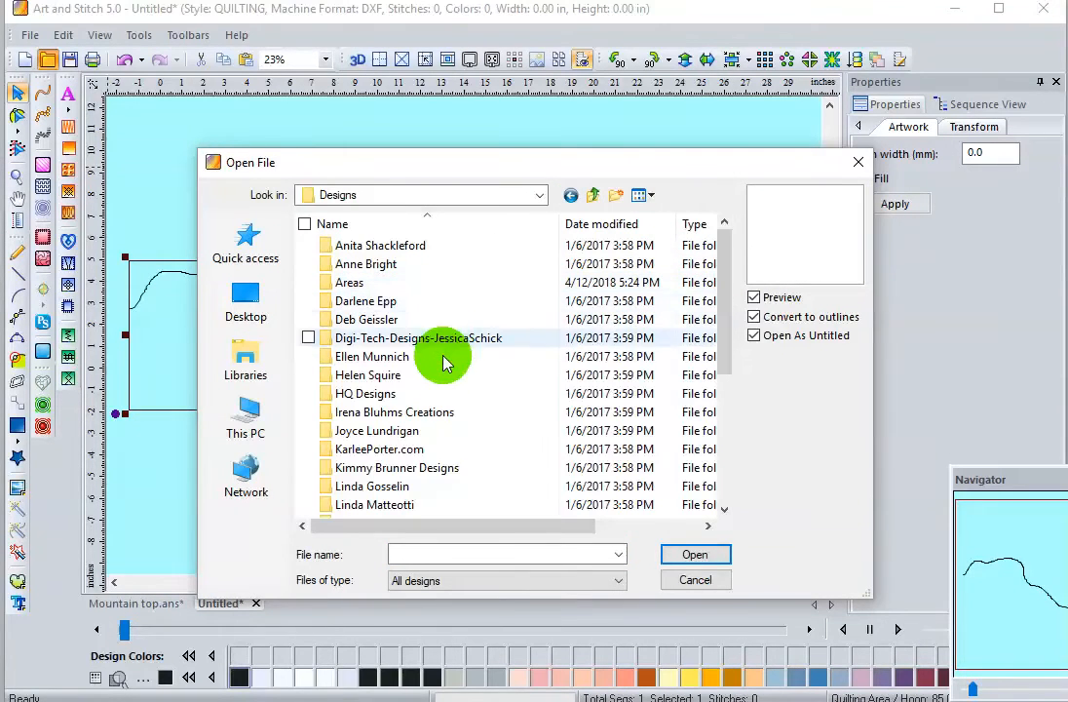
double_click(437, 397)
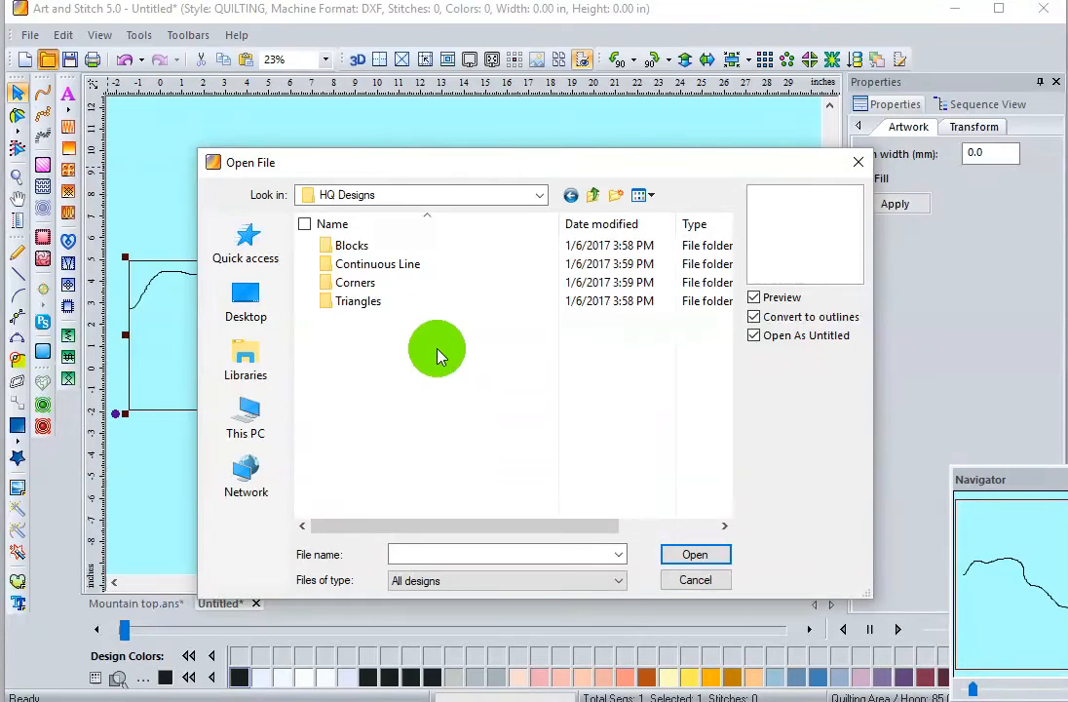
left_click(381, 282)
left_click(390, 271)
double_click(390, 271)
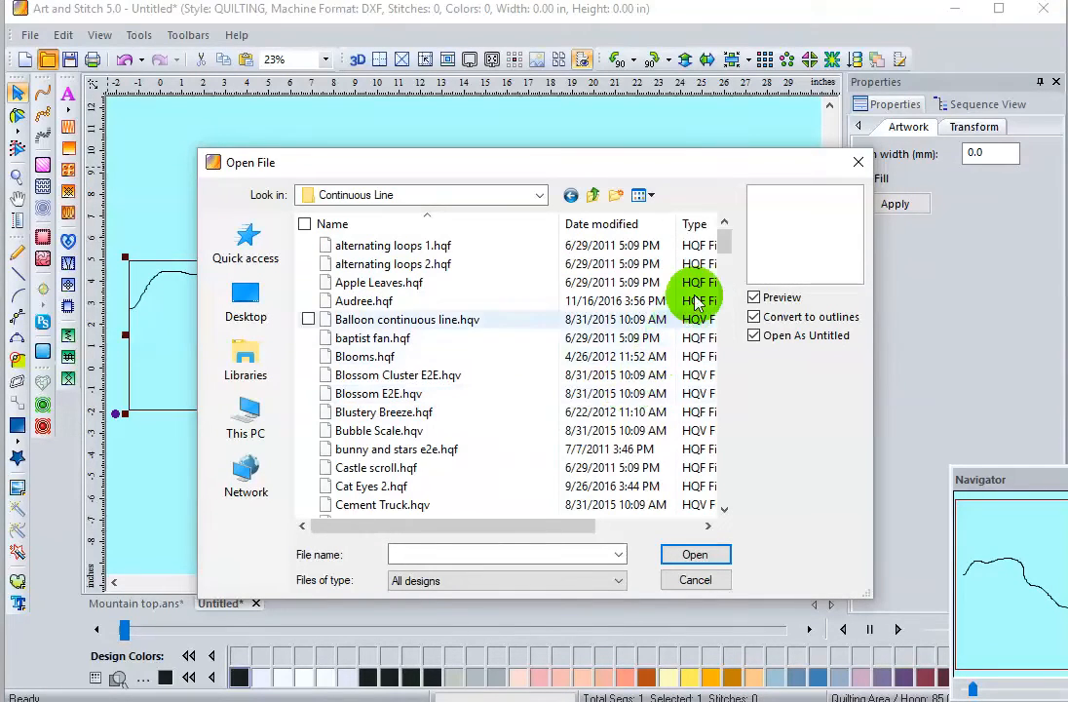
left_click_drag(726, 239, 717, 456)
left_click(507, 375)
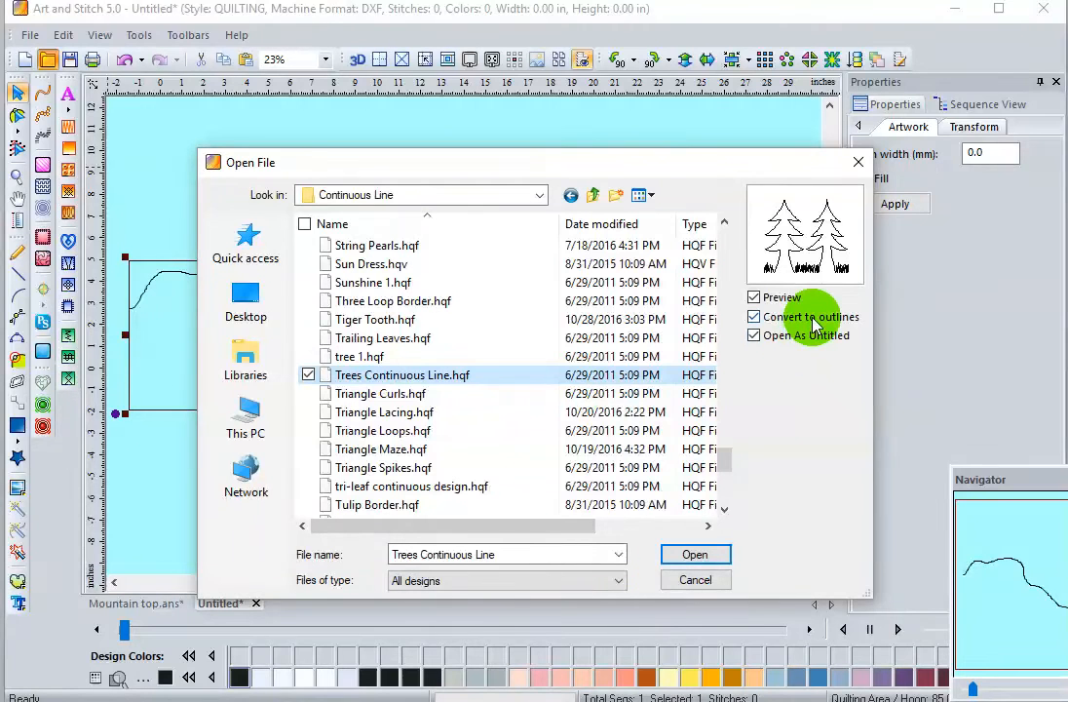
left_click(703, 561)
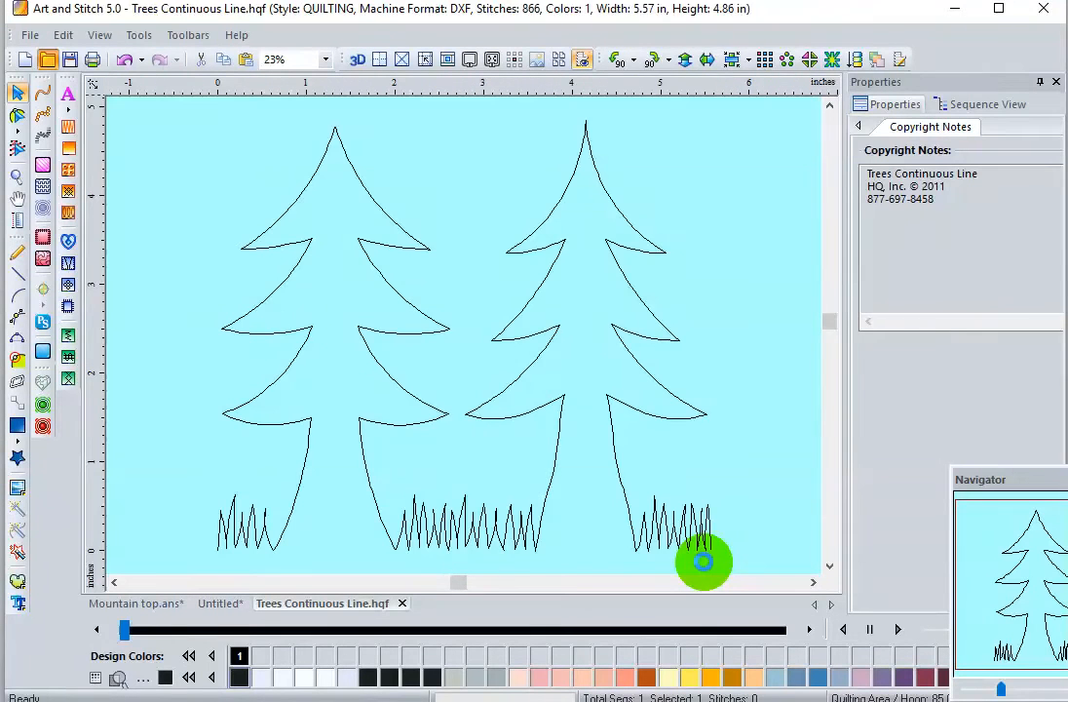
Step: Convert the continuous-line trees to vector artwork and open the Design on path settings for them
left_click(314, 480)
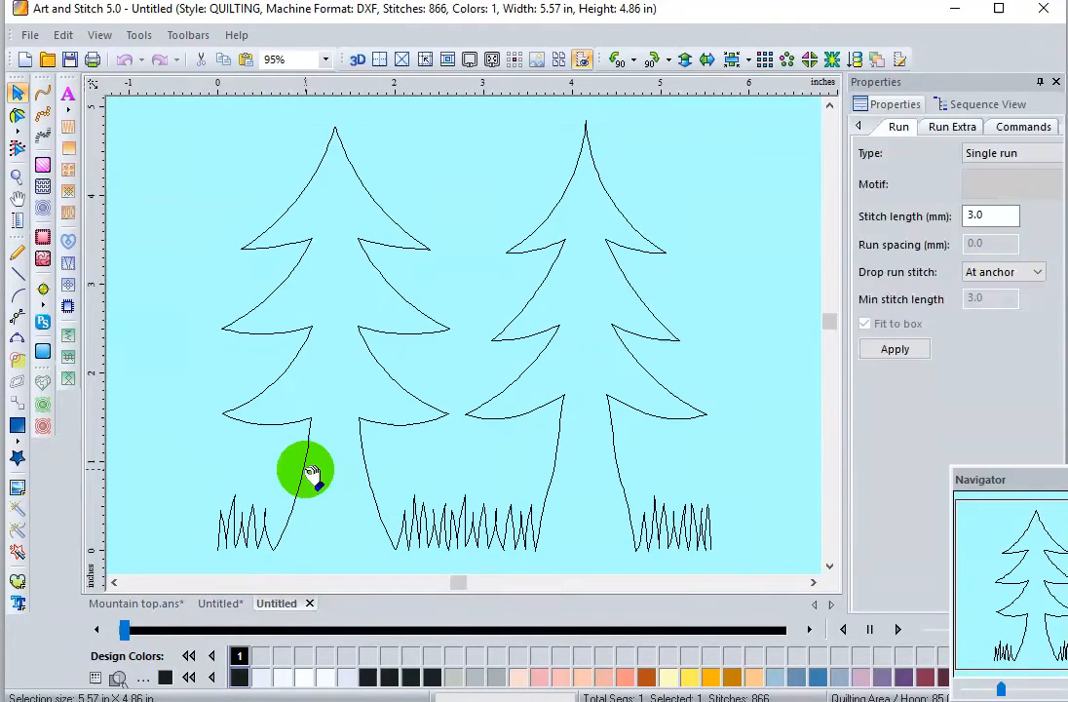
left_click(42, 353)
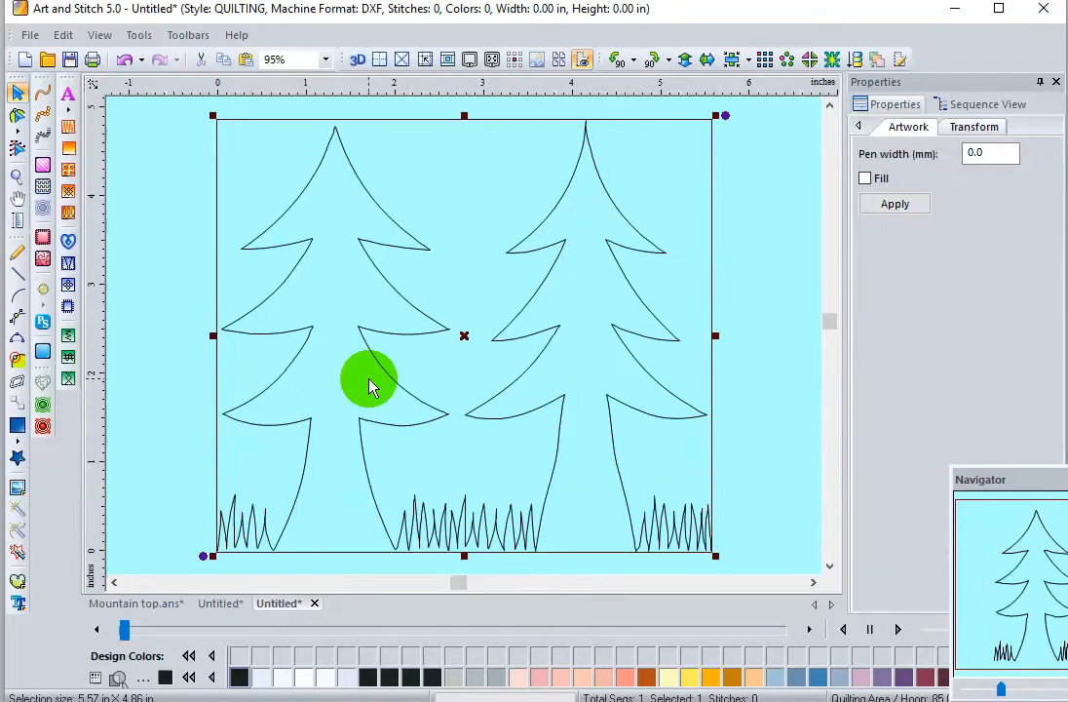
right_click(283, 347)
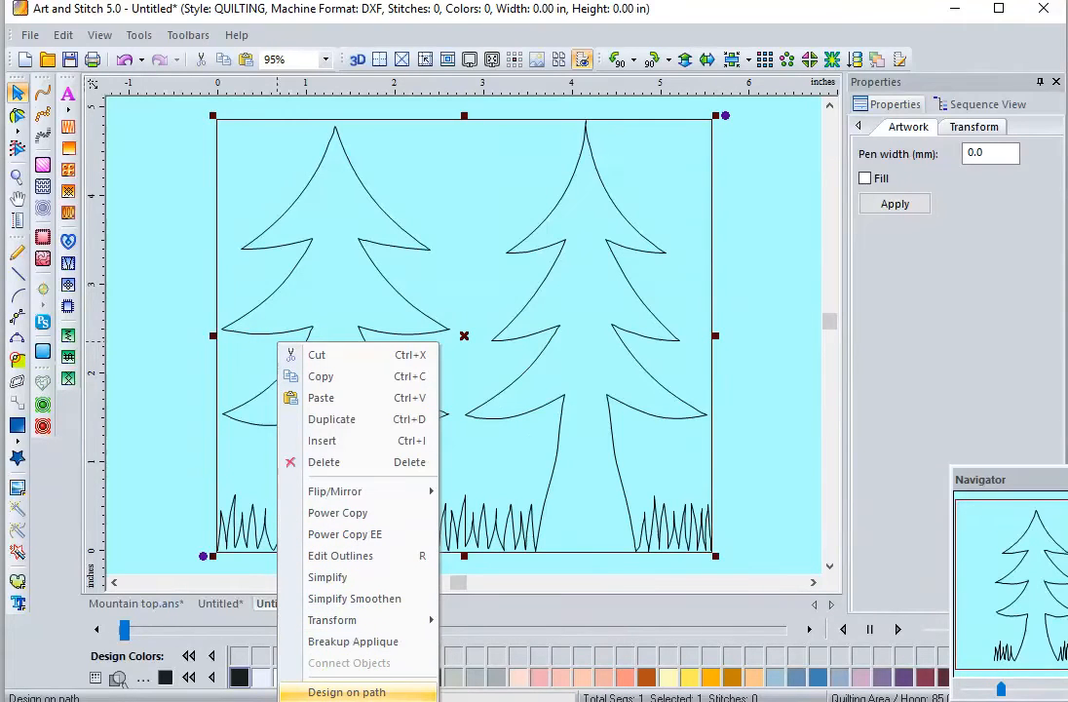
left_click(347, 692)
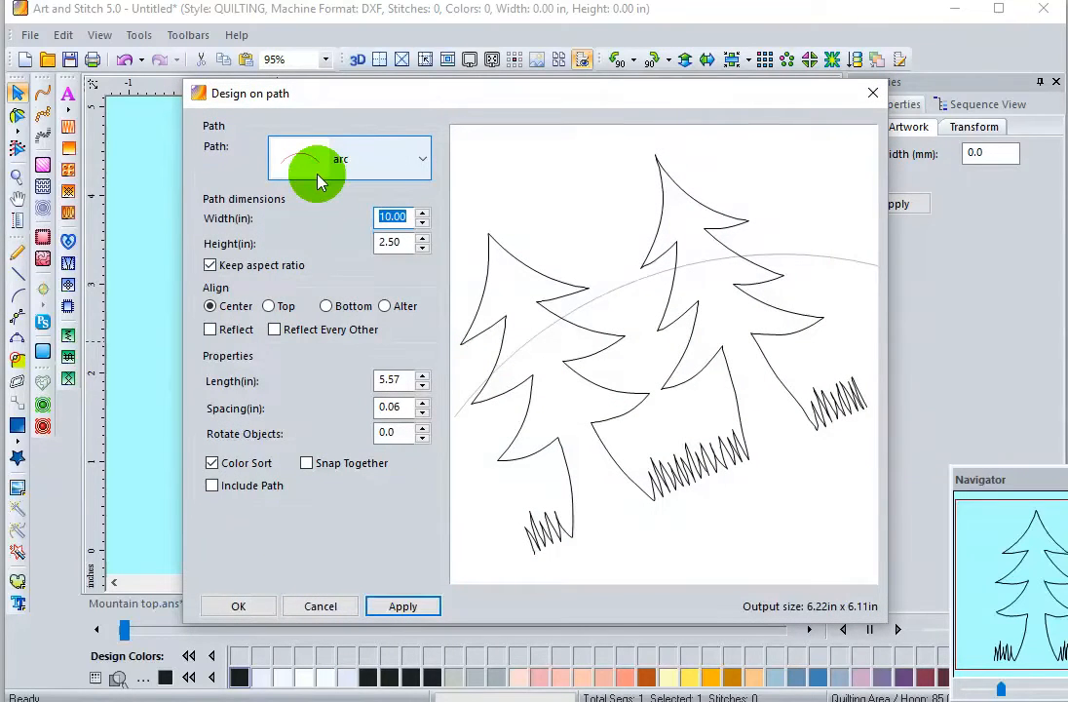
Step: Choose the saved Mountain top path for the trees and set the path width to 30 in
left_click(422, 171)
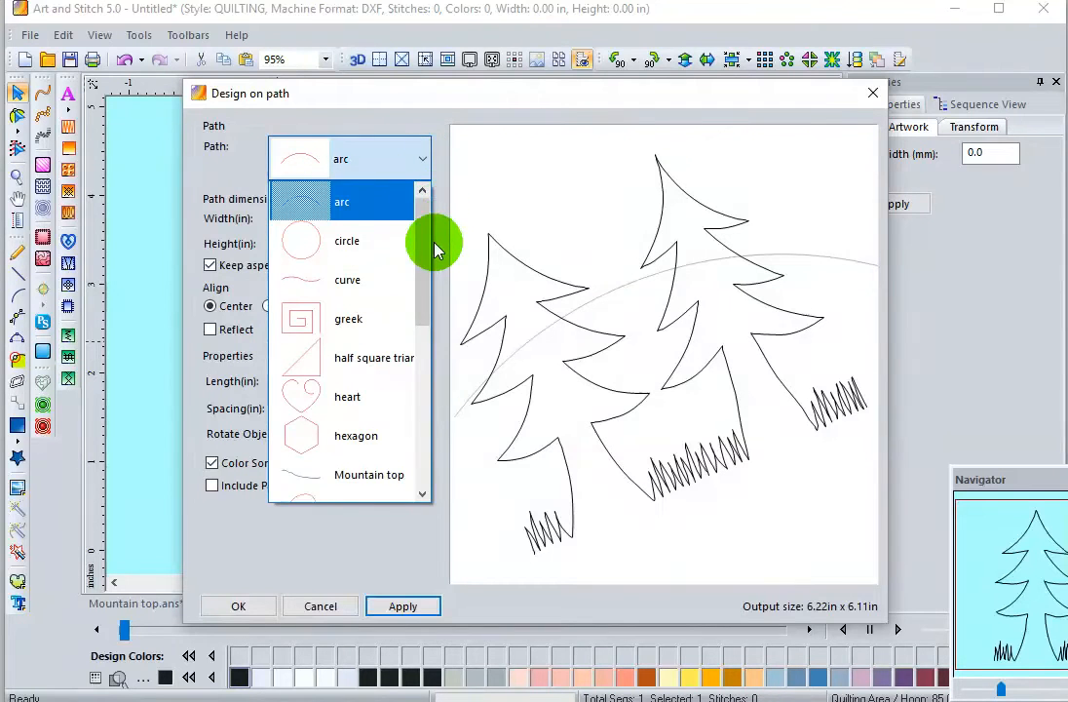
left_click(434, 259)
left_click(422, 159)
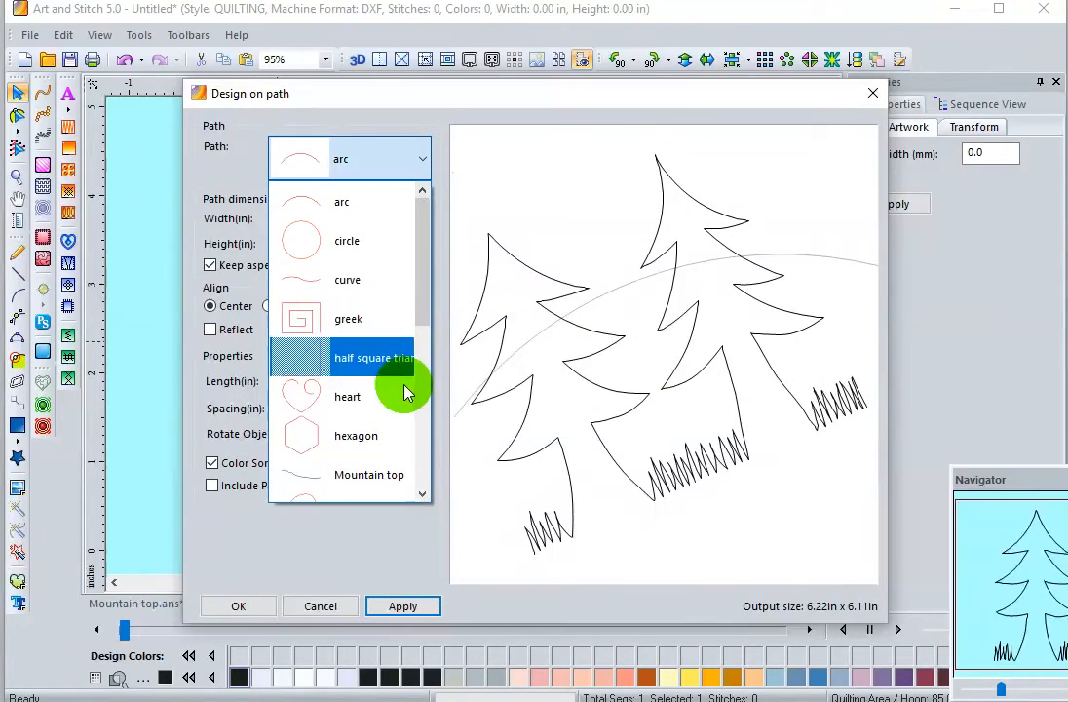
left_click(408, 482)
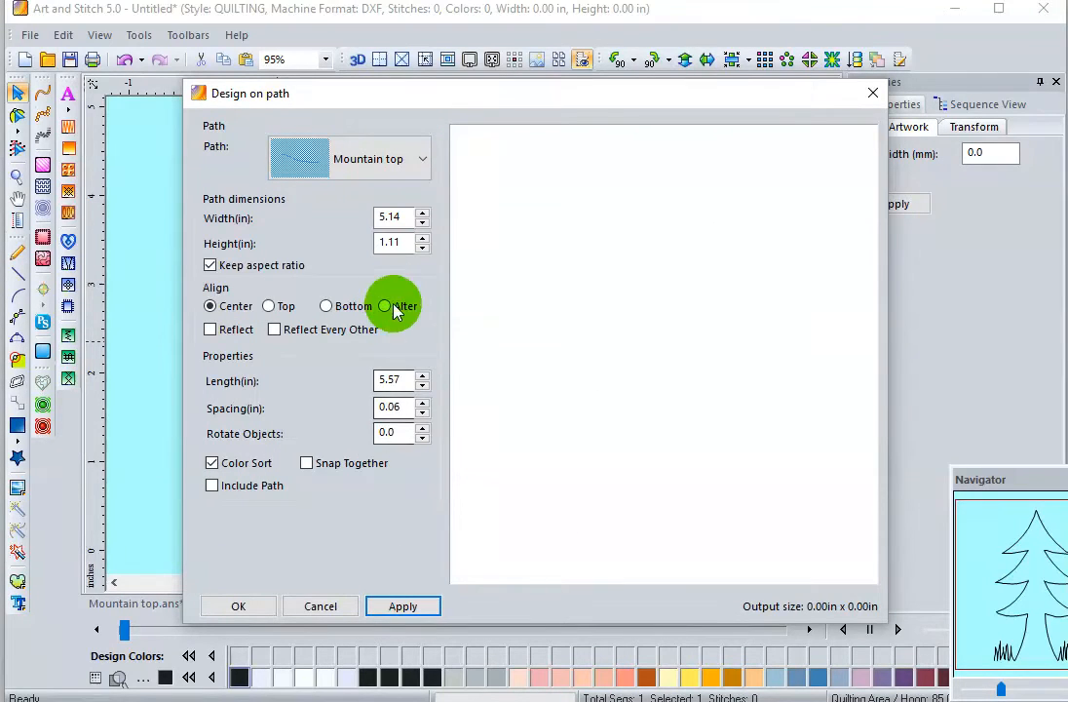
left_click_drag(405, 218, 375, 222)
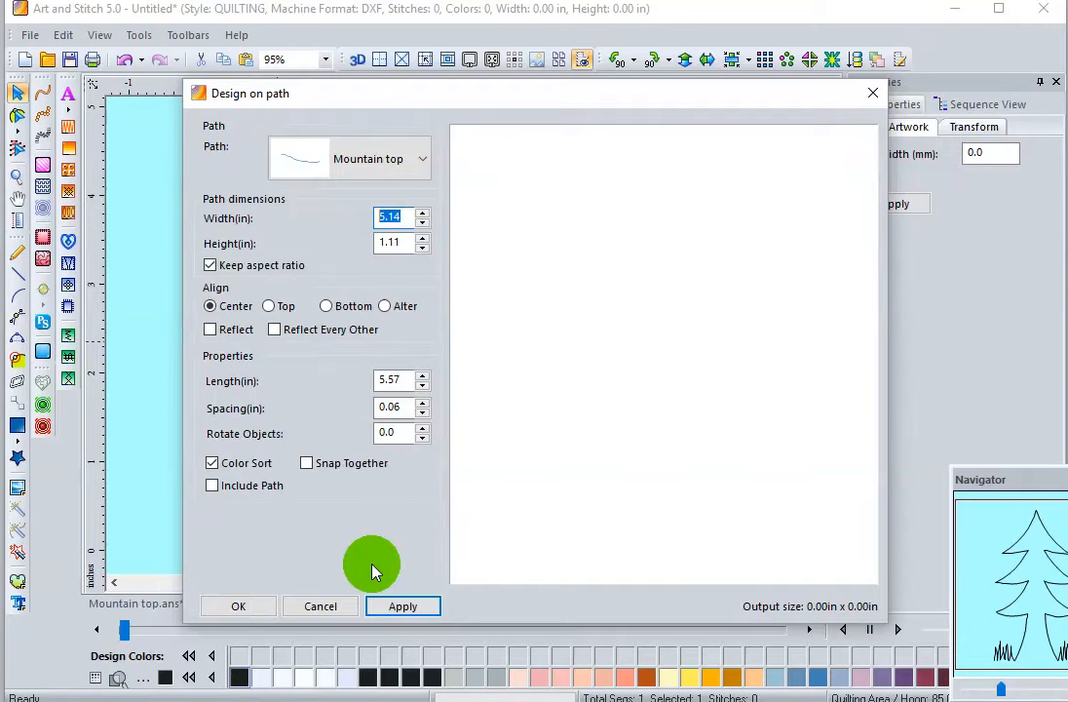
type("30")
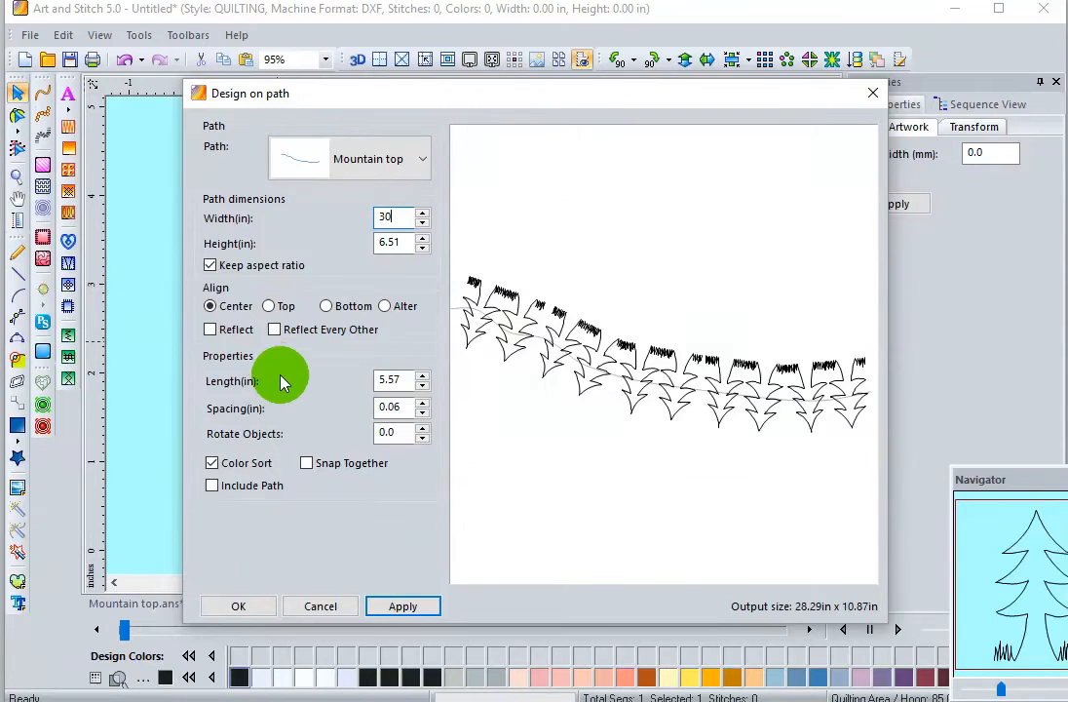
Step: Reflect the trees, align them to the bottom of the path, and create the line of trees
left_click(213, 330)
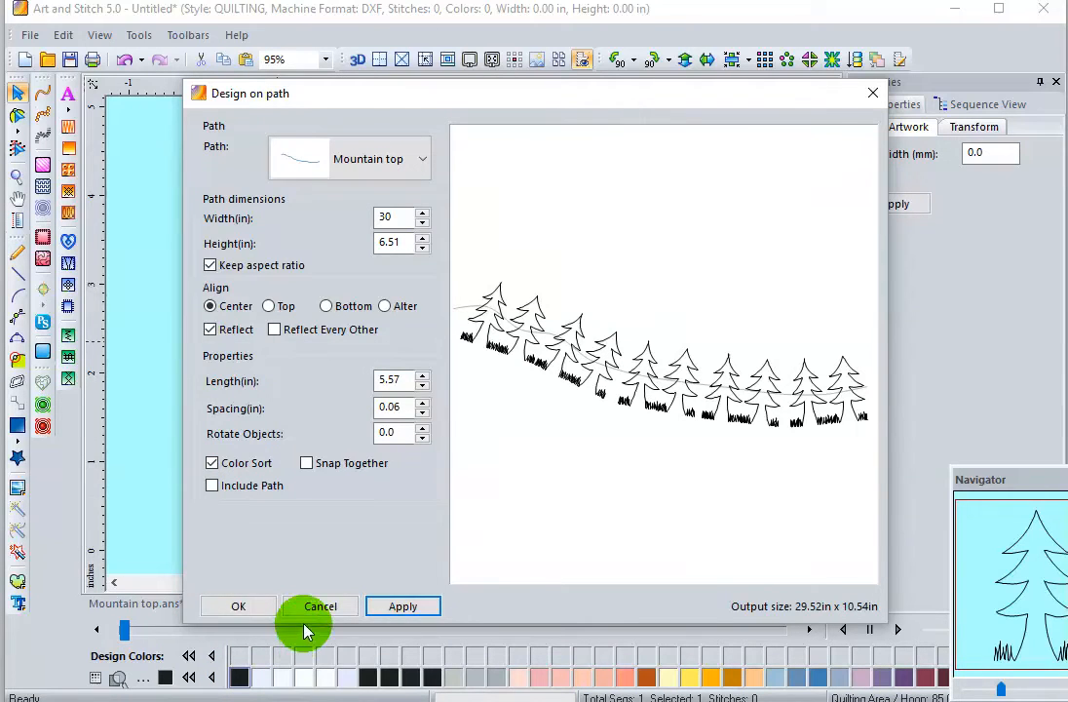
left_click(326, 307)
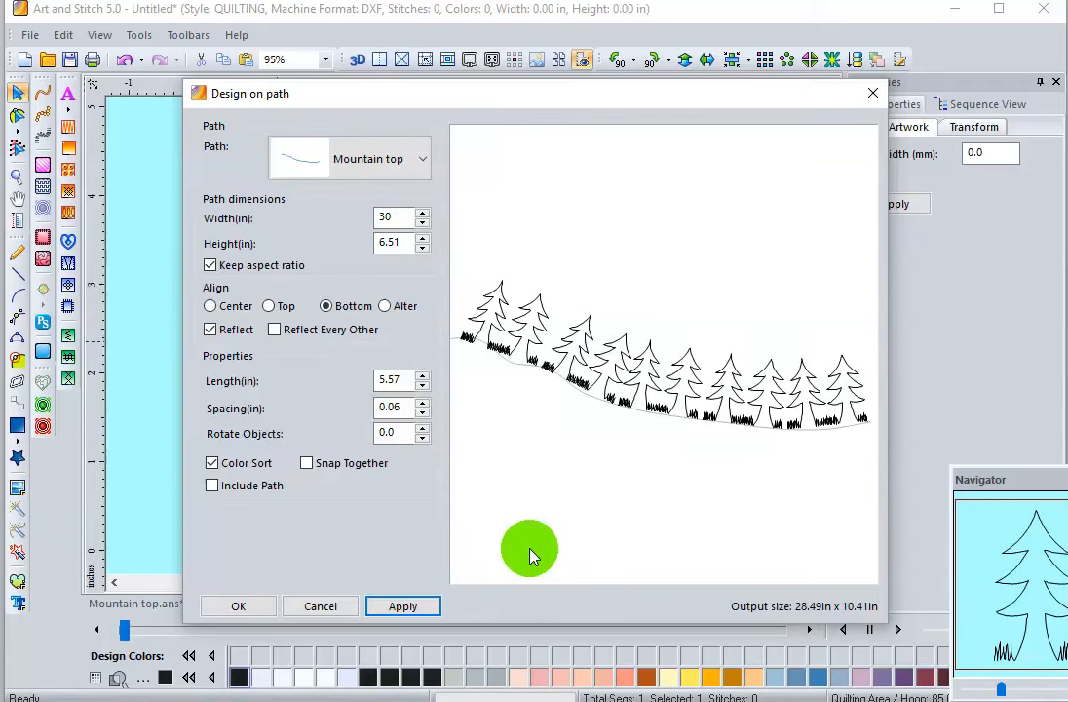
left_click(240, 606)
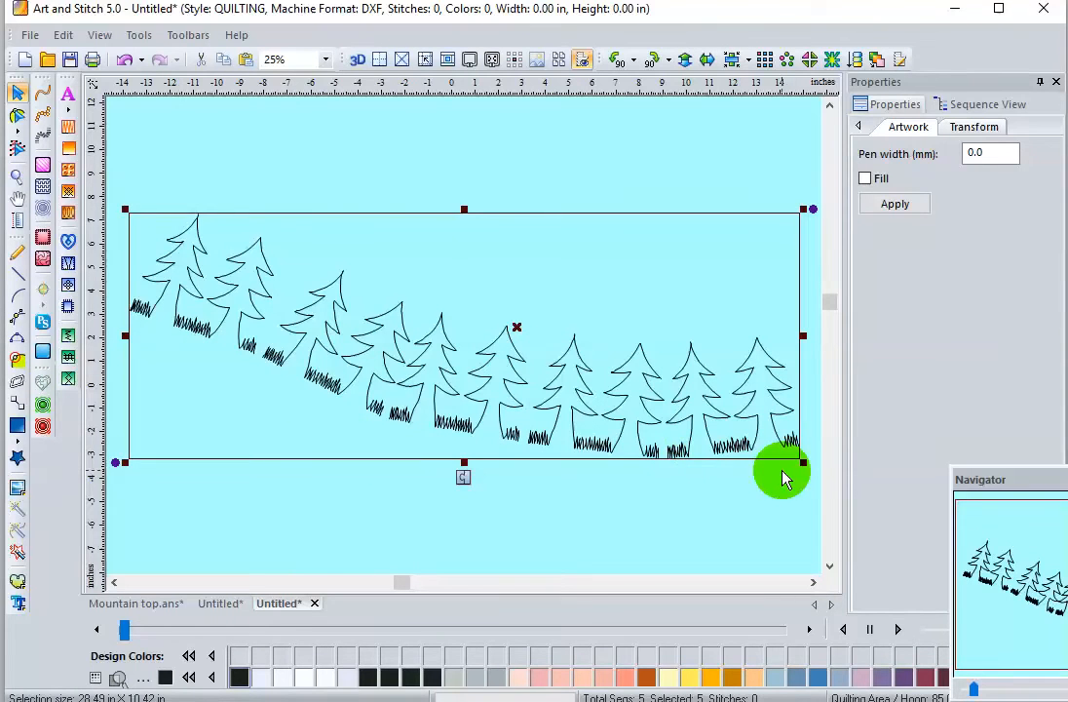
Step: Copy the mountain outline from the Mountain top.ans design and paste it into the untitled design with the tree row
left_click(127, 604)
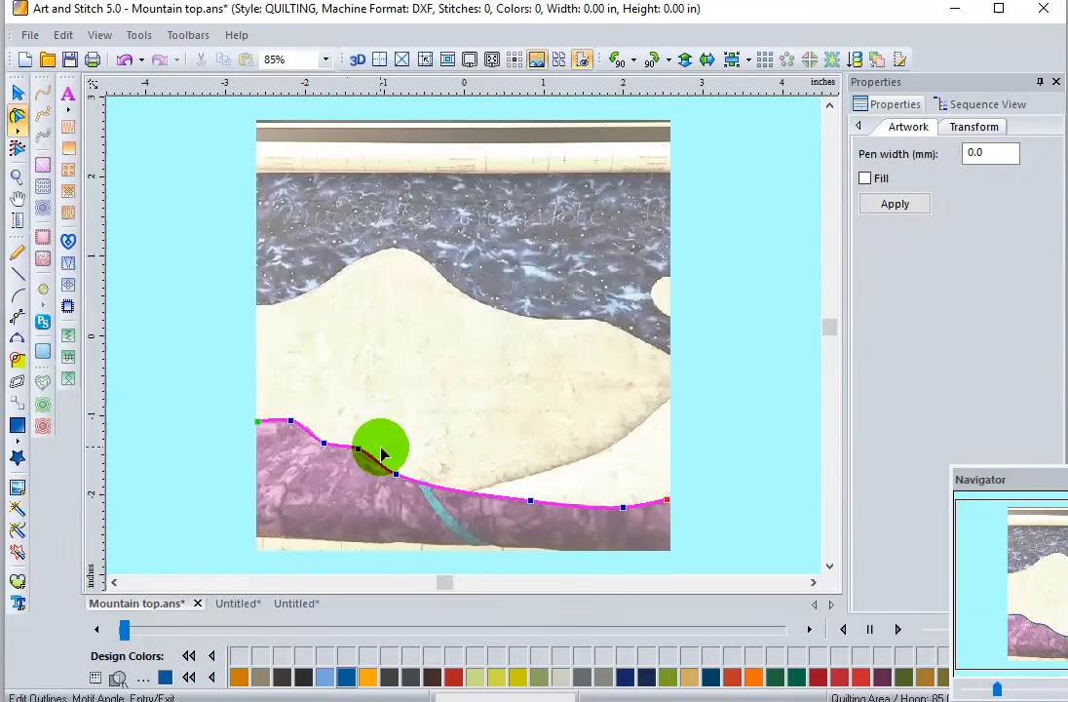
left_click(365, 459)
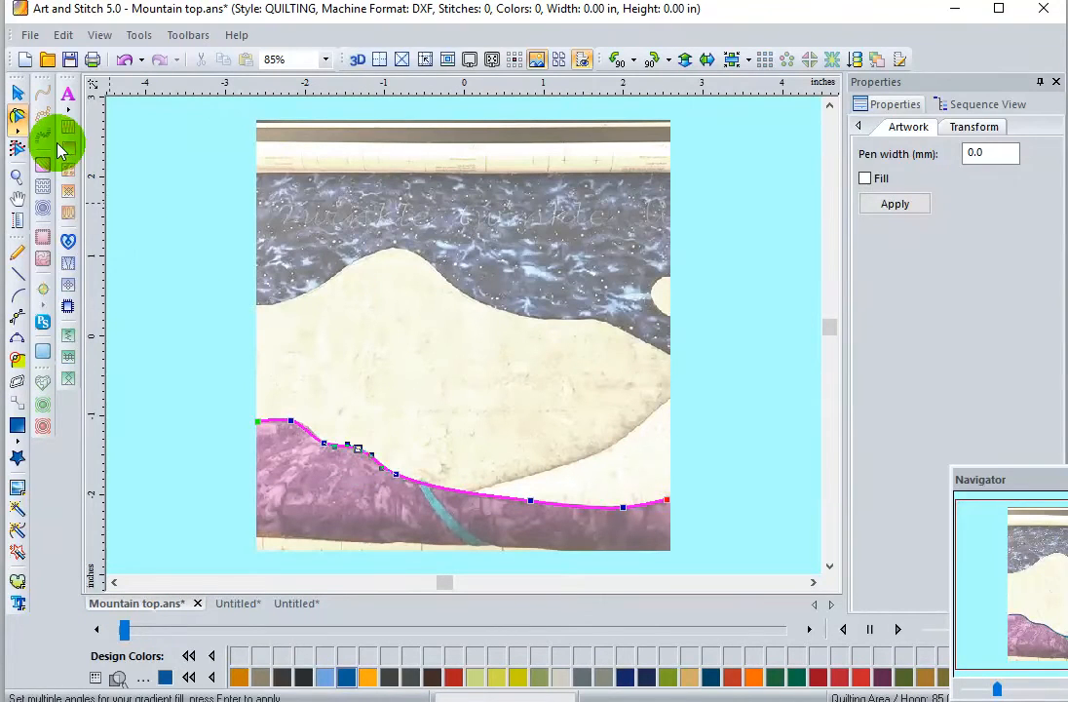
left_click(15, 96)
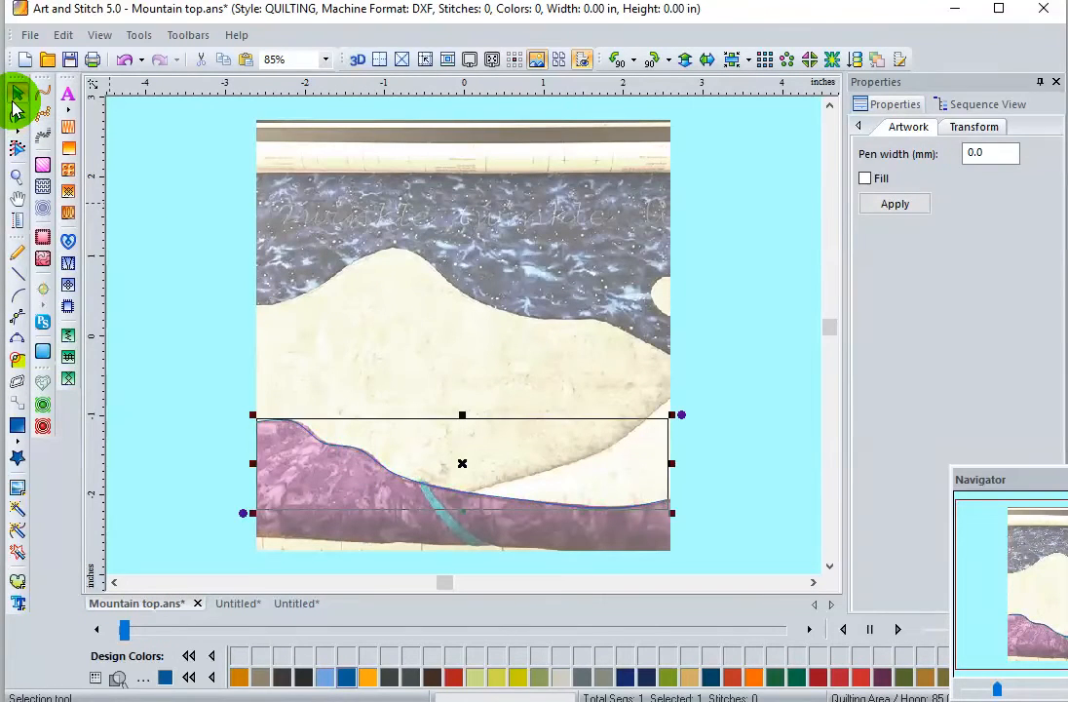
left_click(222, 63)
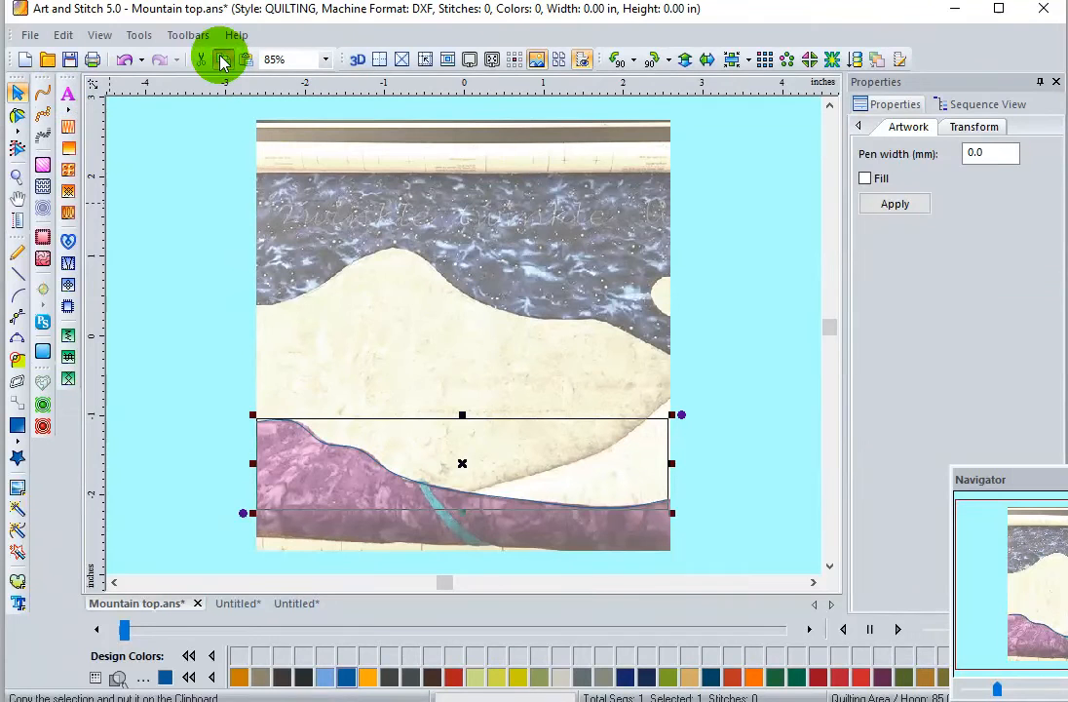
left_click(290, 605)
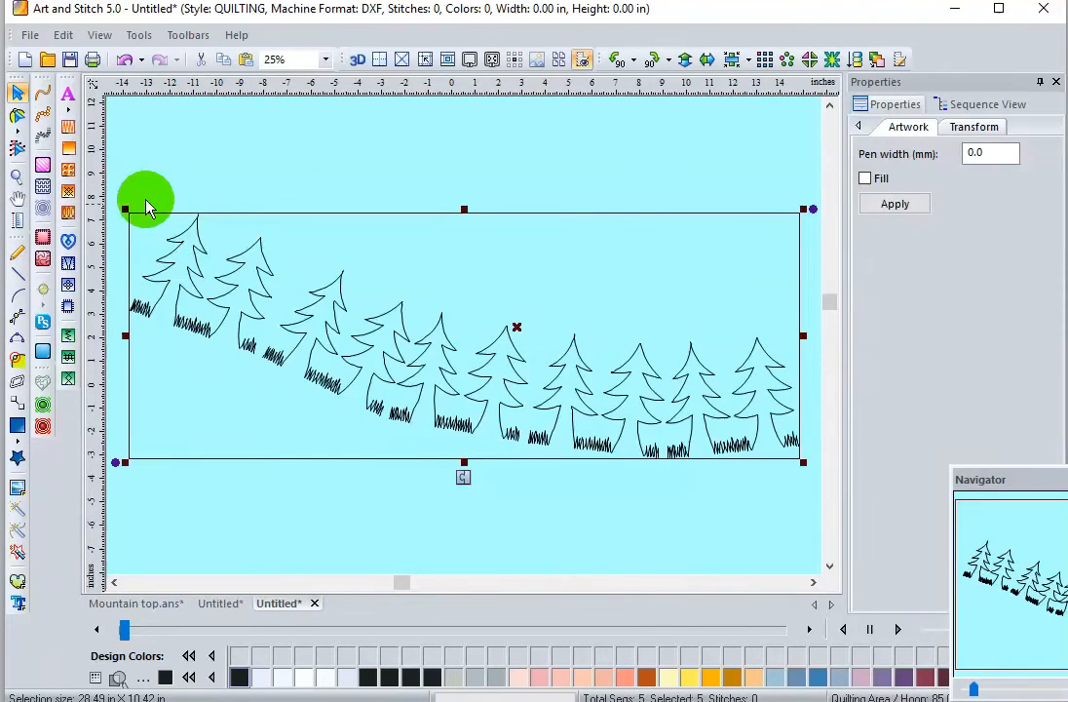
left_click(245, 60)
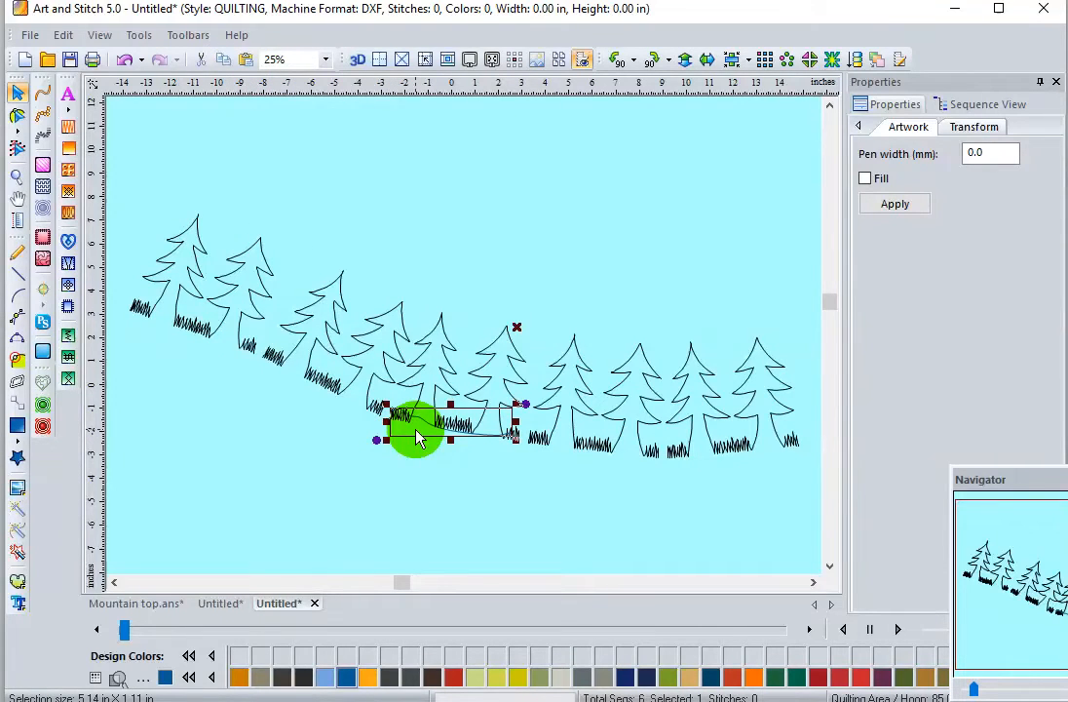
key("ctrl+a")
left_click(439, 554)
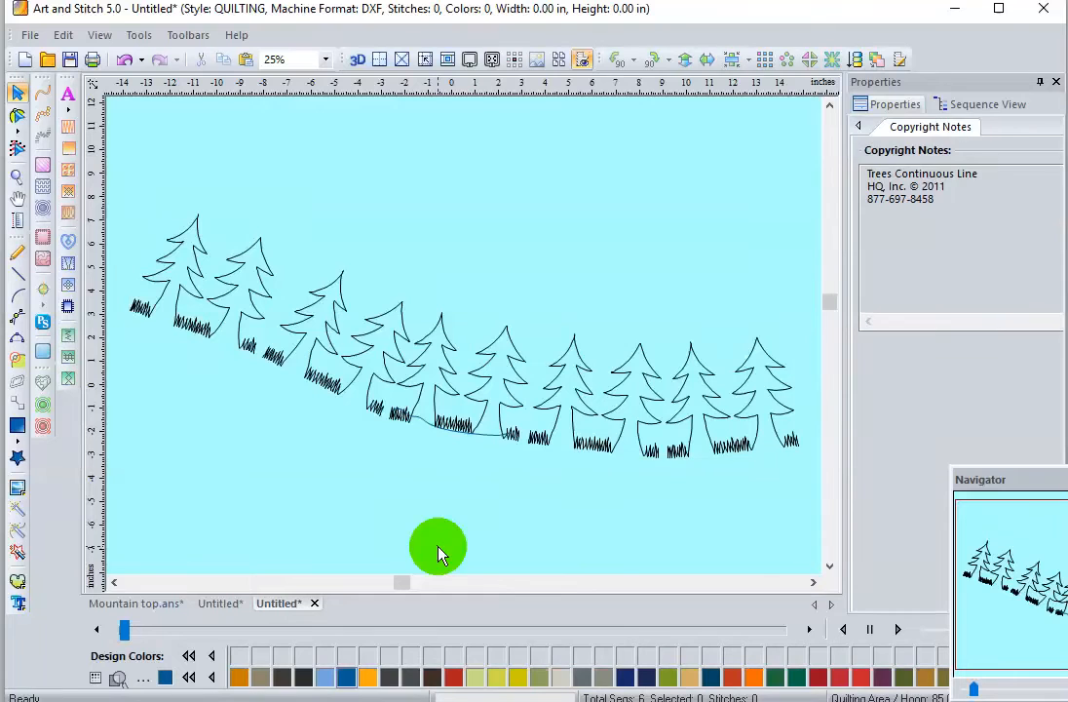
Step: Scale the pasted mountain outline to 30 in wide with its aspect ratio maintained
left_click(480, 443)
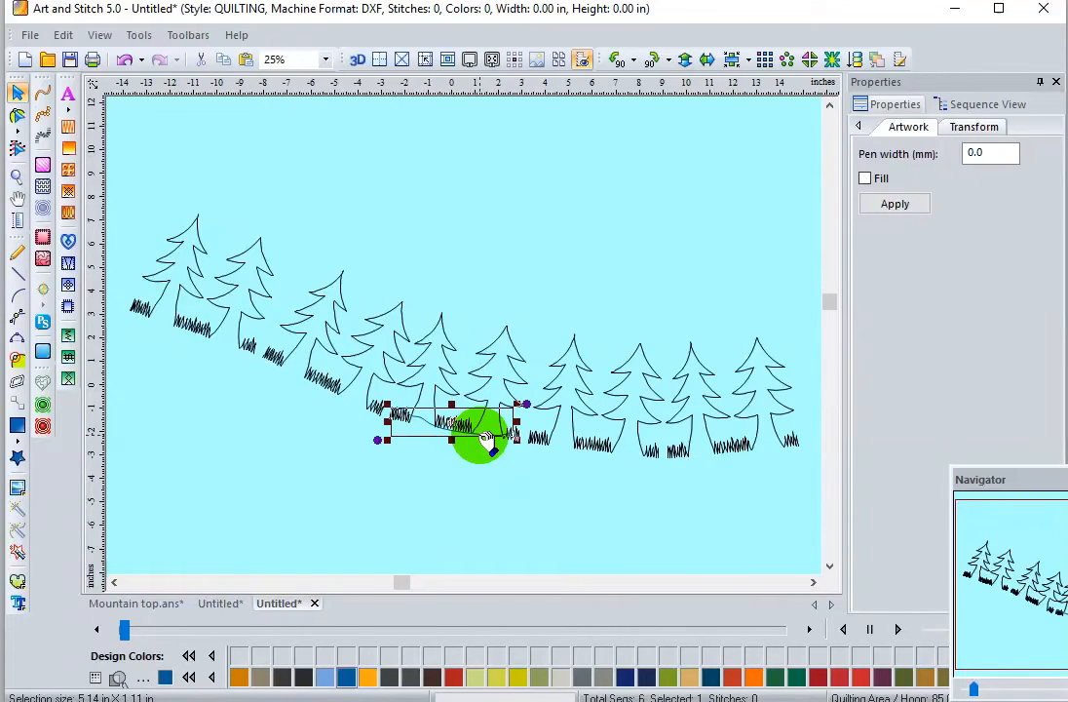
left_click(965, 128)
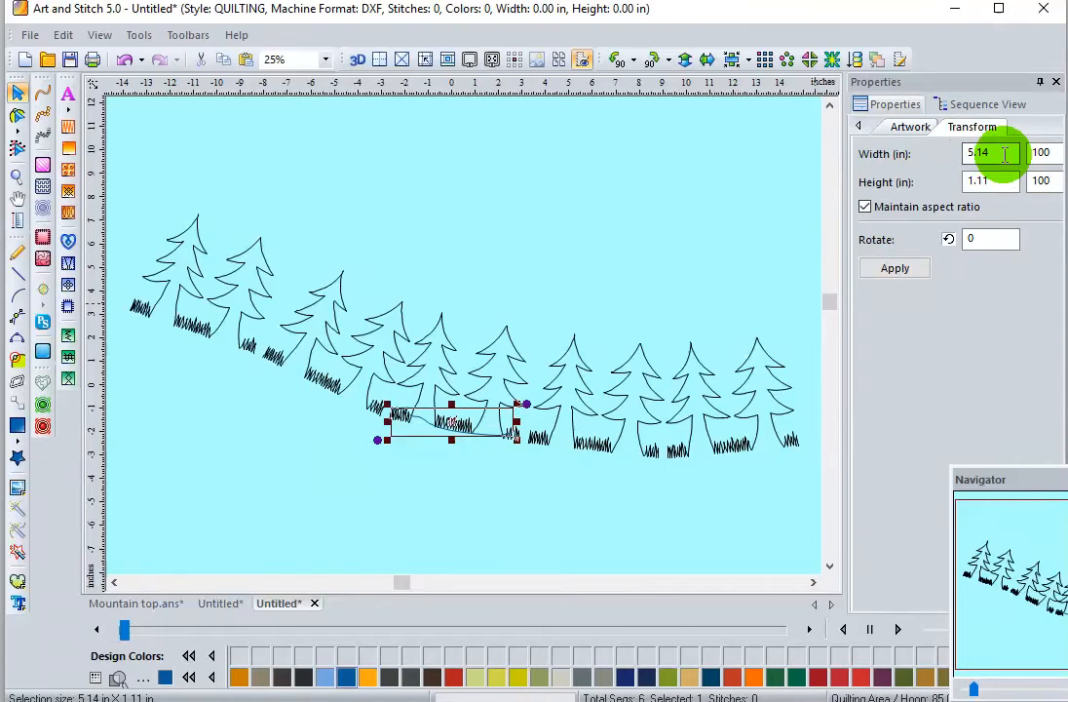
left_click_drag(999, 158, 969, 154)
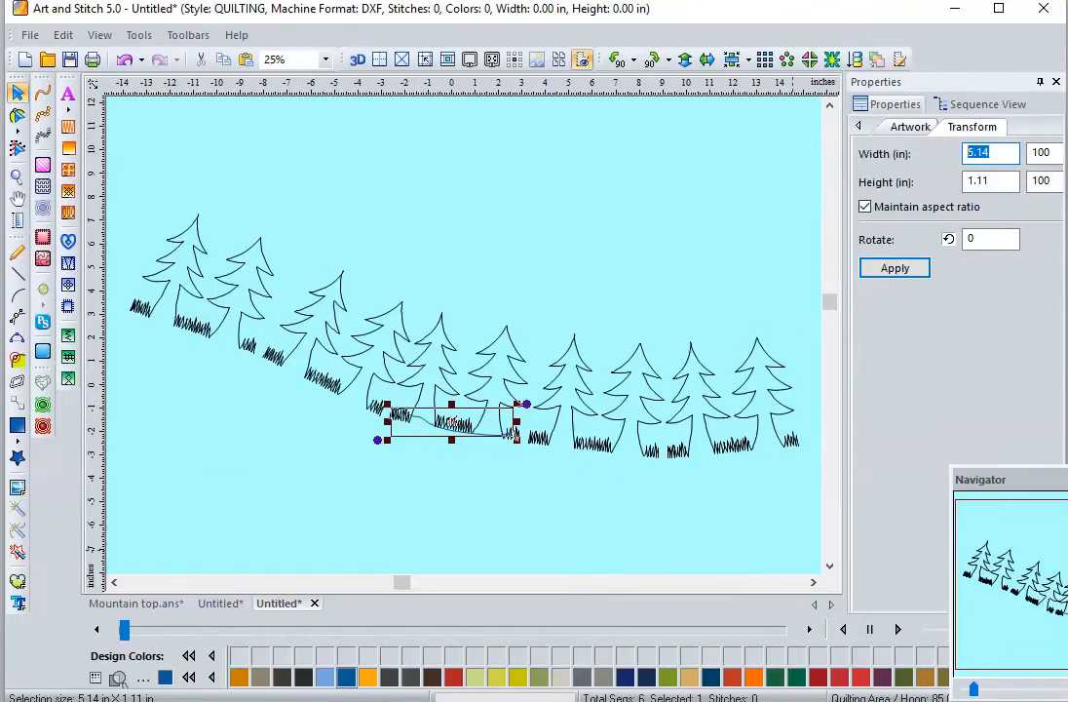
type("30")
left_click(882, 279)
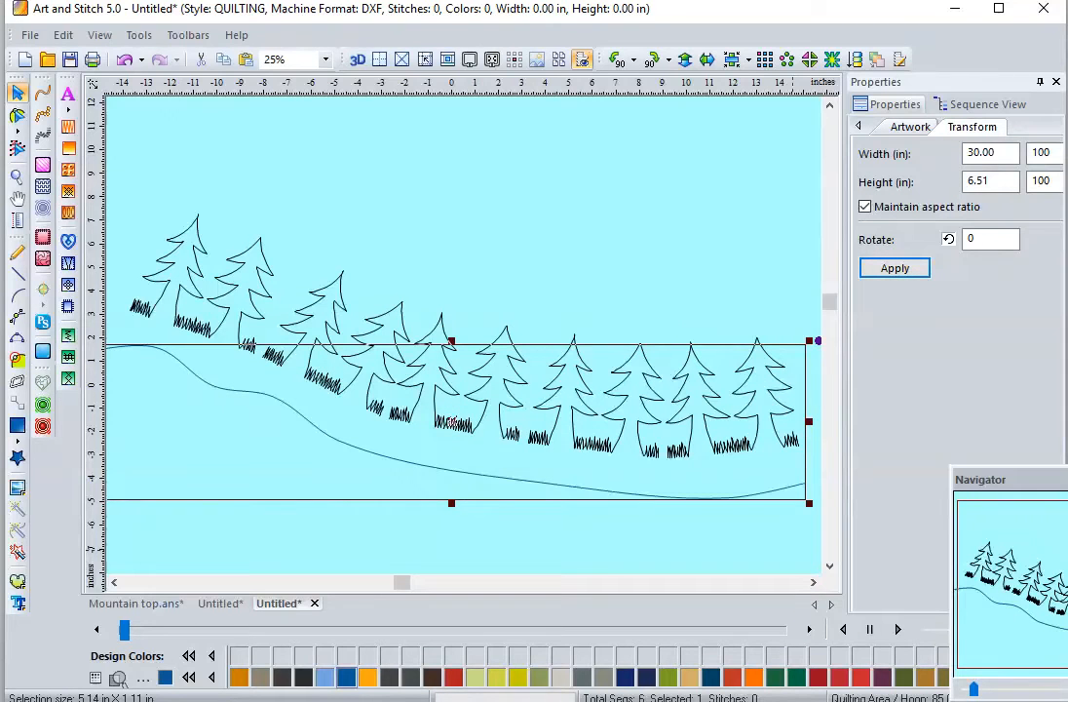
Step: Move the enlarged mountain outline up and to the right so that it runs just below the tree bases
left_click(513, 280)
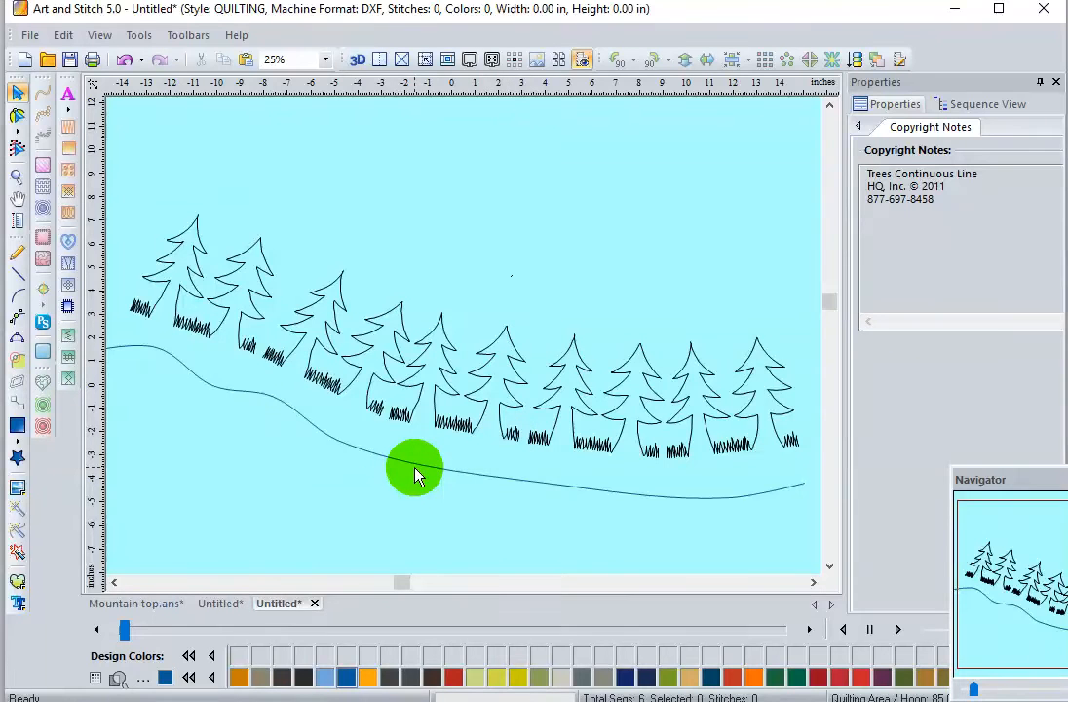
left_click_drag(414, 465, 440, 458)
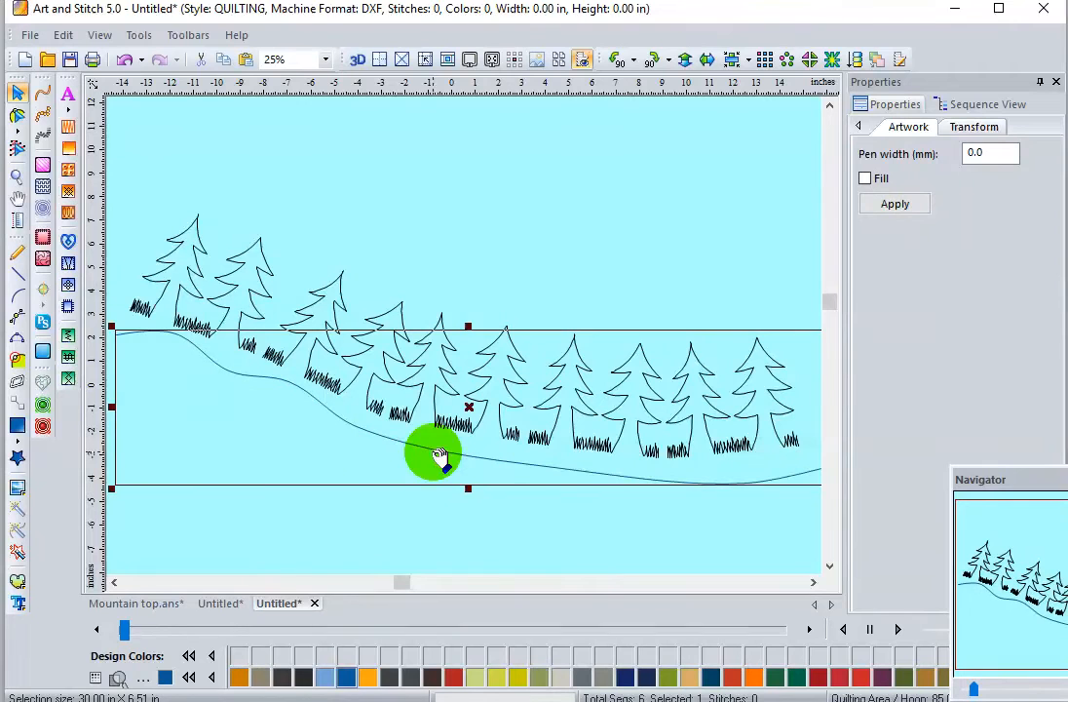
left_click(386, 498)
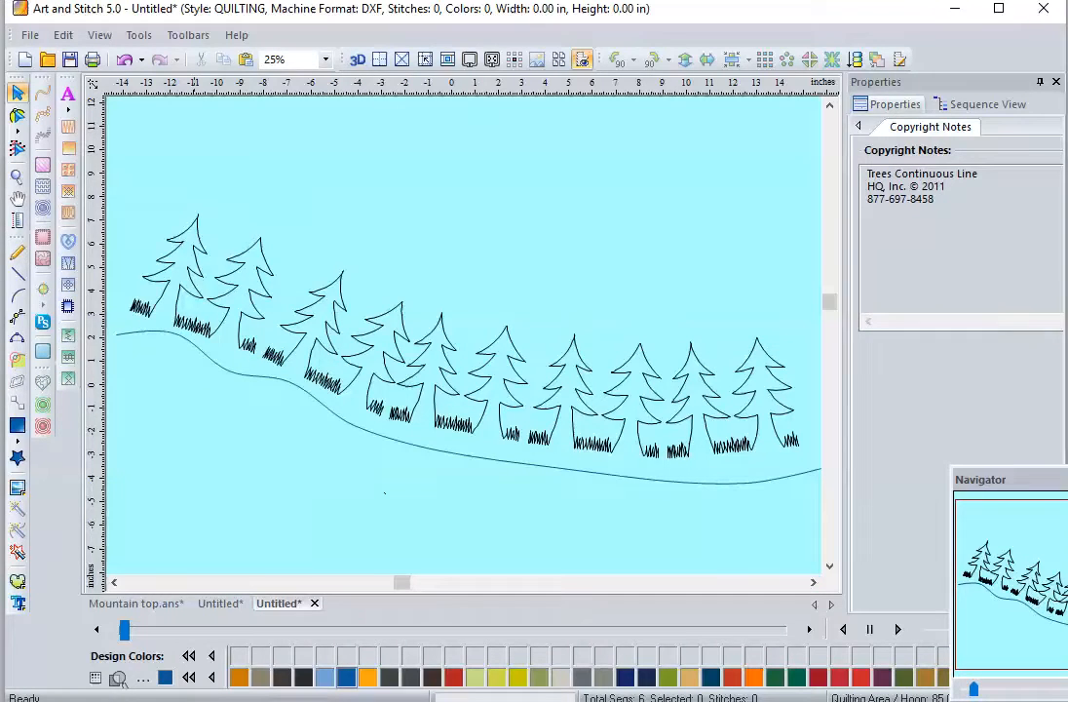
Step: Switch to Inkscape to examine the trees along the line in mountain w trees.svg, and return to Mountain top.ans in Art and Stitch
key("alt+Tab")
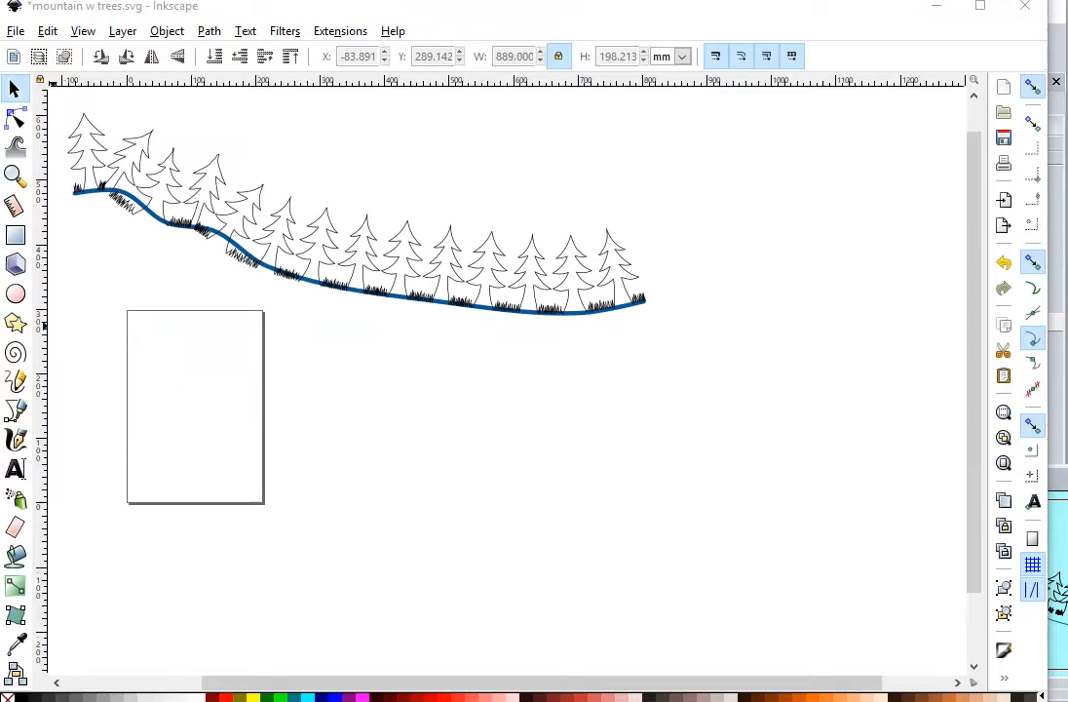
key("alt+Tab")
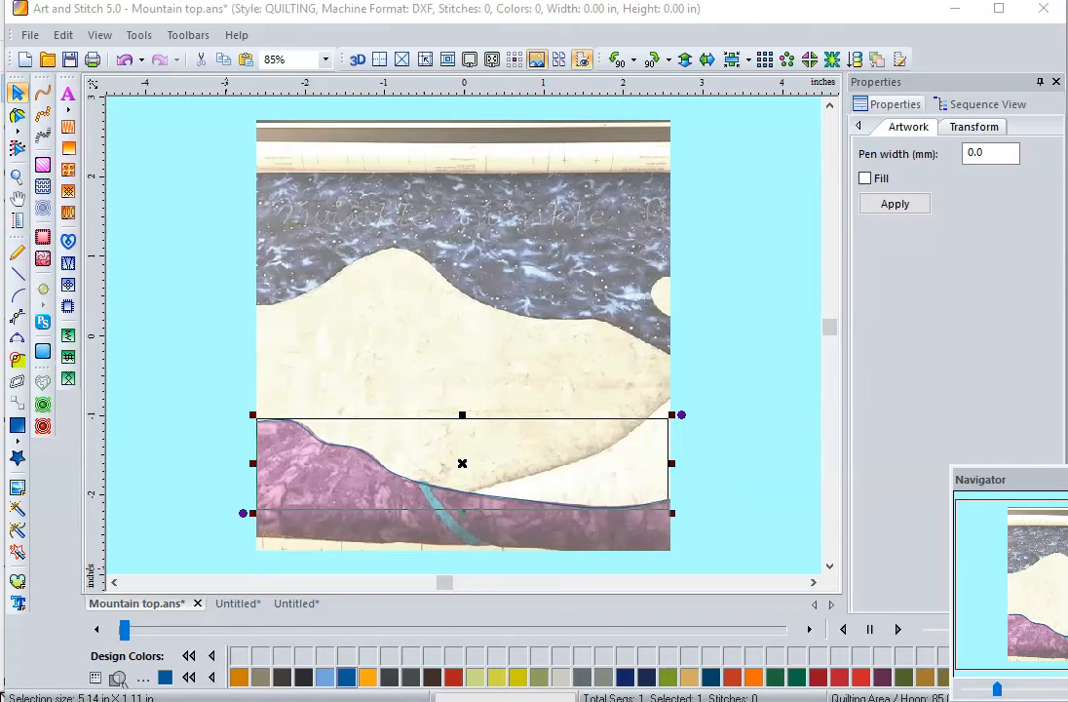
left_click(16, 359)
left_click(321, 493)
left_click(335, 451)
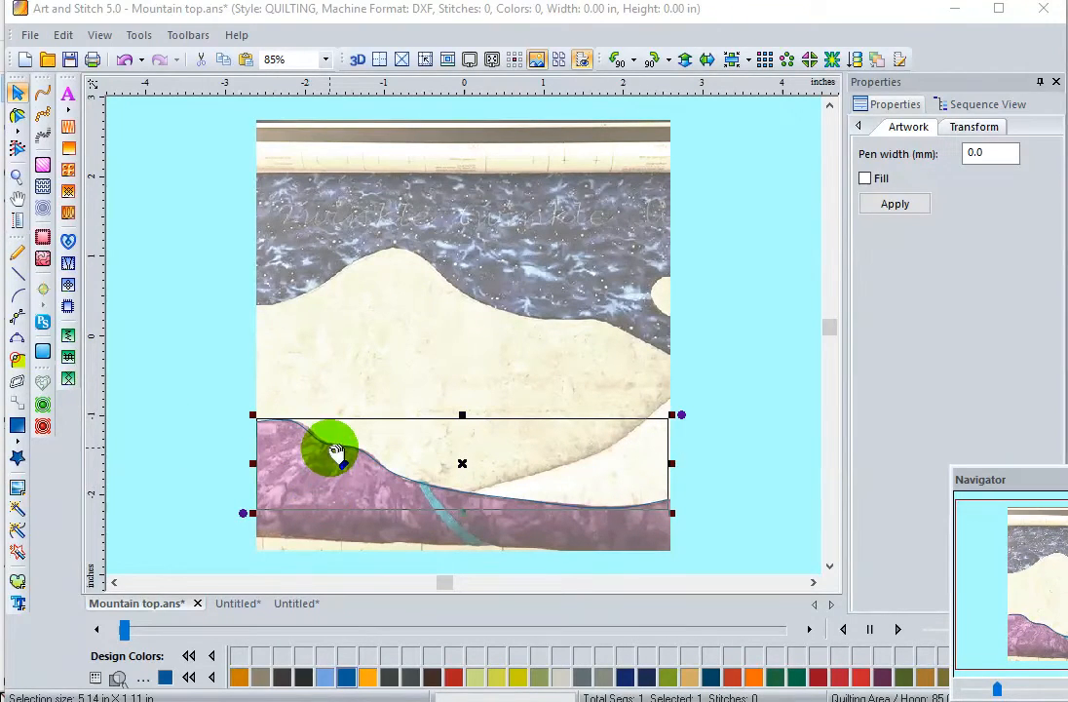
left_click_drag(335, 451, 321, 458)
Step: Start exporting the mountain outline artwork as an SVG file in the Monutain Top folder, and cancel the export
left_click(31, 37)
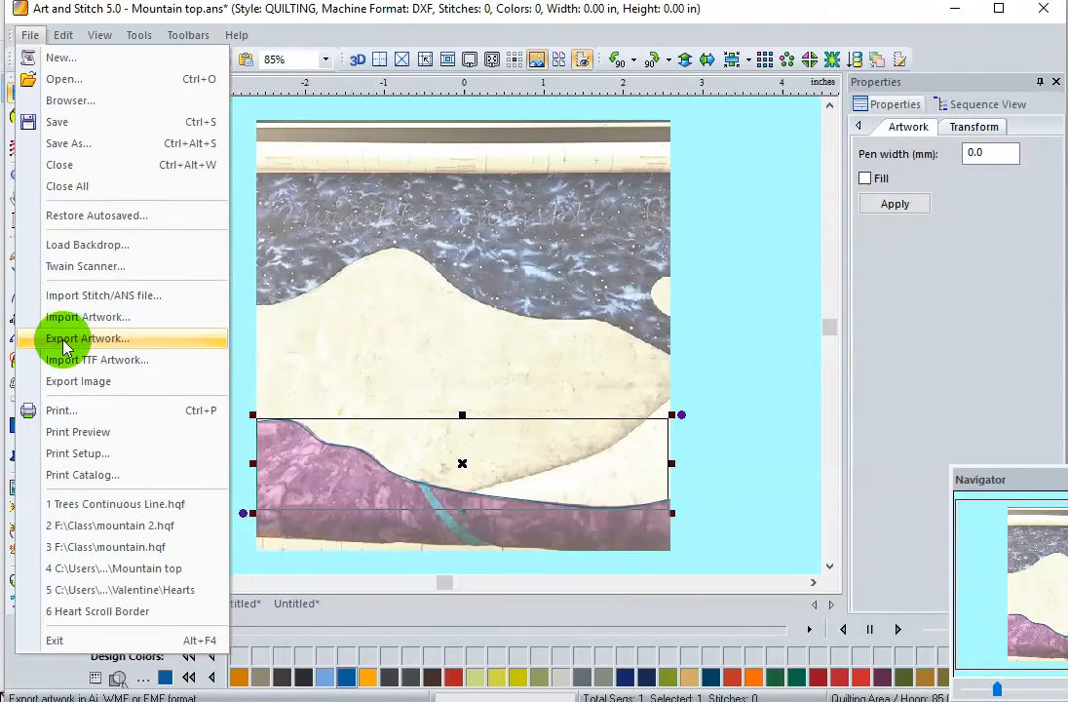
left_click(132, 346)
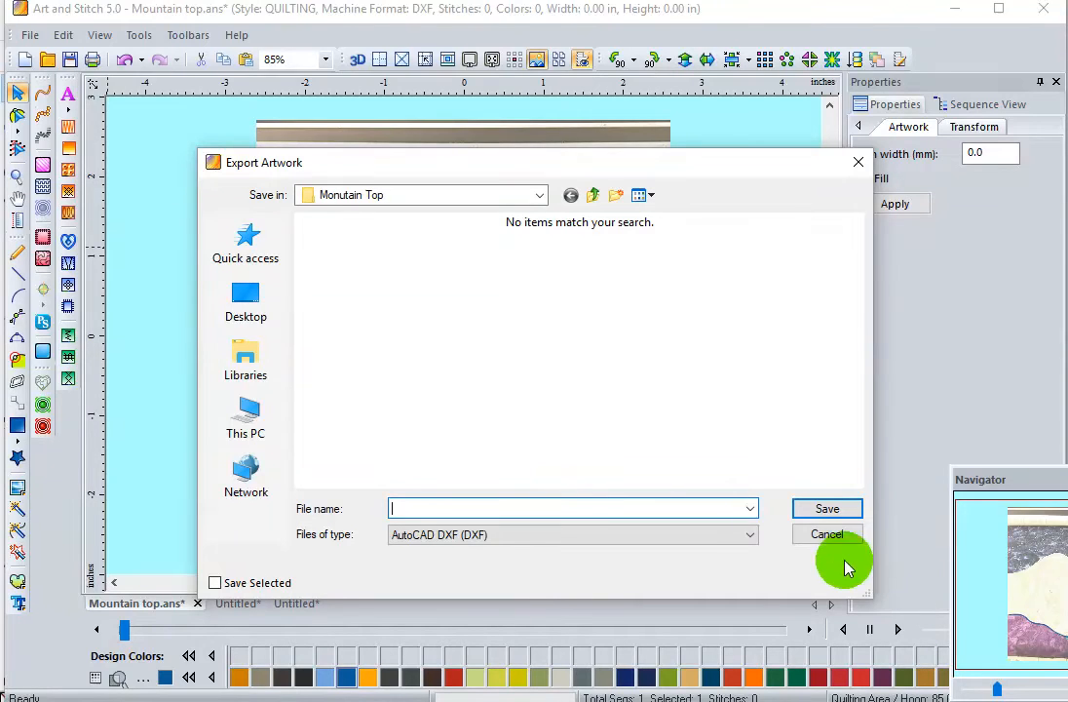
left_click(753, 539)
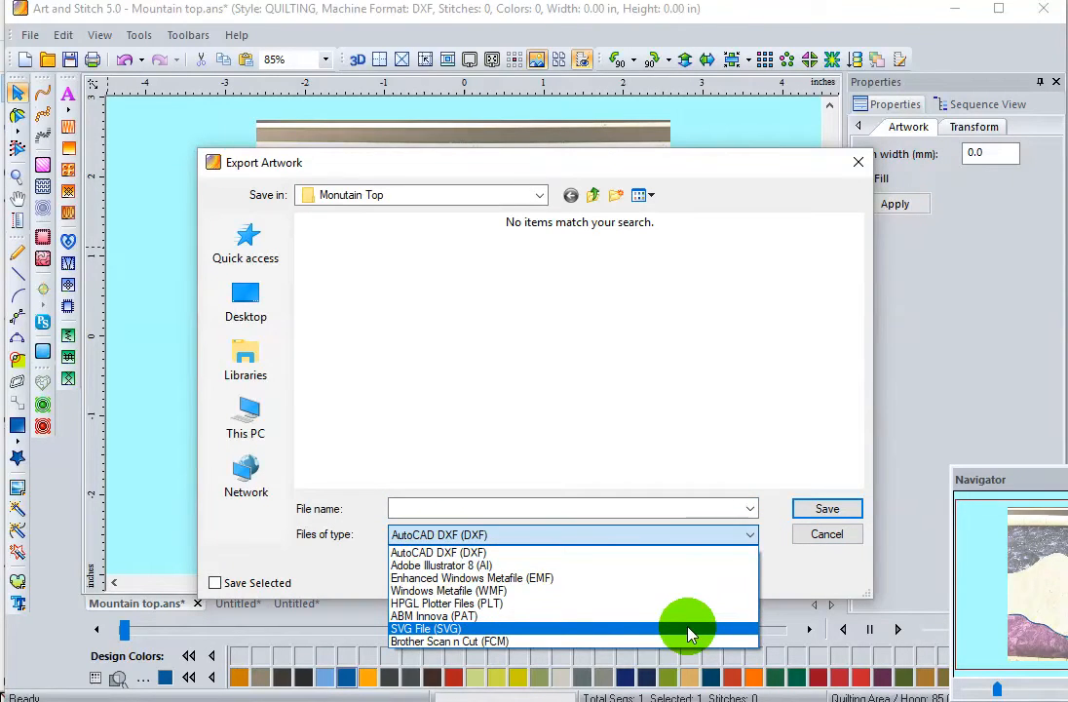
left_click(690, 628)
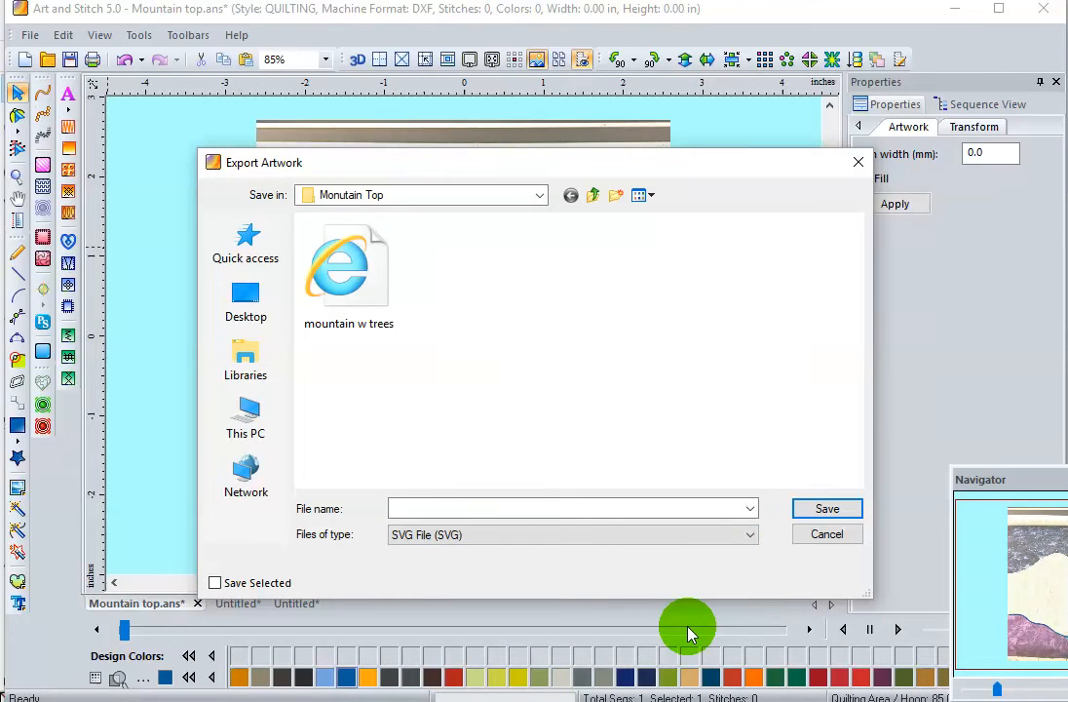
left_click(618, 507)
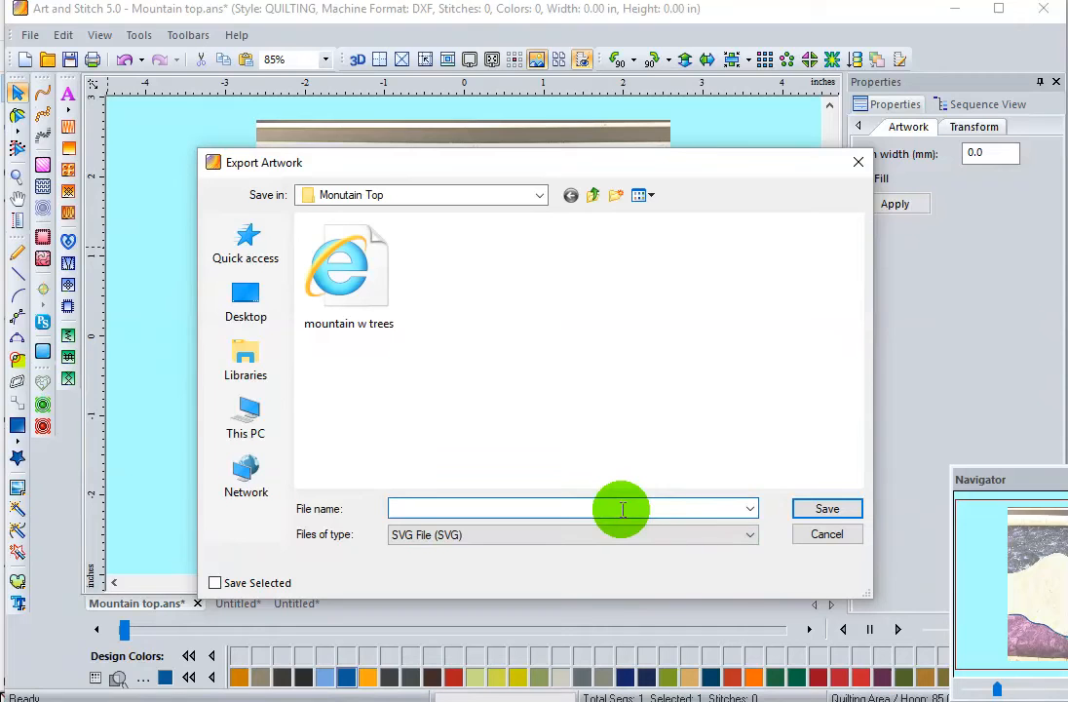
left_click(800, 536)
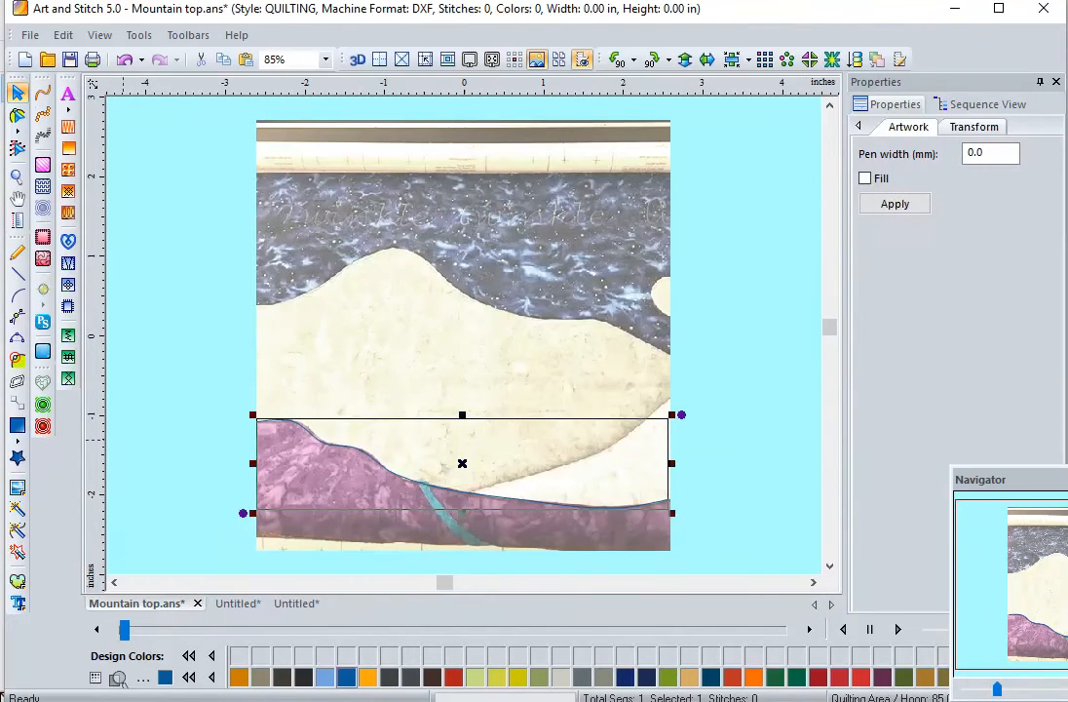
Step: Open the recent design Trees Continuous Line.hqf and convert its run-stitch trees to artwork
left_click(236, 604)
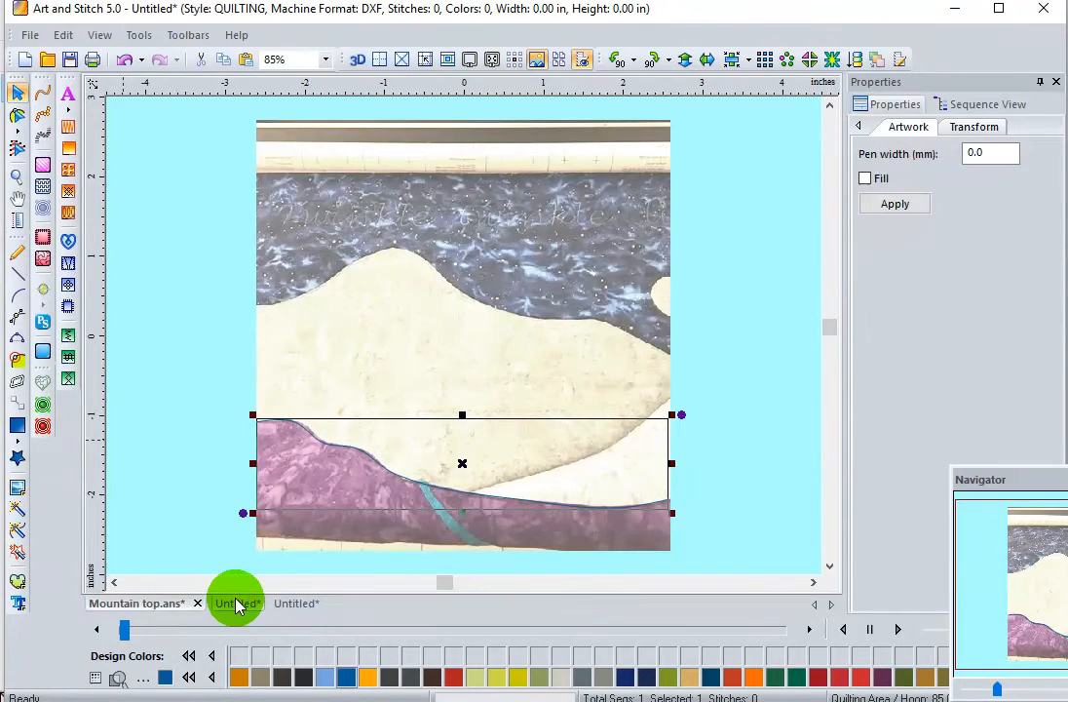
left_click(293, 605)
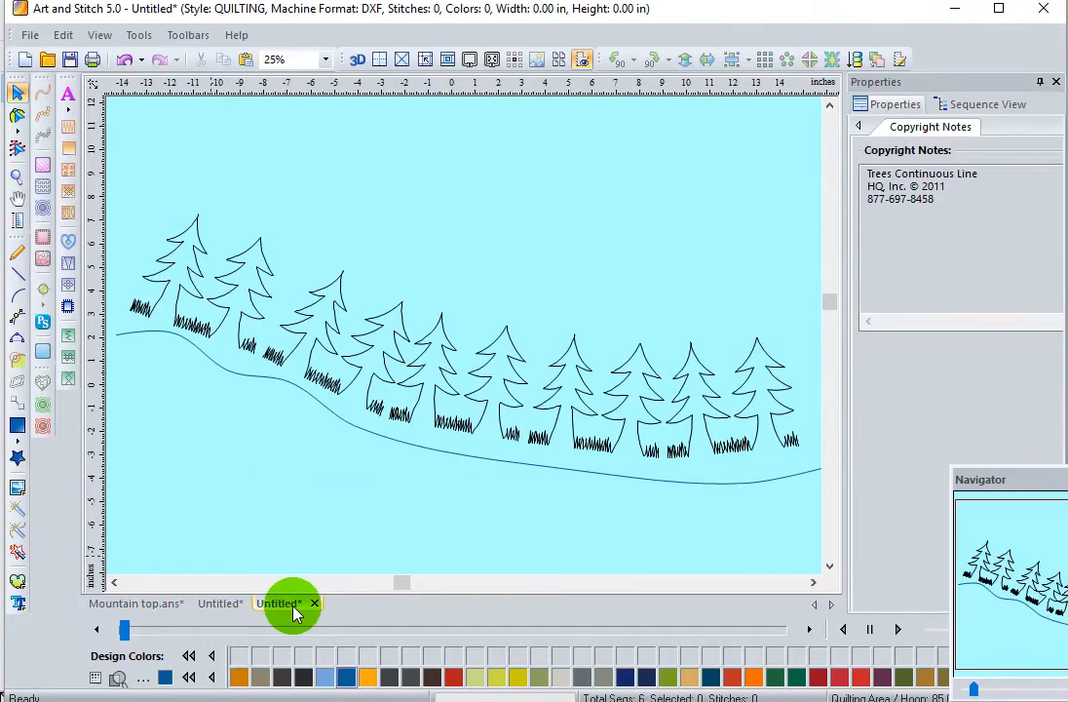
left_click(26, 60)
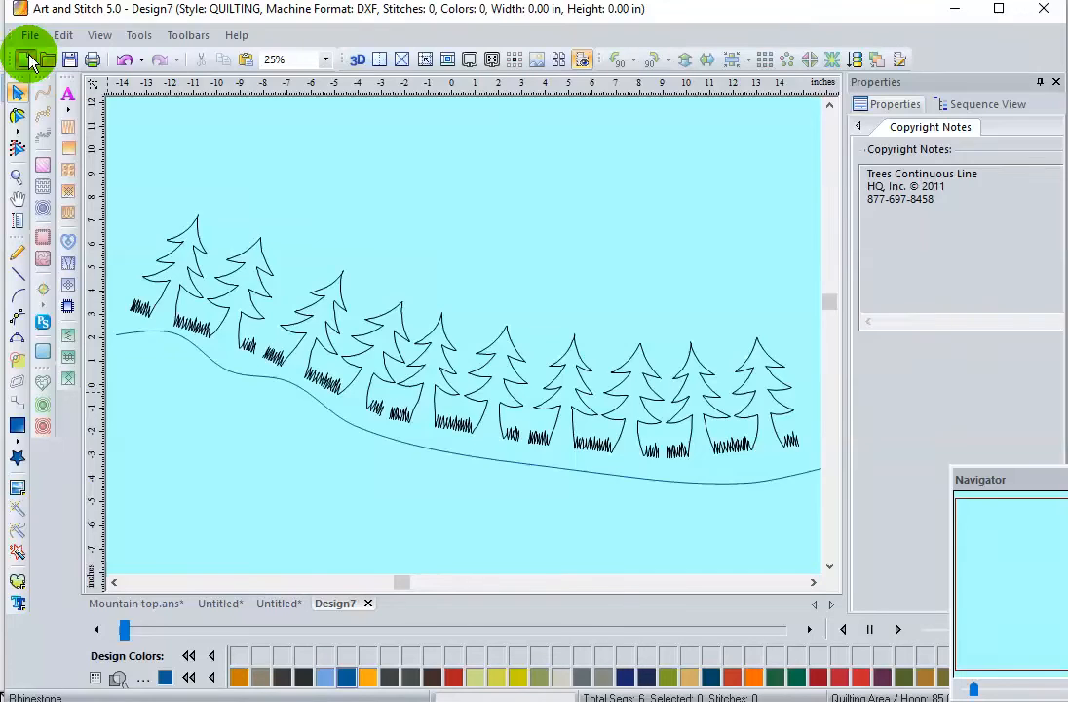
left_click(29, 37)
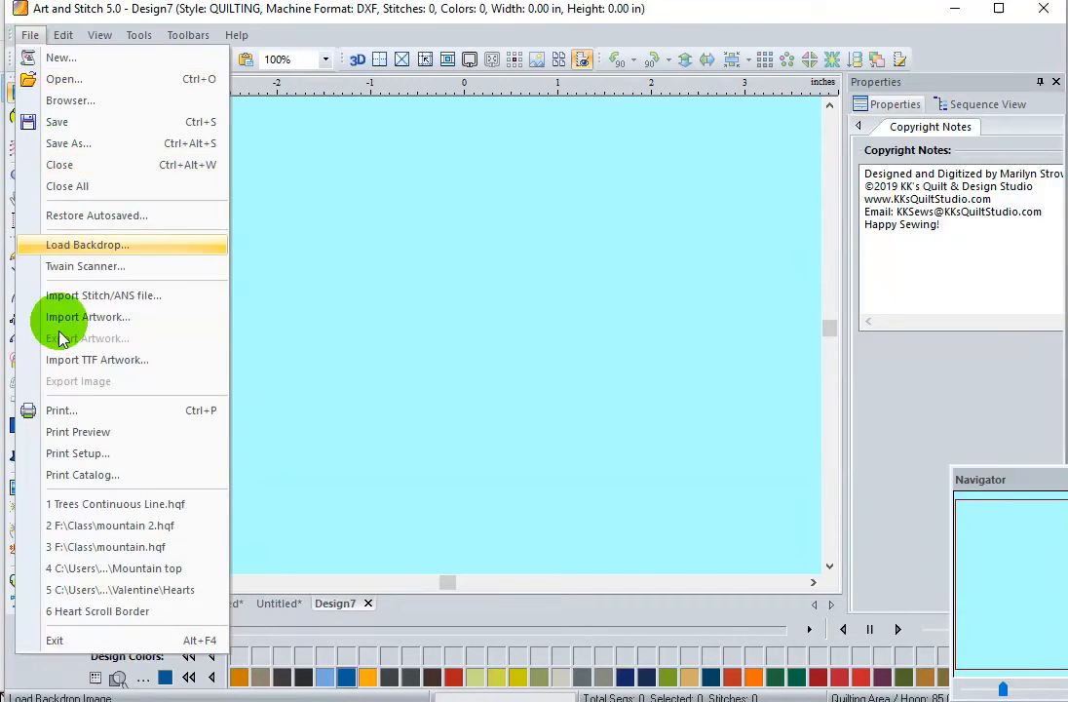
left_click(82, 505)
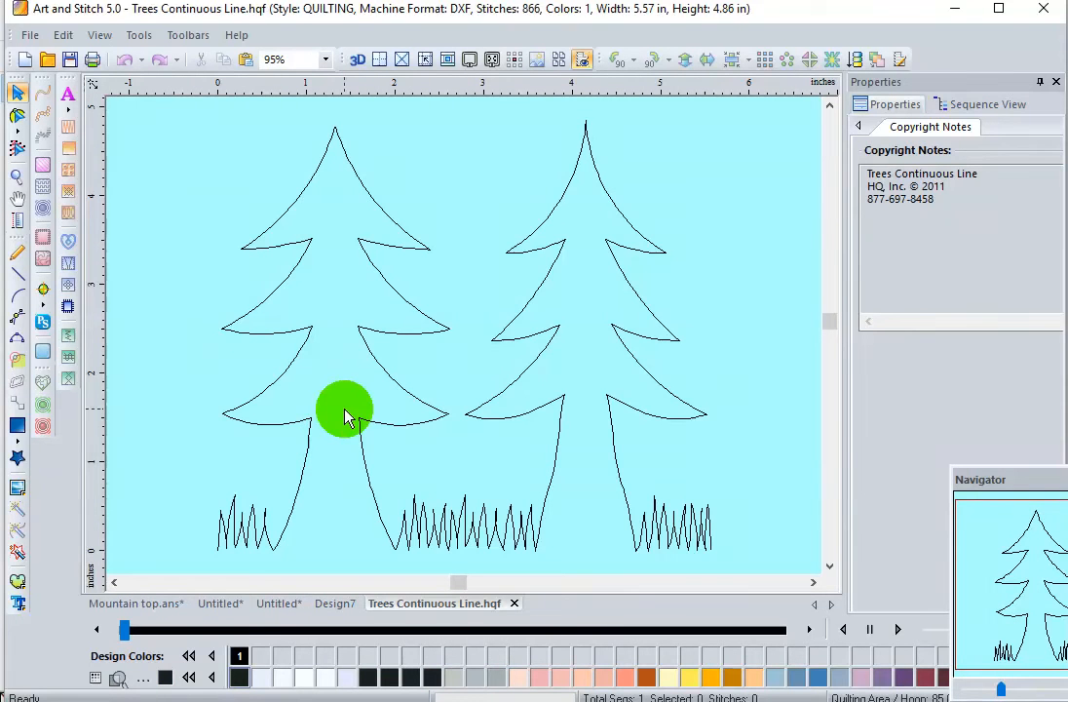
left_click(308, 432)
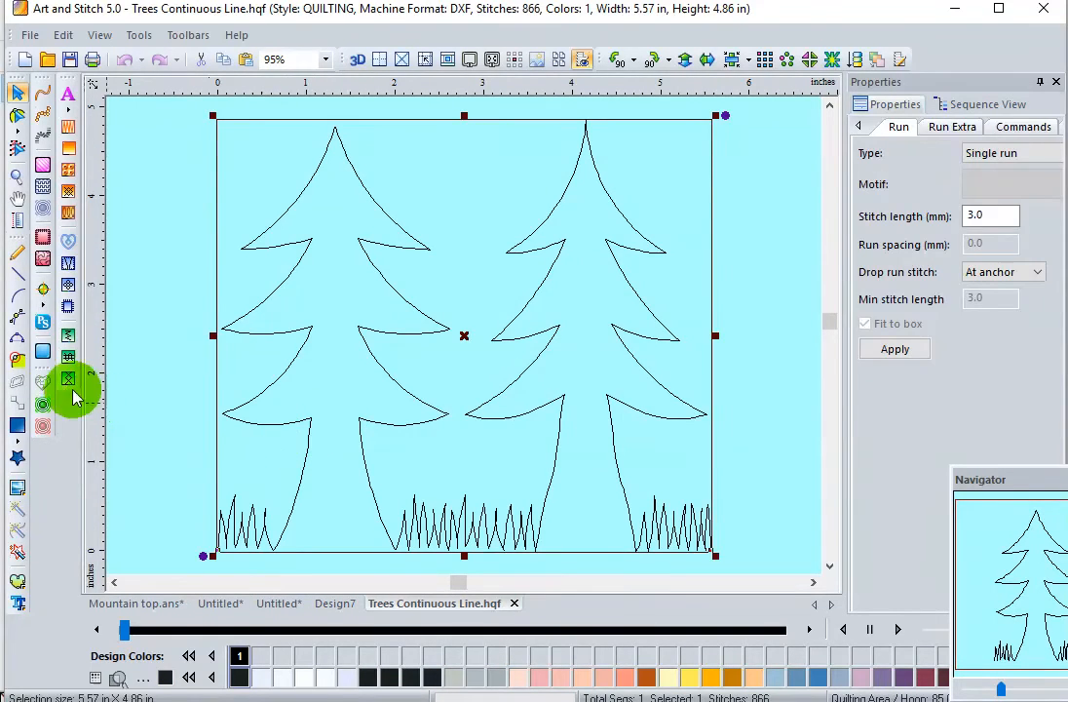
left_click(47, 358)
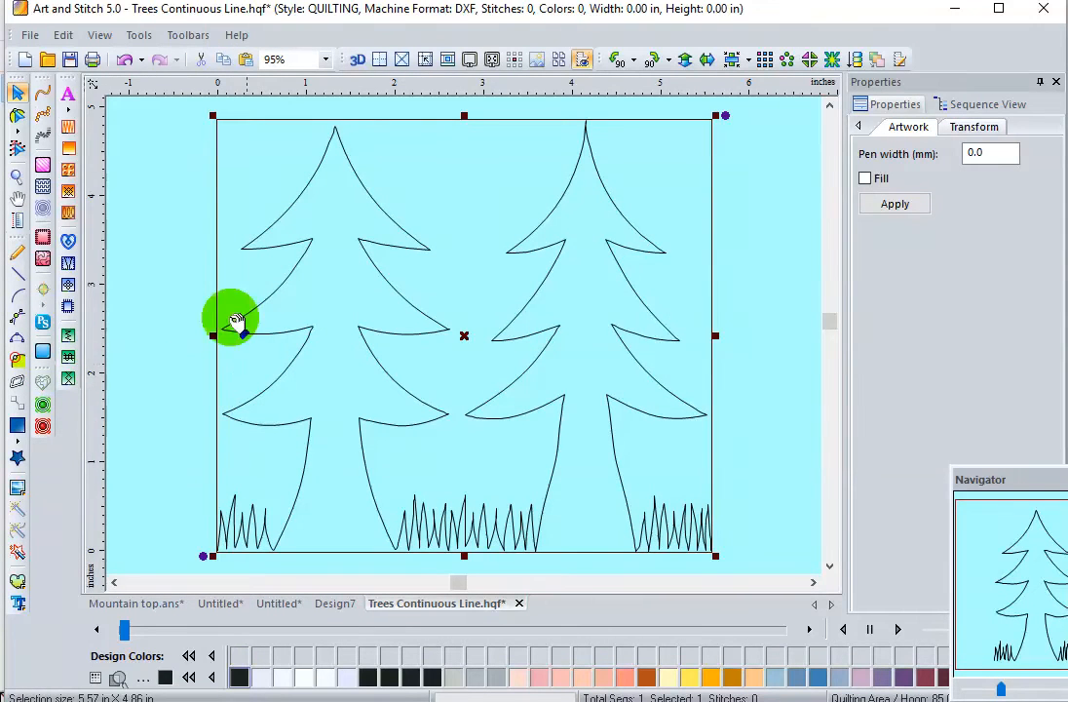
left_click(31, 36)
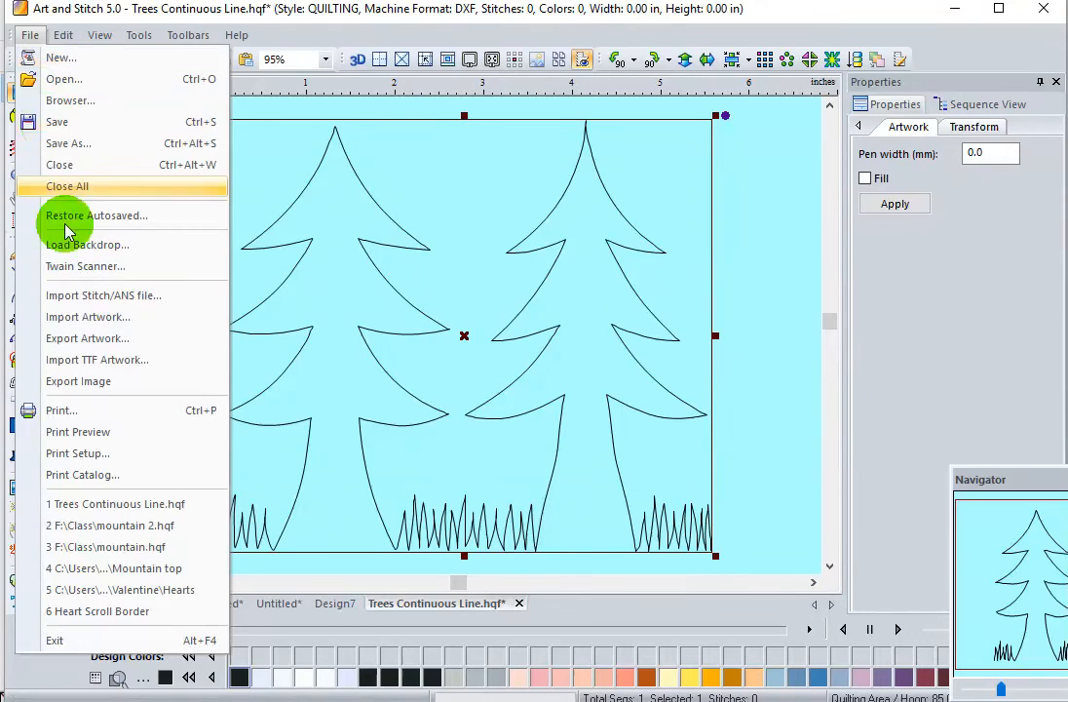
left_click(86, 340)
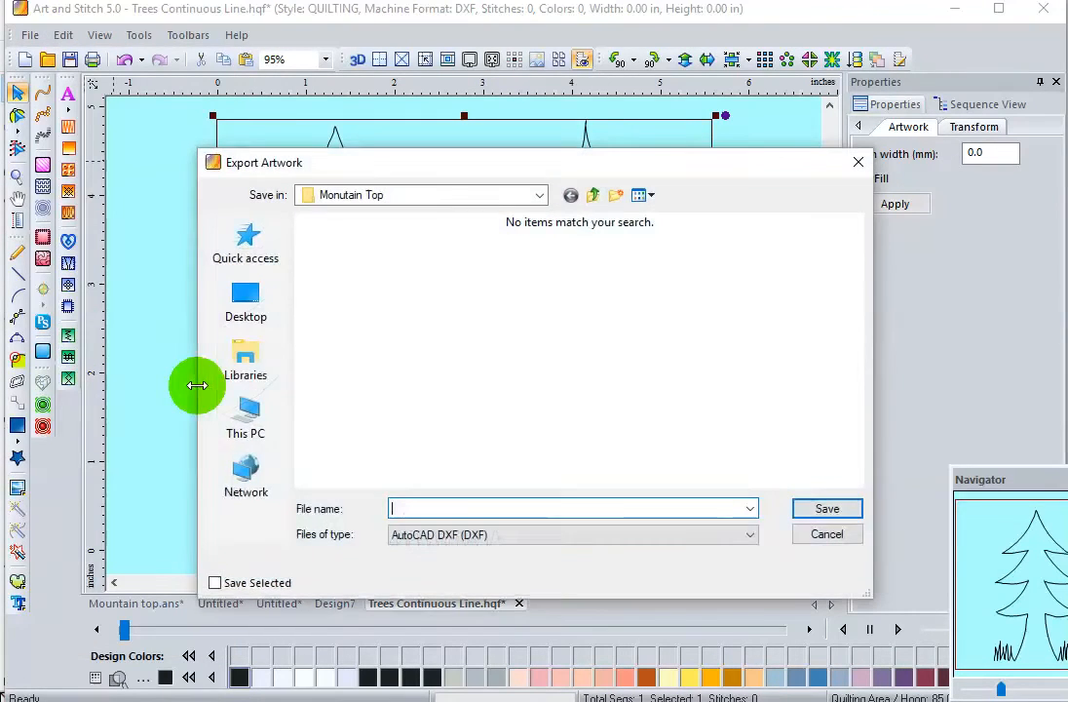
left_click(622, 537)
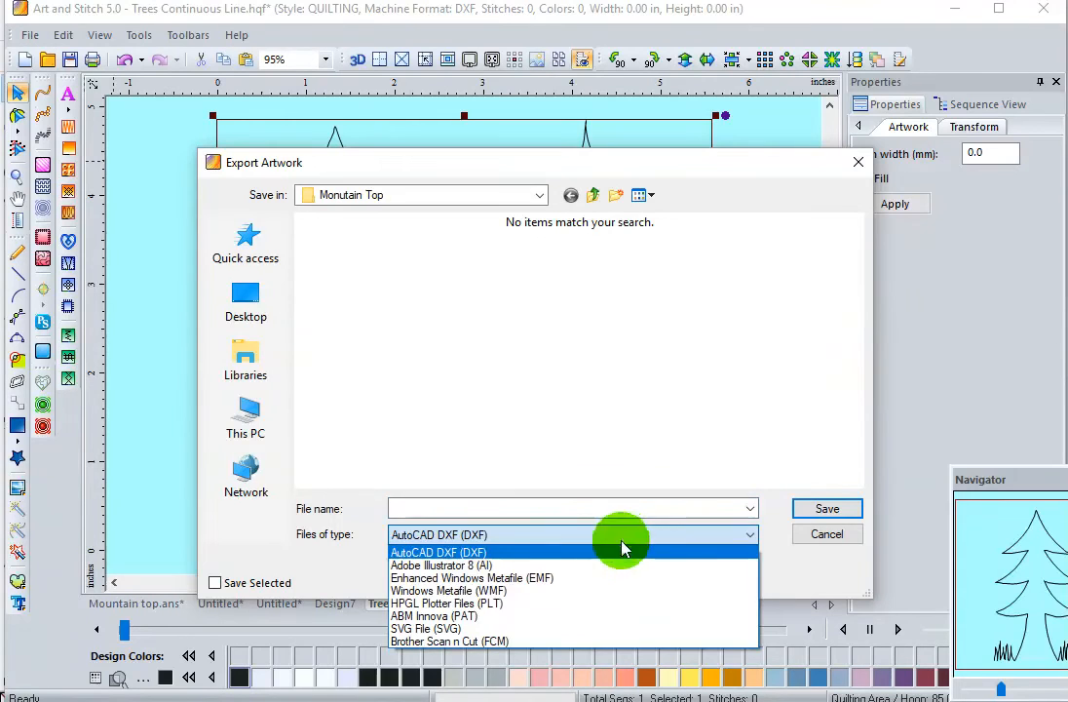
left_click(568, 635)
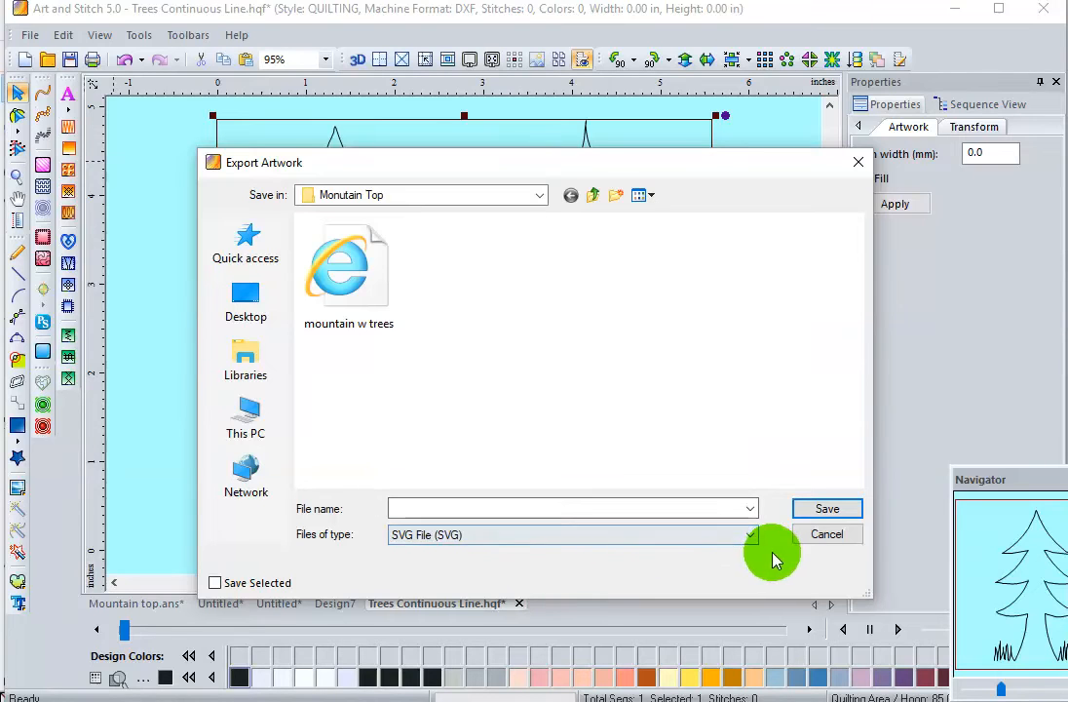
left_click(826, 534)
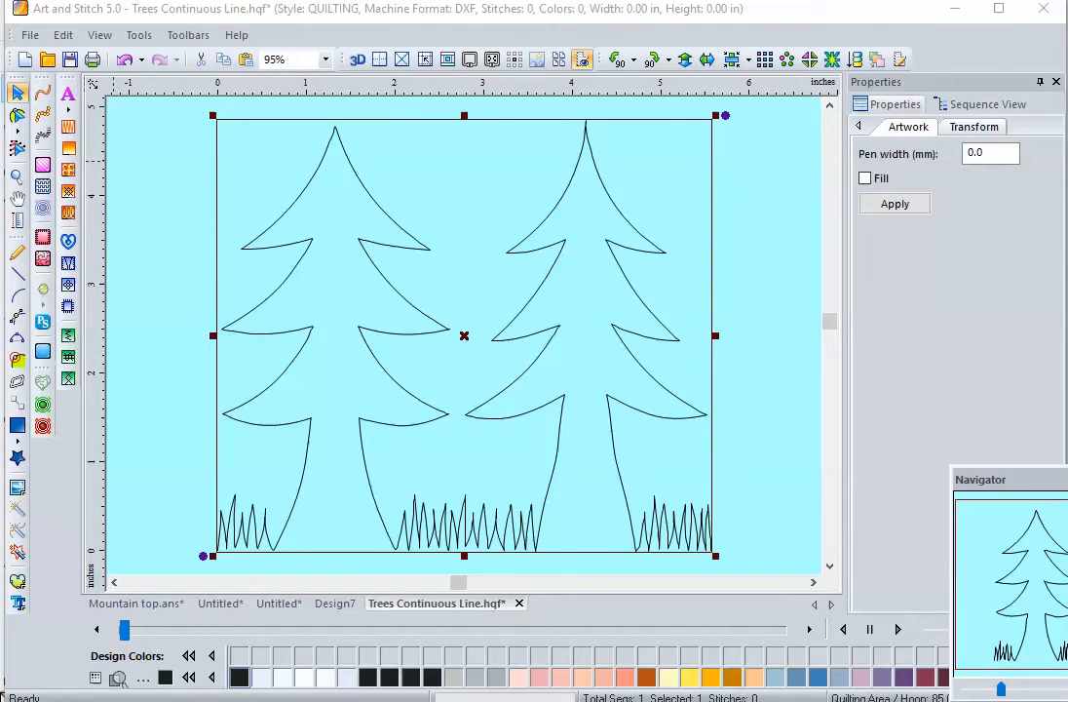
Step: Switch to the blank New document 4 in Inkscape and enlarge its window to fill the screen
mouse_move(3, 690)
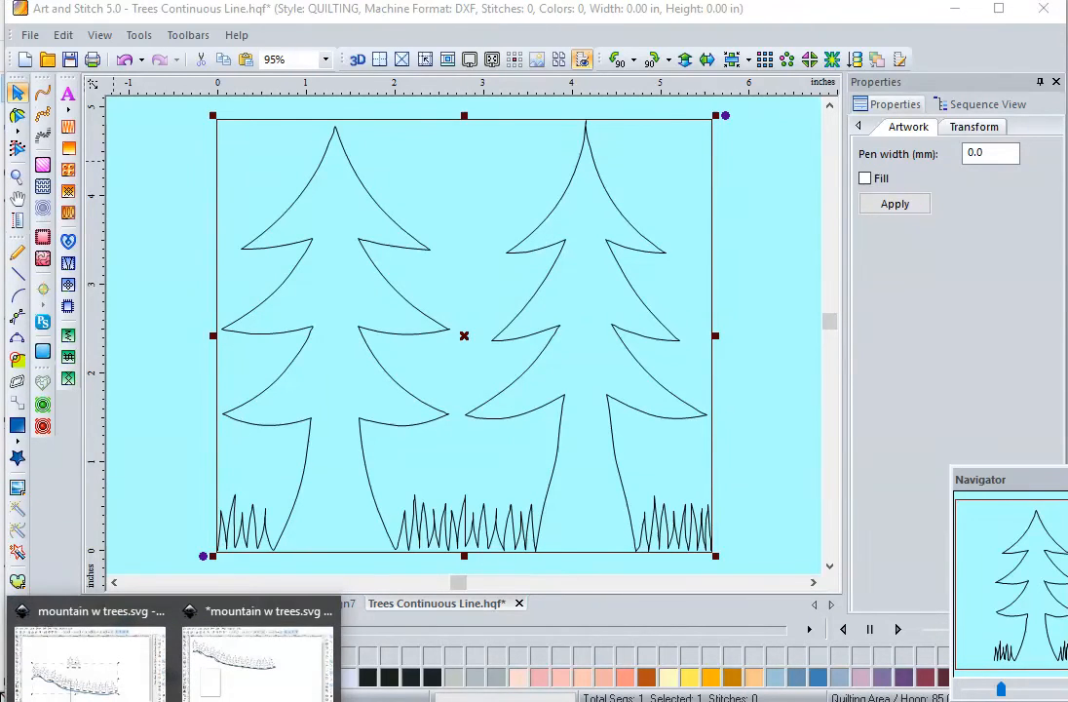
left_click(43, 680)
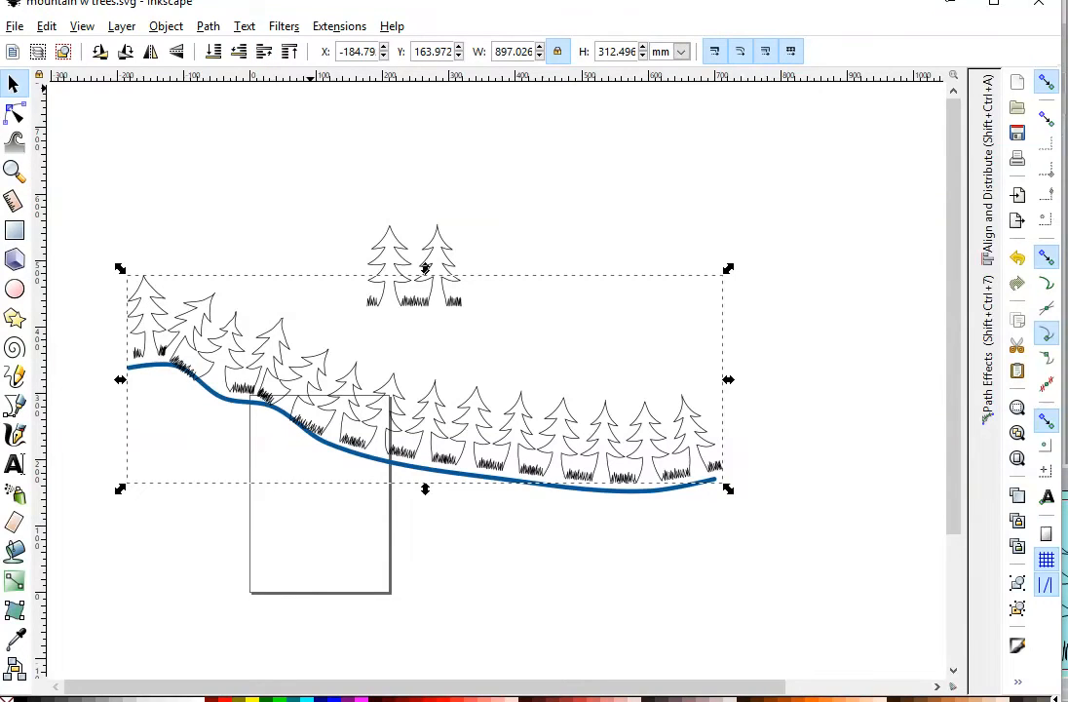
key("alt+Tab")
mouse_move(0, 0)
left_mouse_down()
mouse_move(195, 5)
mouse_move(269, 20)
left_mouse_up()
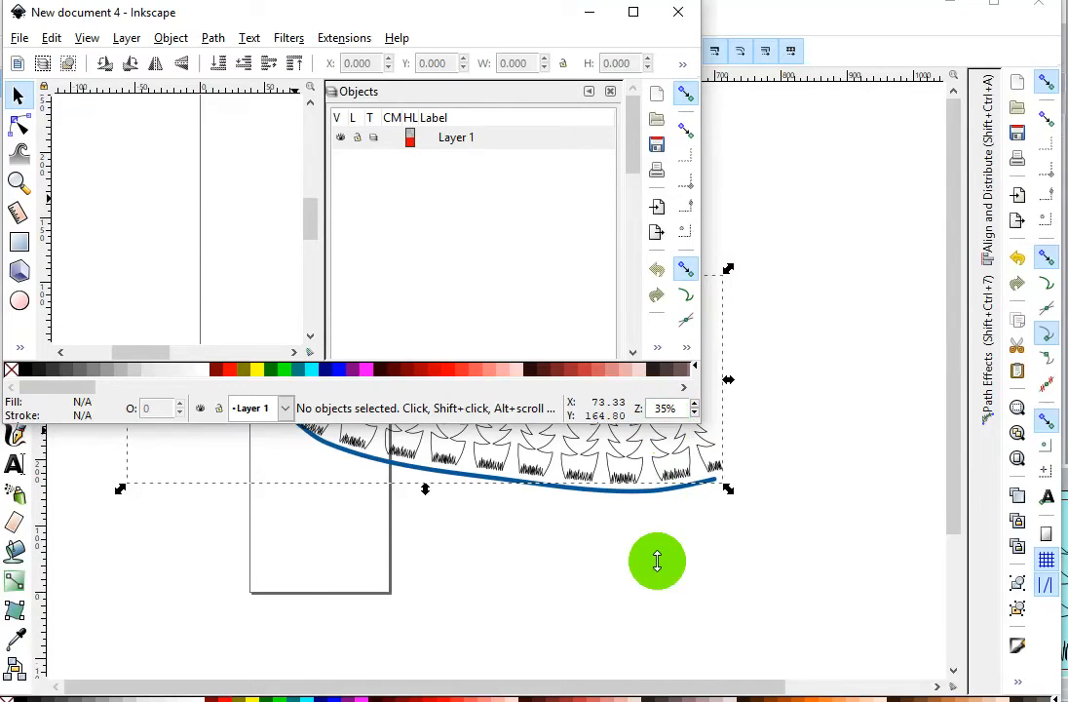
left_click_drag(660, 503, 667, 685)
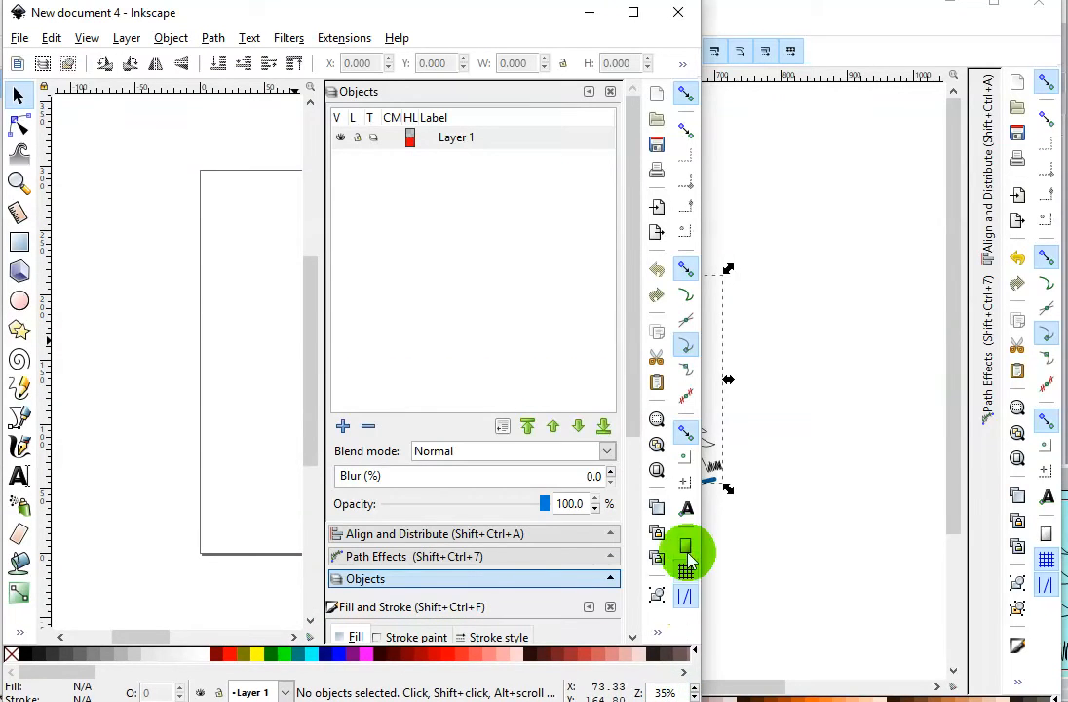
left_click_drag(699, 452, 1066, 488)
left_click_drag(1062, 268, 1067, 268)
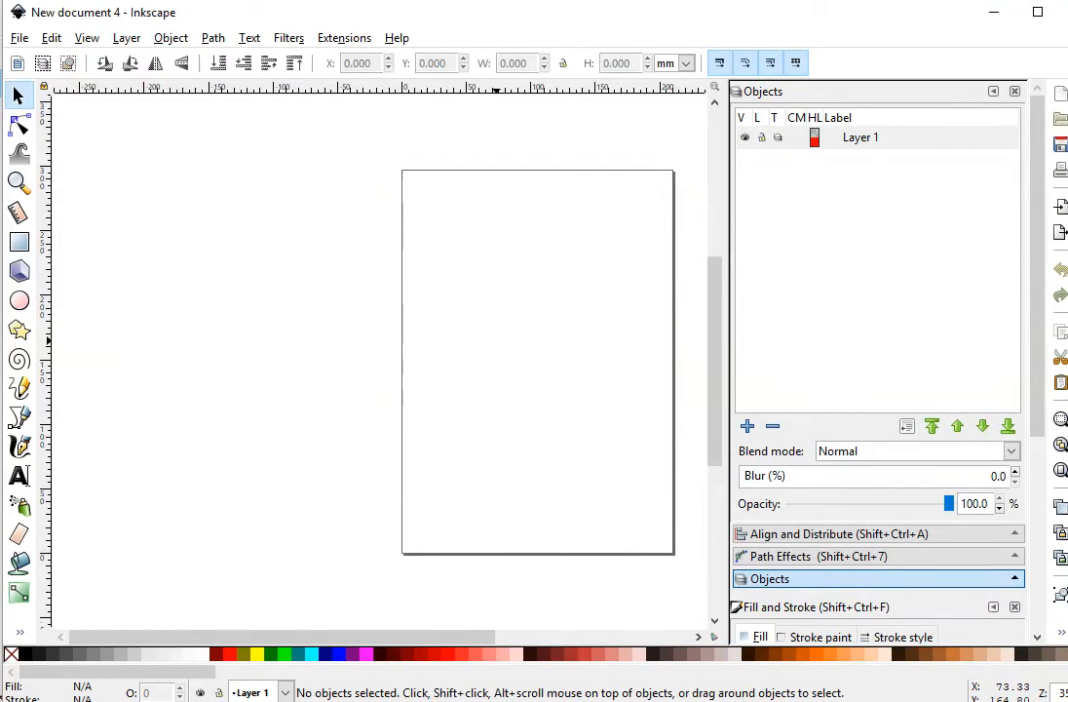
Step: Close the docked Objects, Path Effects, Align and Distribute, and Fill and Stroke dialogs
left_click(1015, 91)
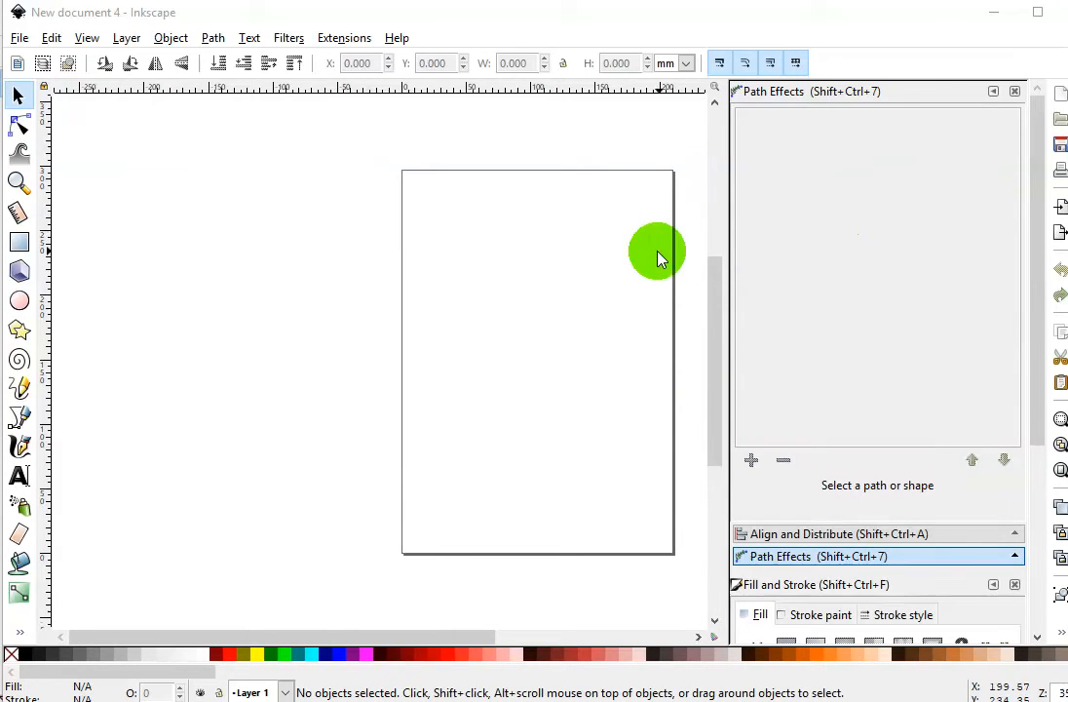
left_click(1015, 92)
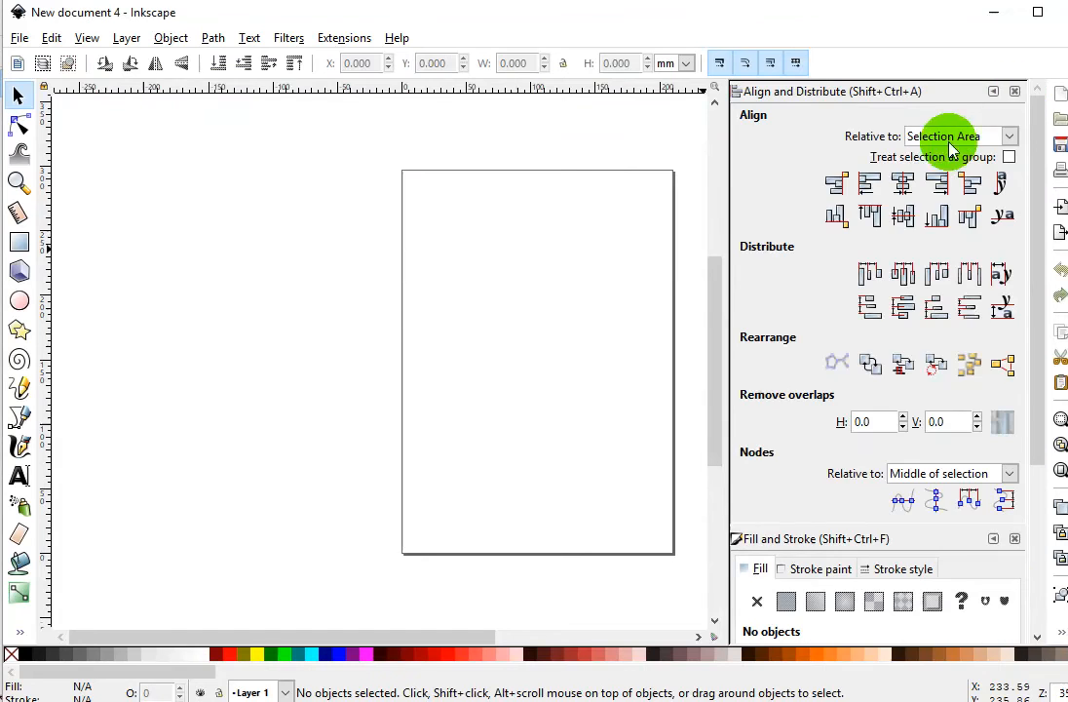
left_click(1015, 91)
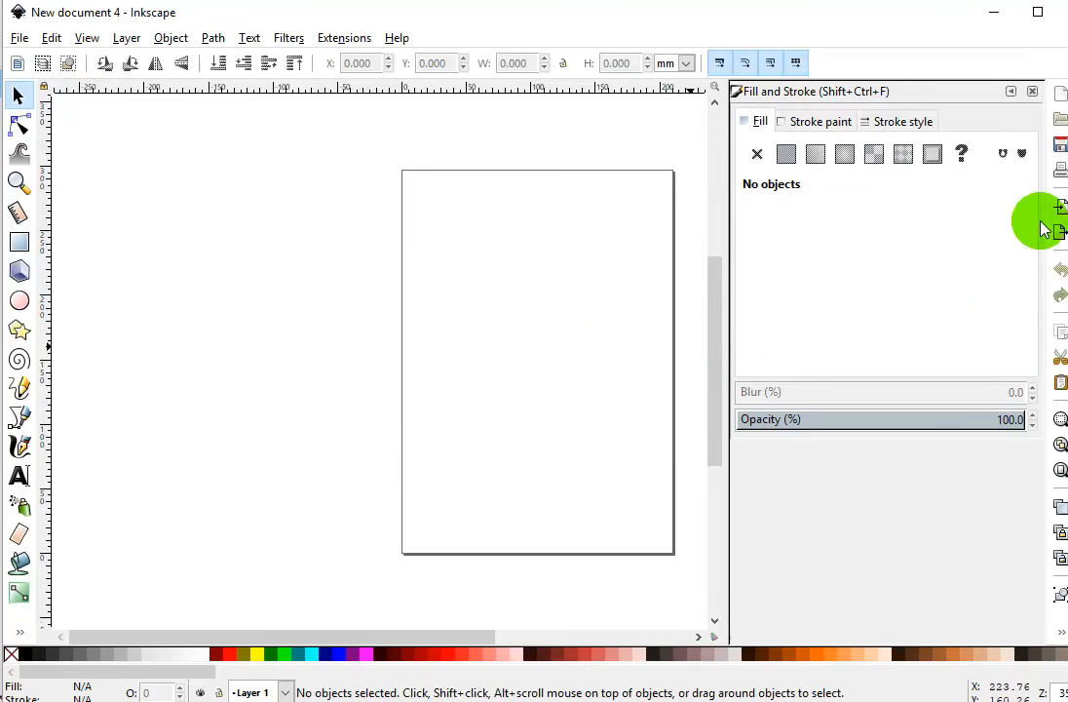
left_click(1032, 91)
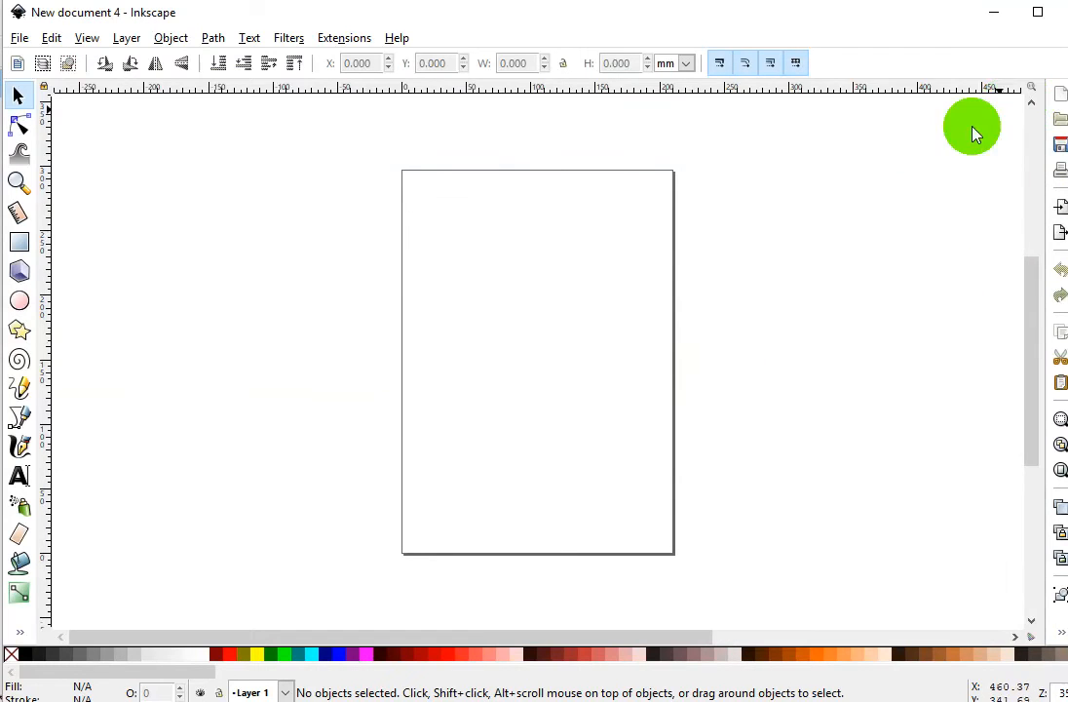
Step: Import the mountain path file from the Facebook Answers folder into the blank document
left_click(21, 39)
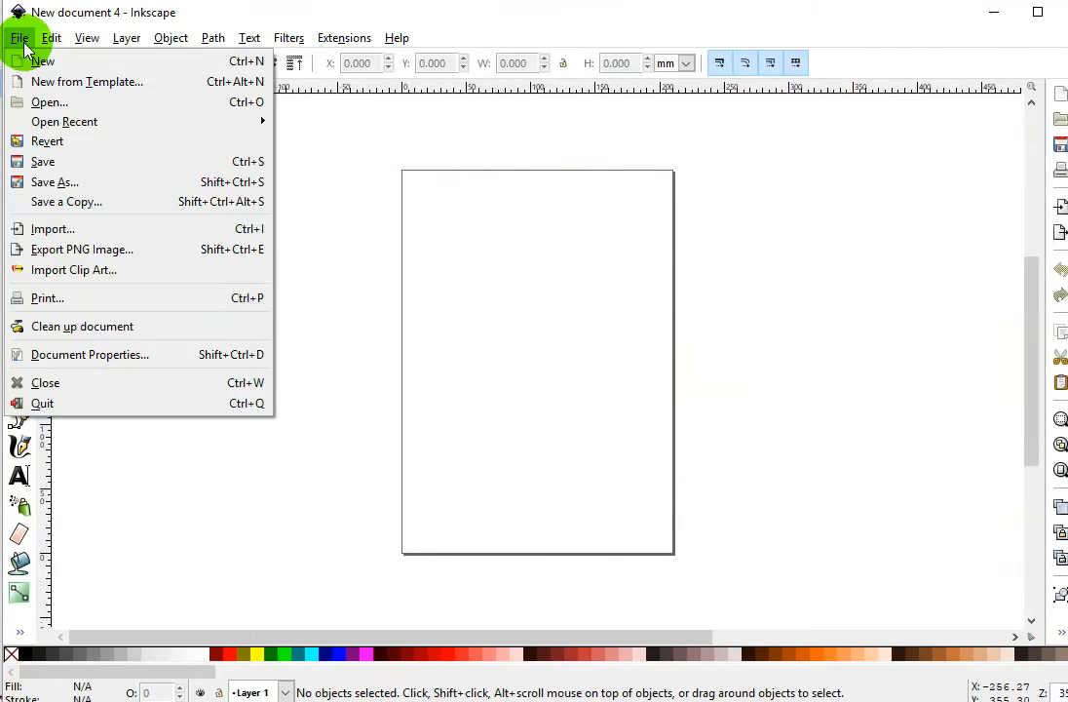
left_click(56, 234)
key("ctrl+i")
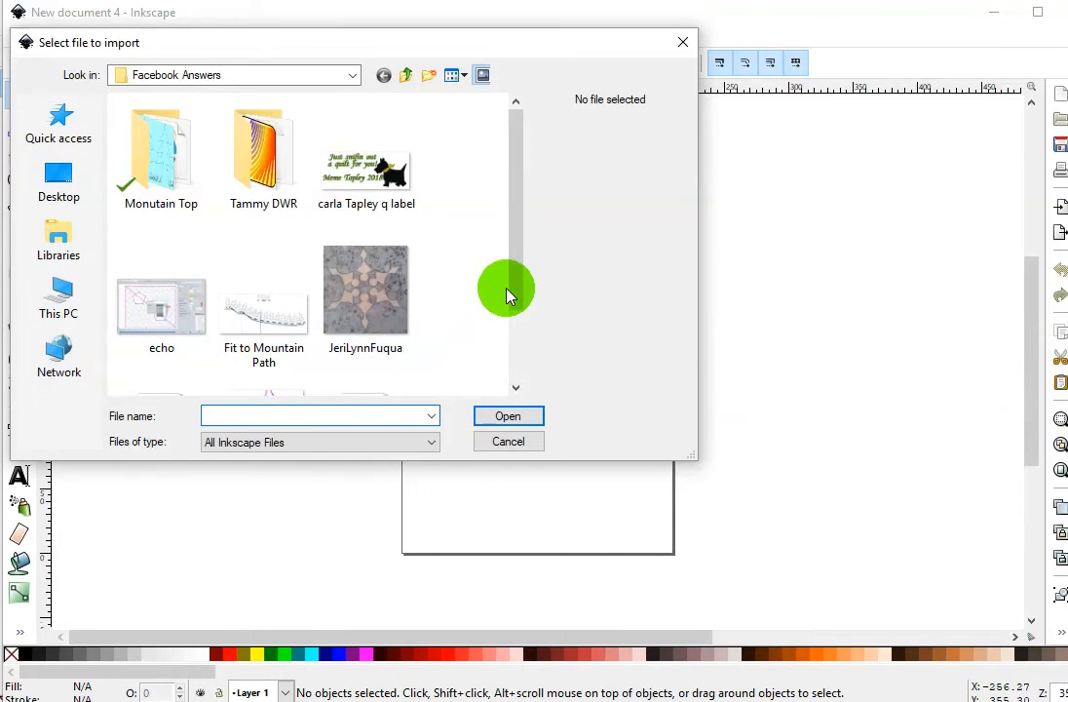
left_click_drag(519, 278, 425, 378)
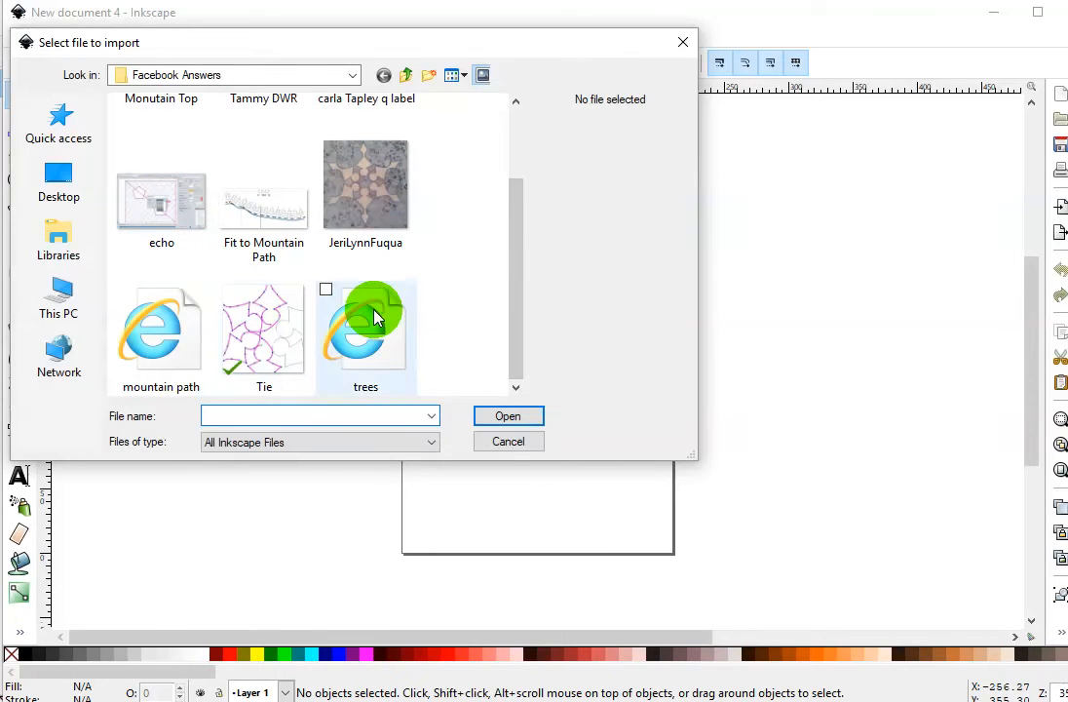
mouse_move(518, 262)
left_mouse_down()
mouse_move(517, 239)
mouse_move(506, 274)
left_mouse_up()
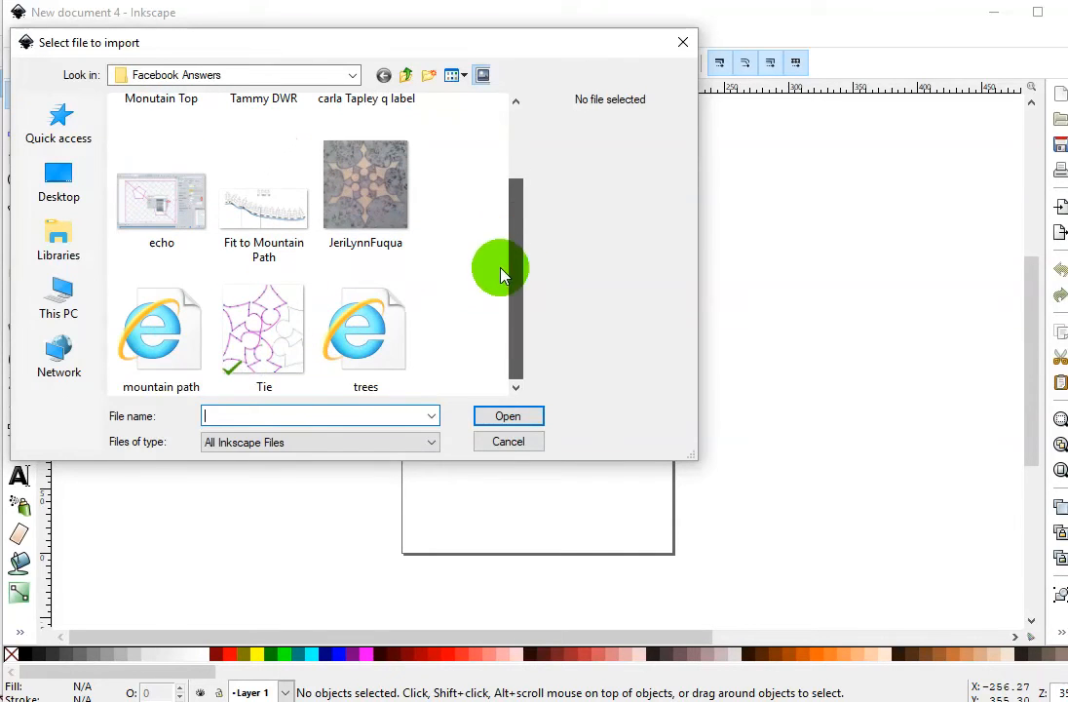
left_click(142, 373)
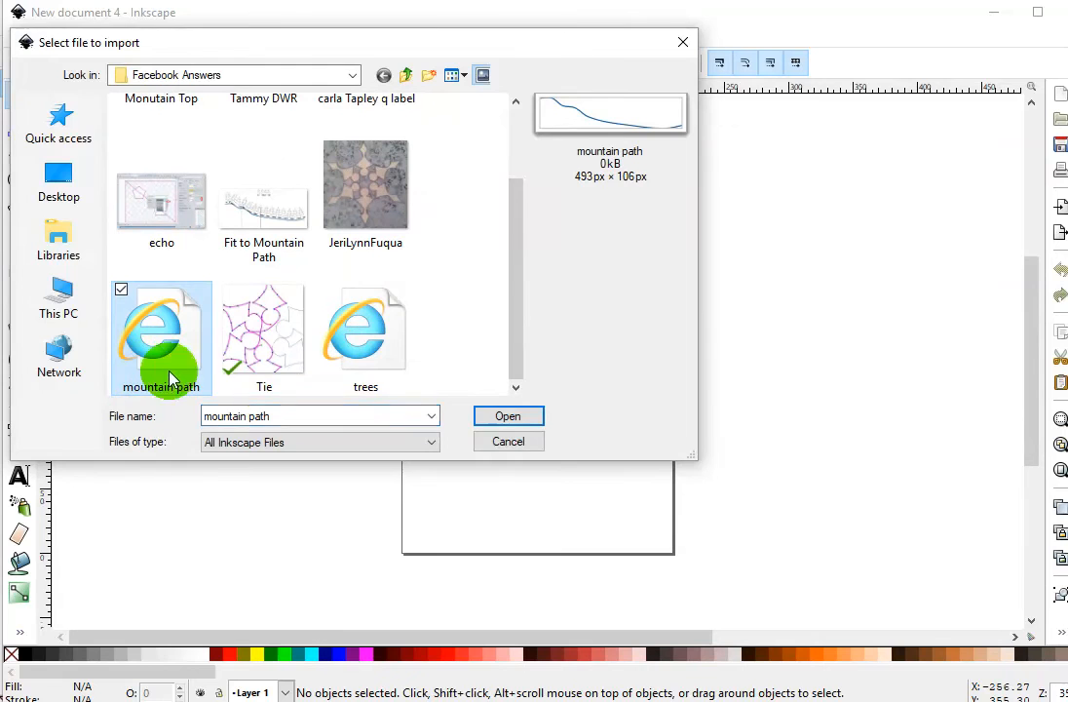
left_click(490, 419)
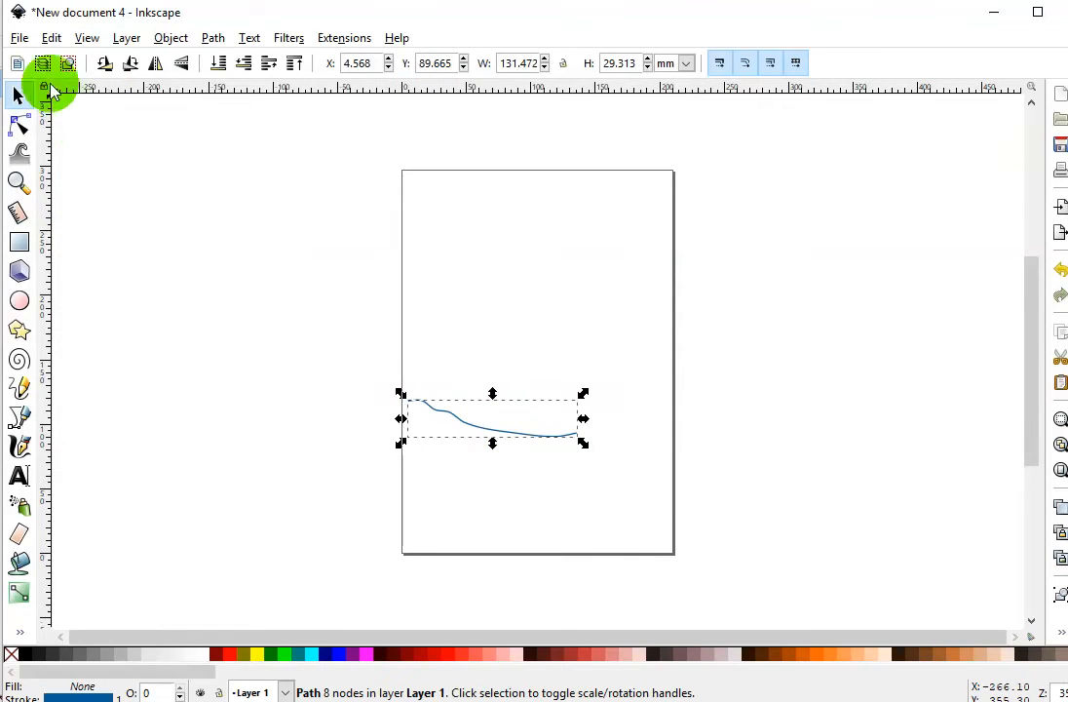
Step: Import the trees file from the Facebook Answers folder and move the trees above the mountain path
left_click(19, 38)
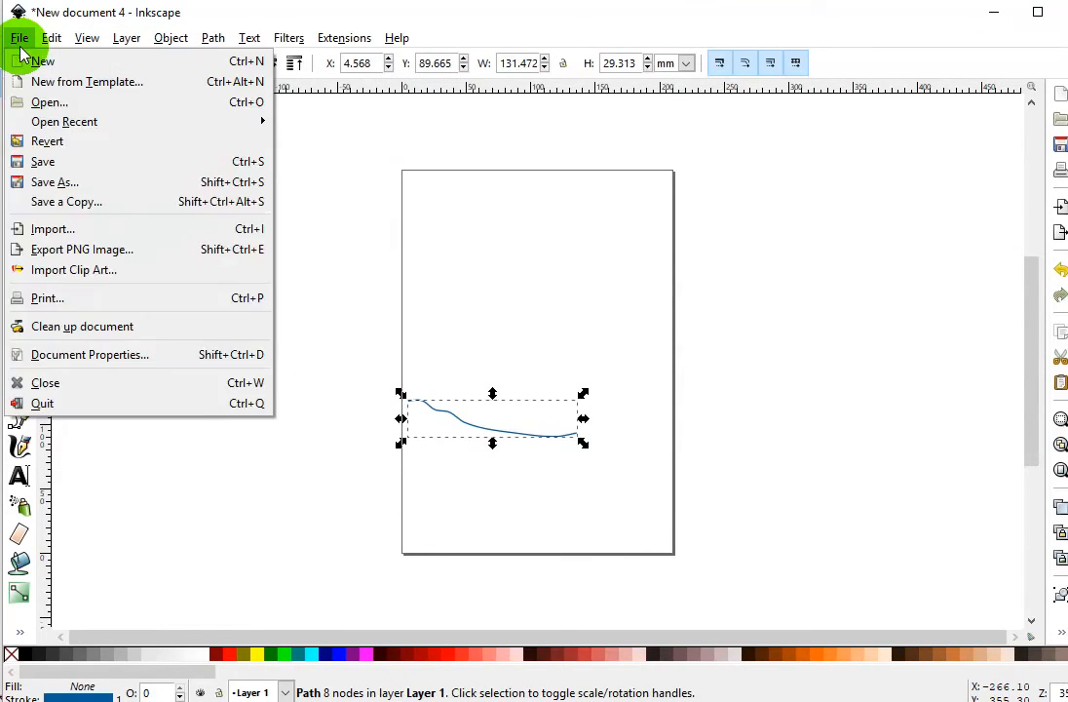
left_click(59, 229)
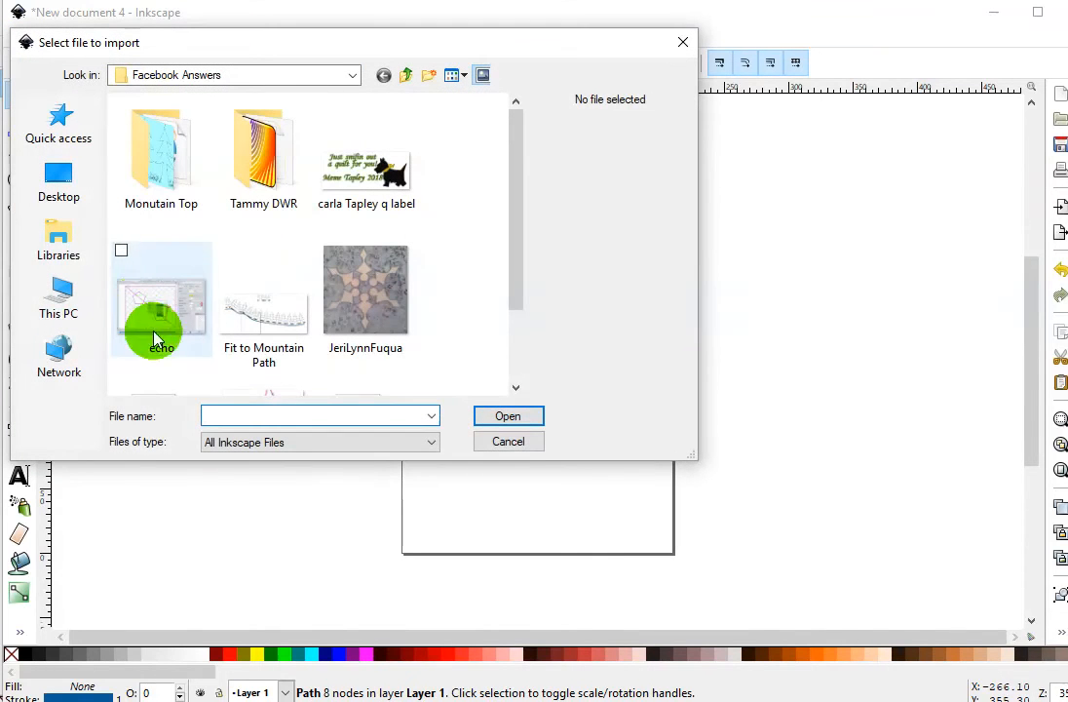
left_click_drag(510, 333, 501, 370)
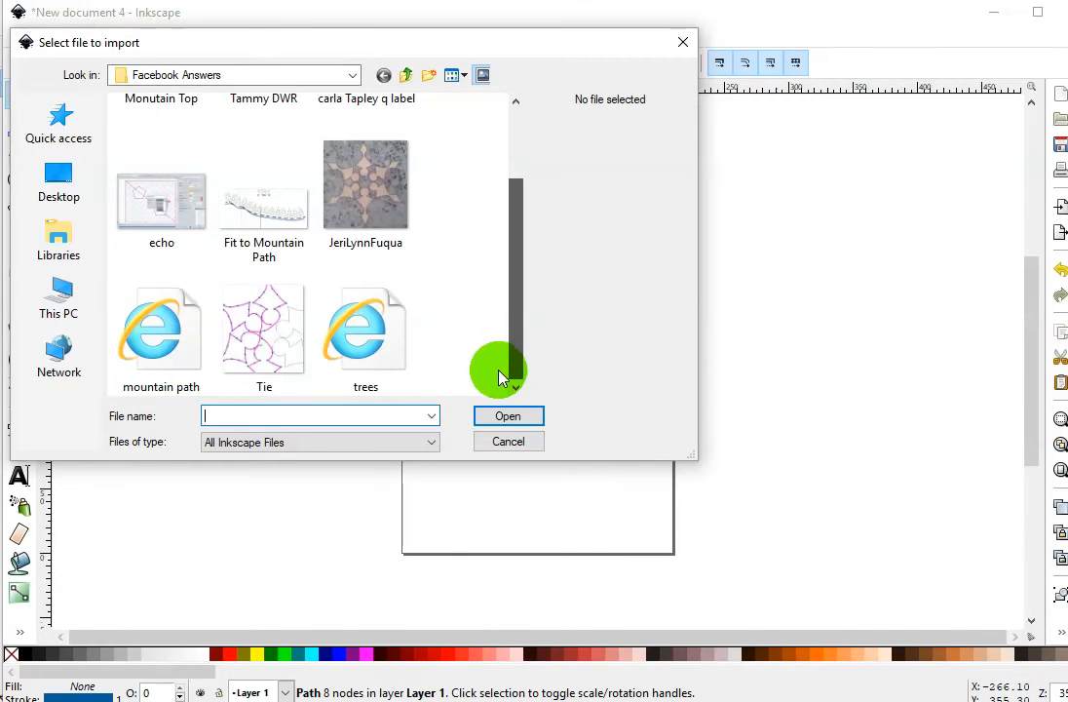
left_click(351, 317)
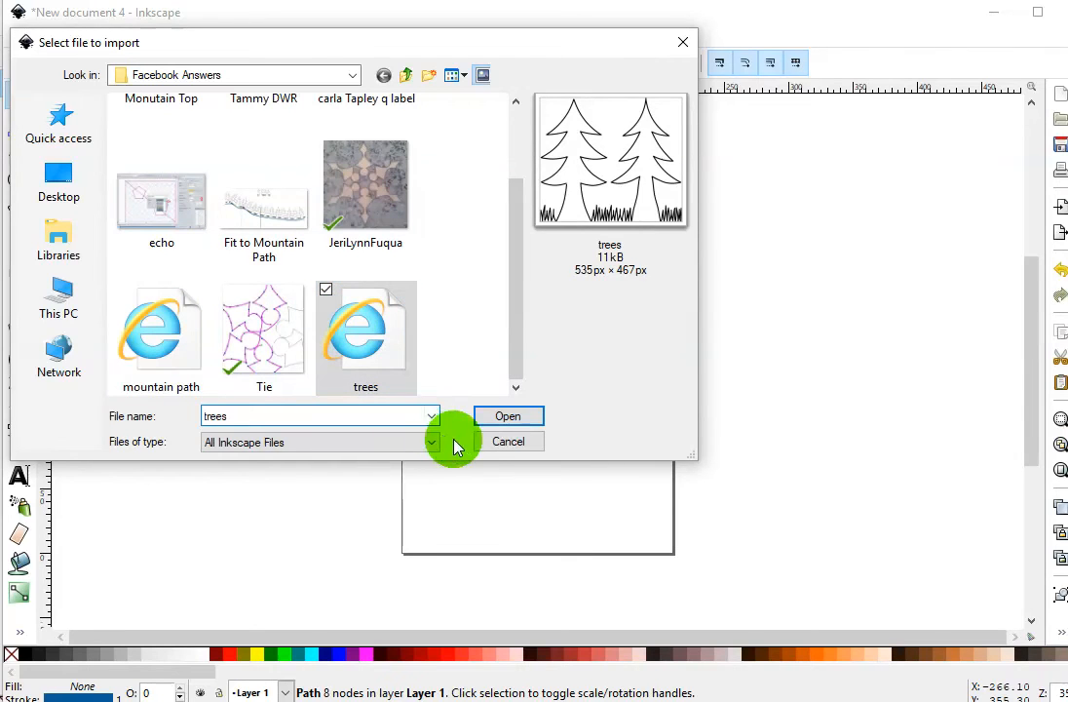
left_click(505, 420)
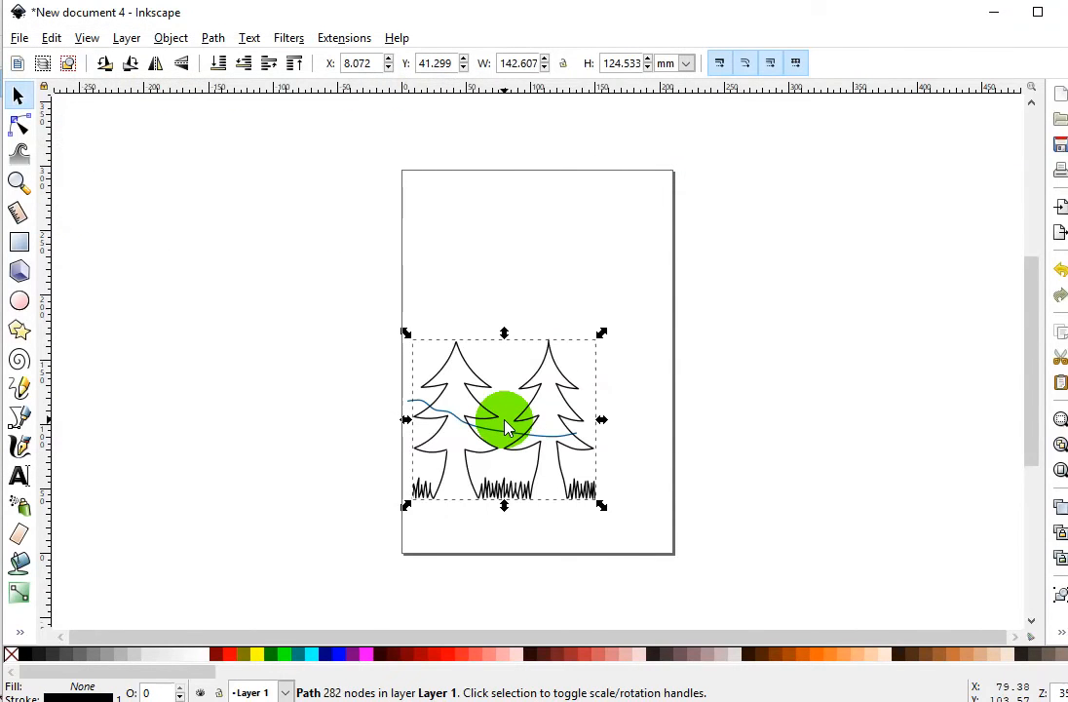
left_click_drag(470, 395, 437, 243)
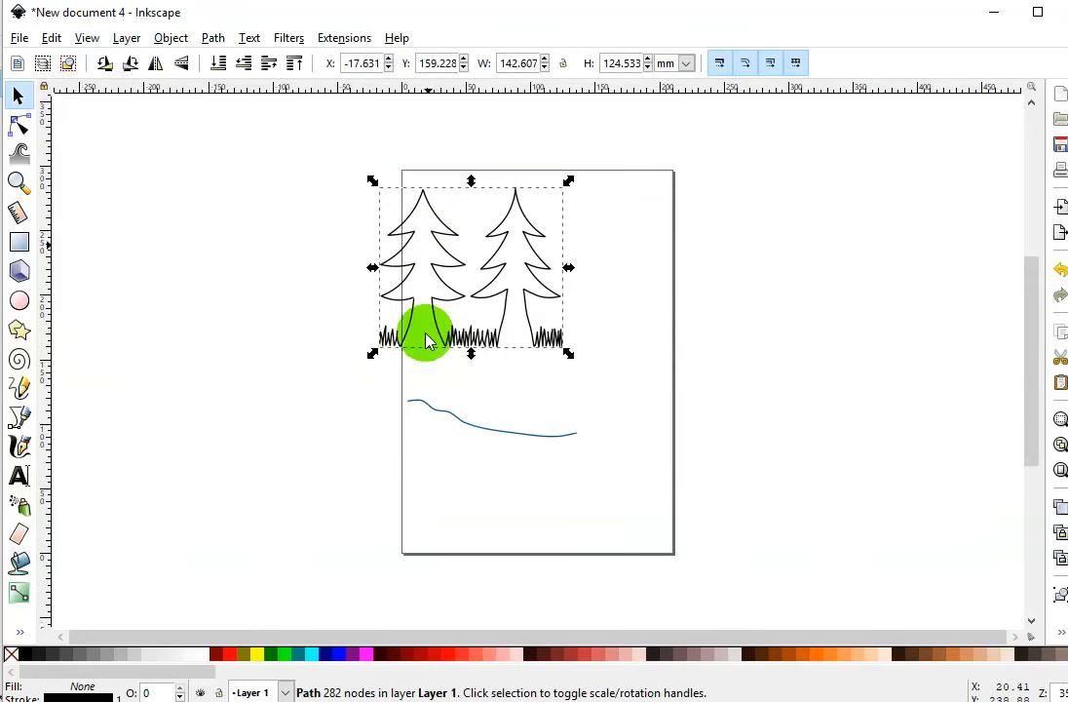
Step: Switch the units to inches, lock the proportions and set the mountain path's width to 30 in
left_click(460, 425)
left_click(454, 417)
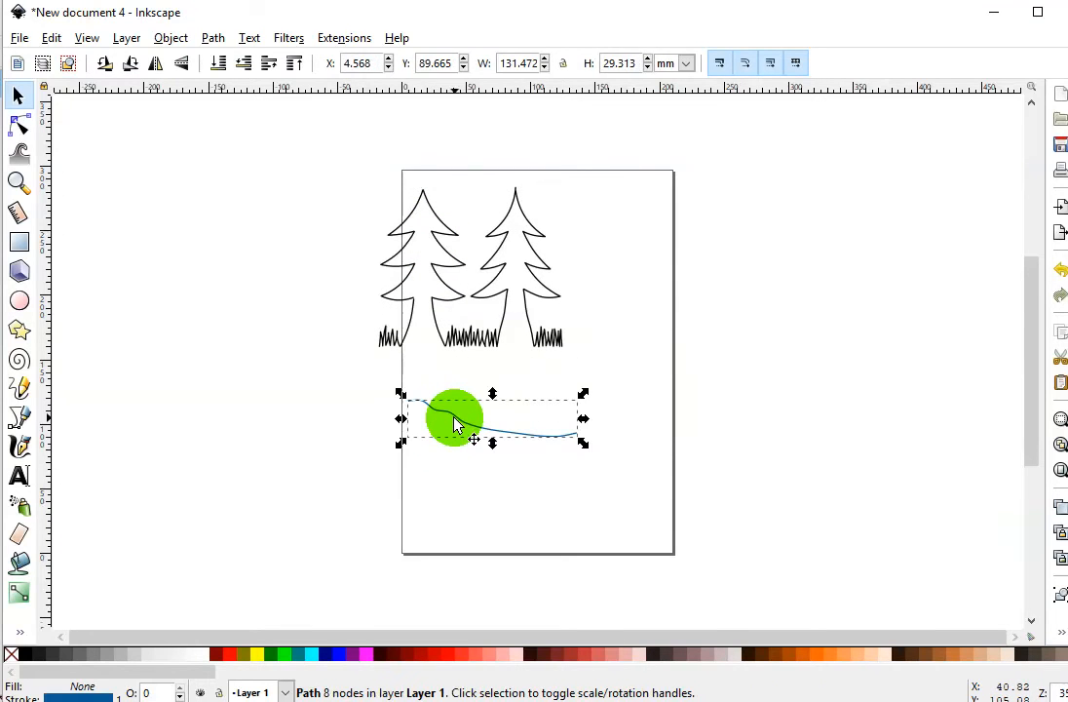
left_click(687, 64)
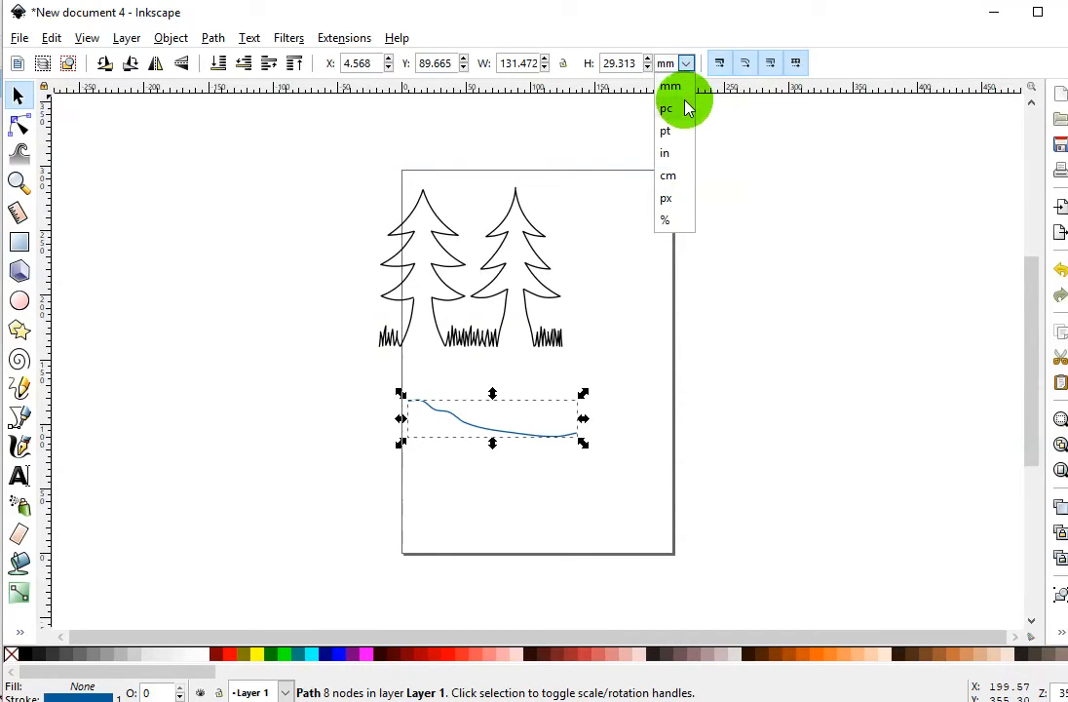
left_click(675, 156)
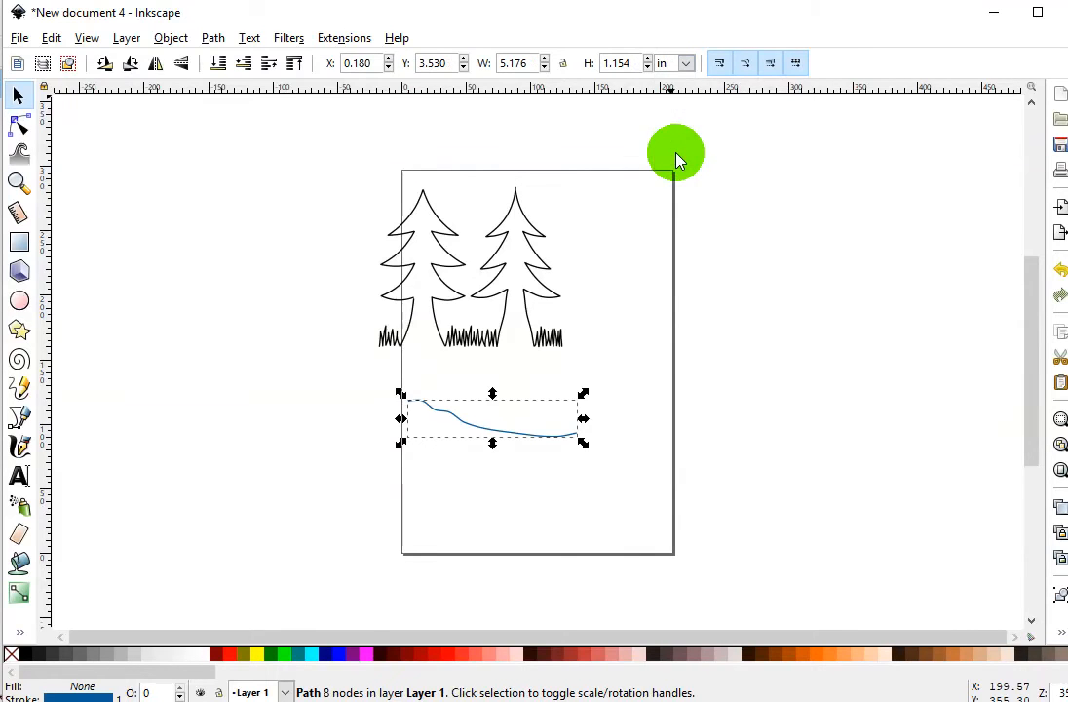
left_click(565, 65)
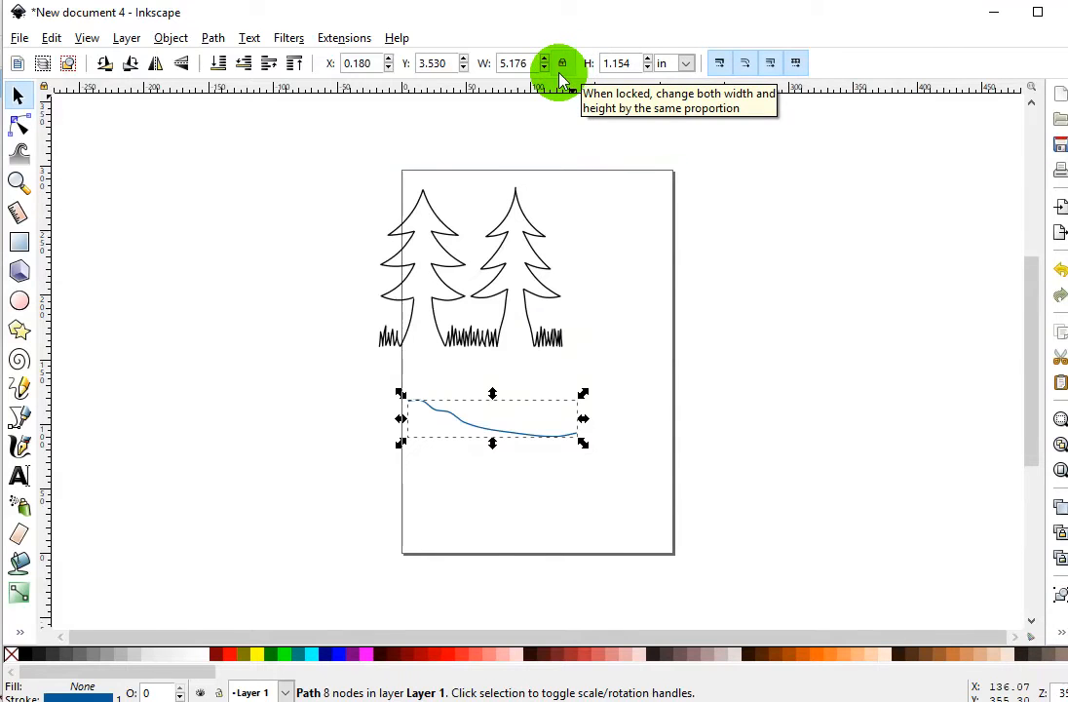
double_click(527, 66)
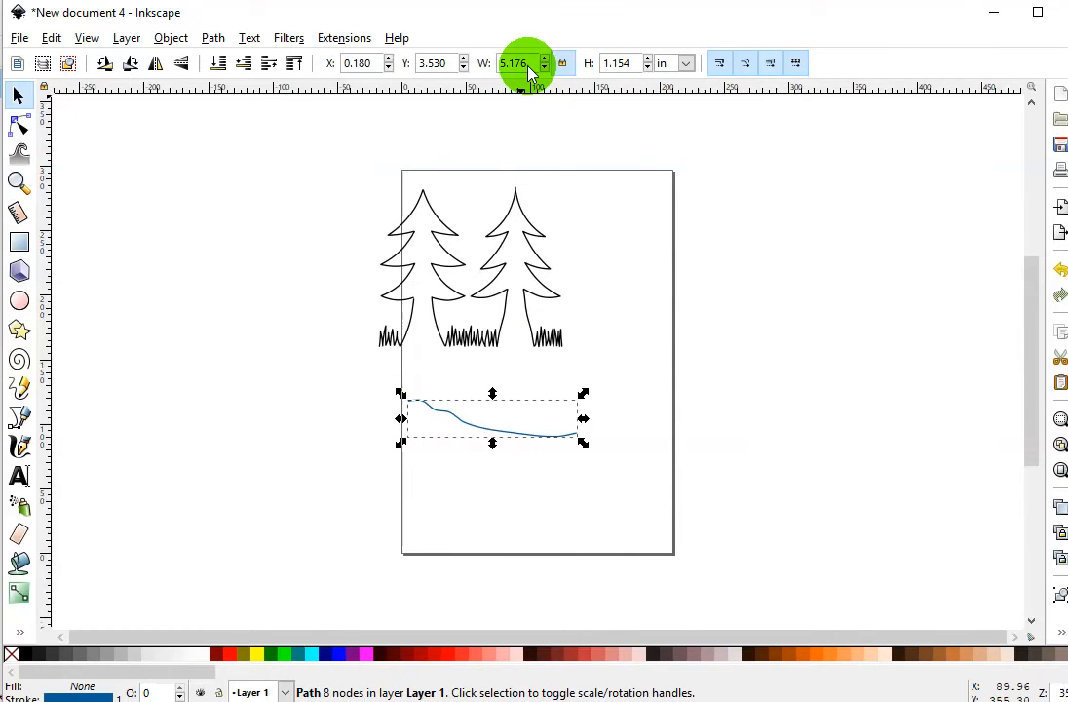
left_click(529, 70)
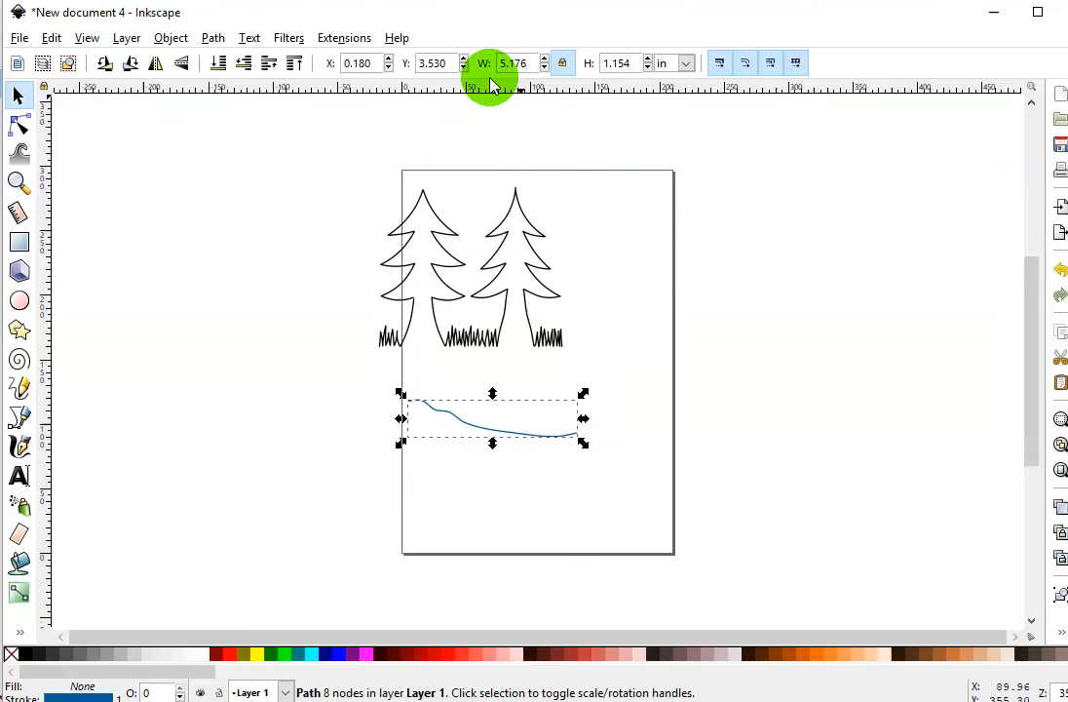
left_click_drag(532, 70, 488, 72)
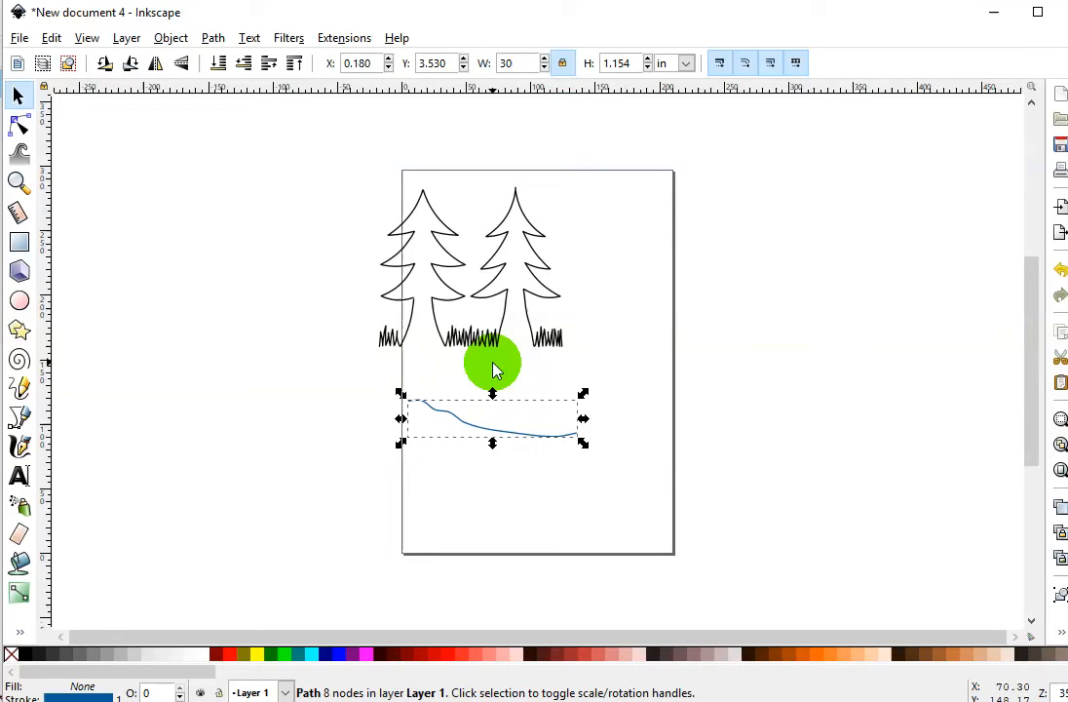
key("Return")
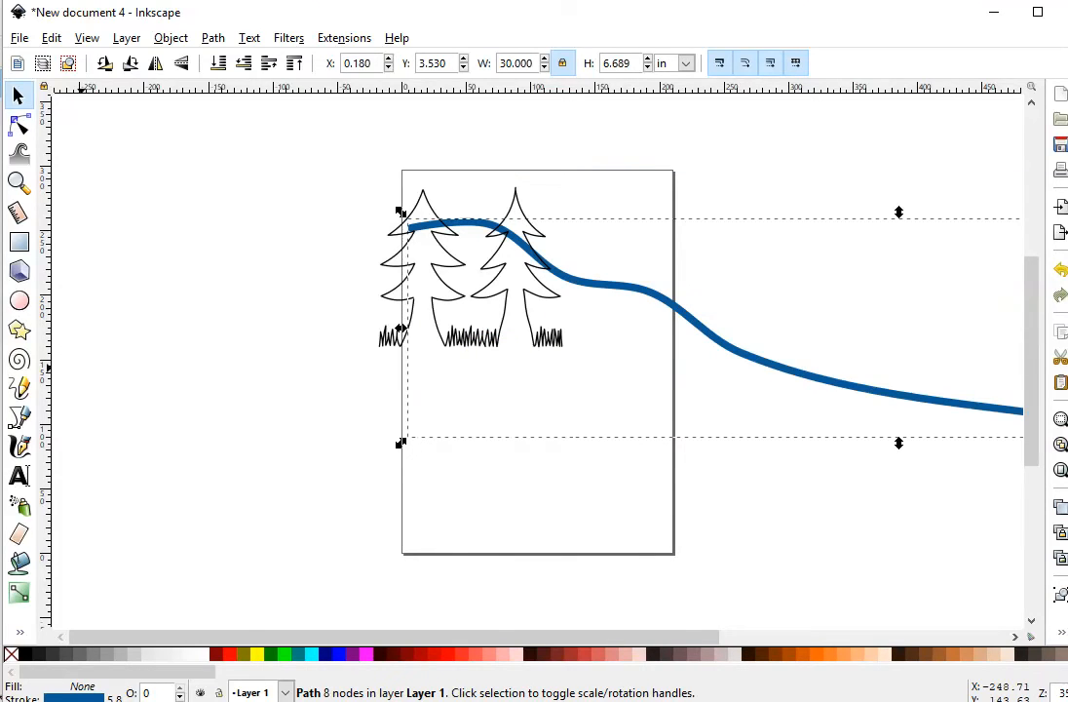
left_click(20, 39)
left_click(21, 41)
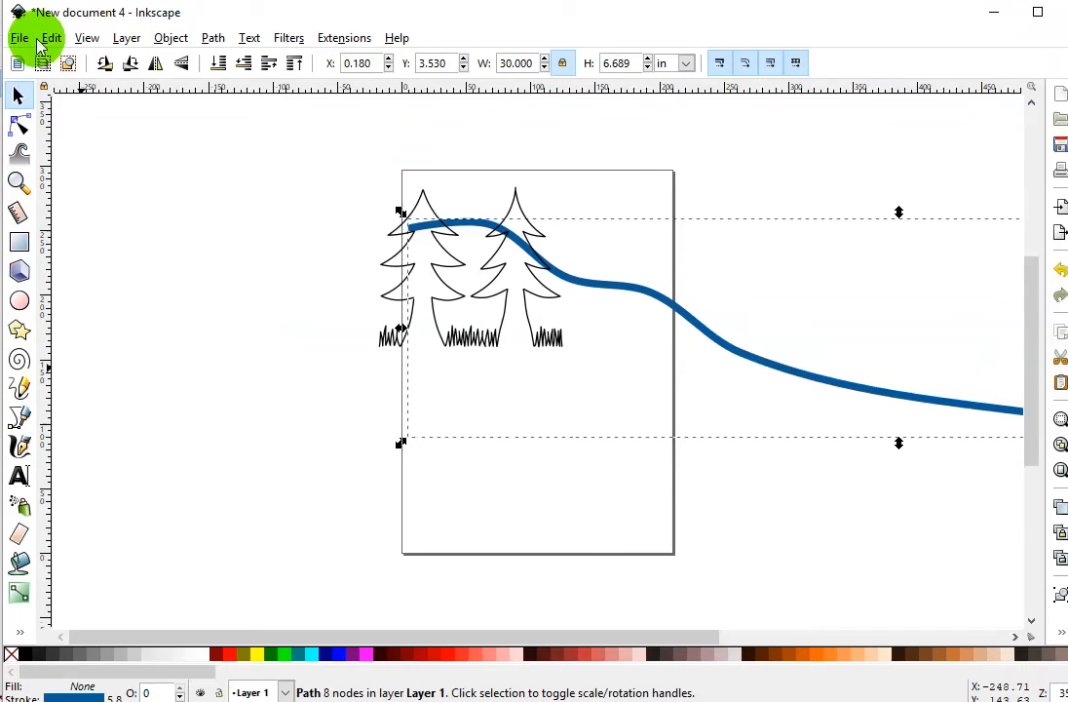
left_click(20, 39)
left_click(19, 39)
left_click(53, 39)
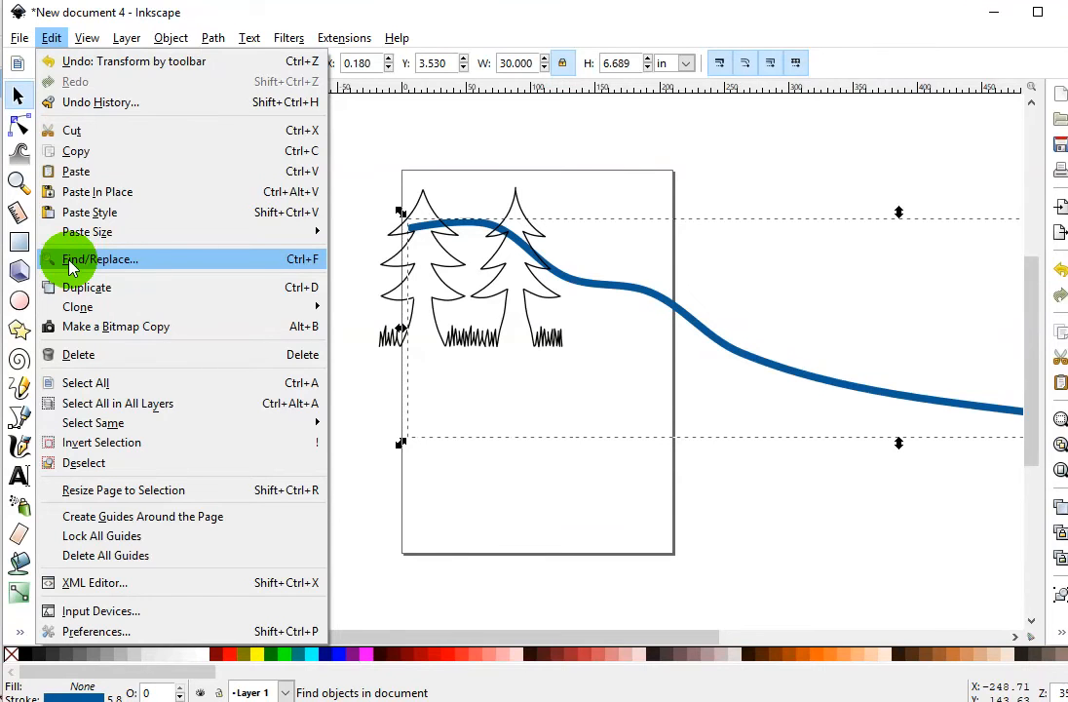
left_click(78, 383)
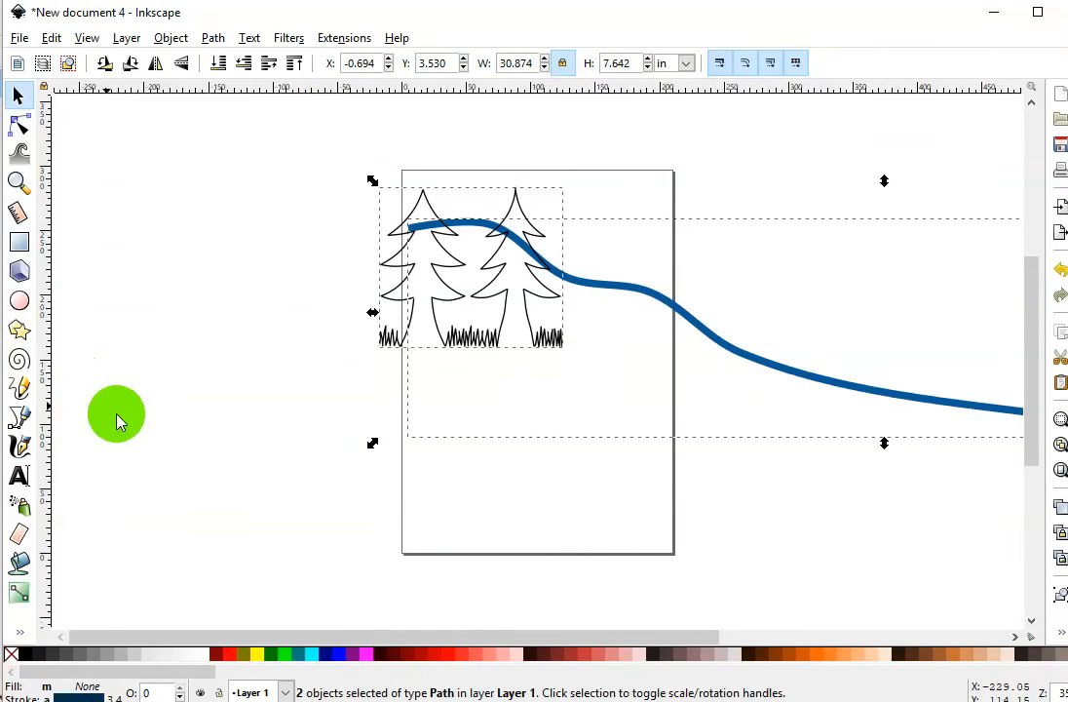
left_click(148, 295)
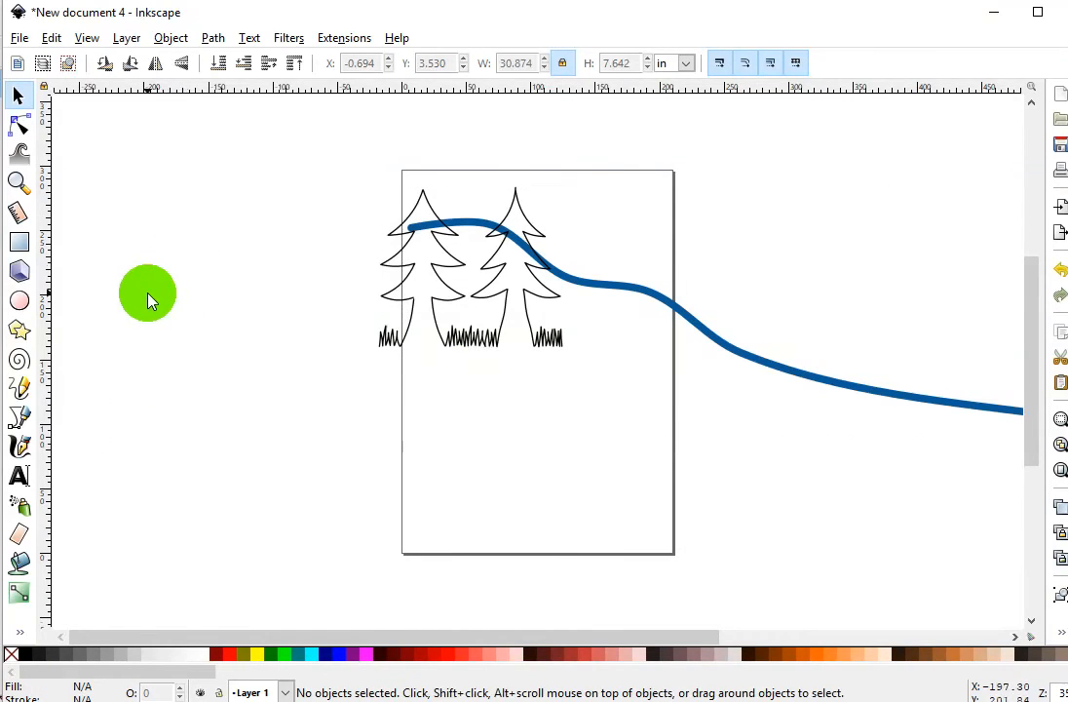
Step: Raise the trees to the top of the stacking order and select them together with the mountain path
left_click(492, 331)
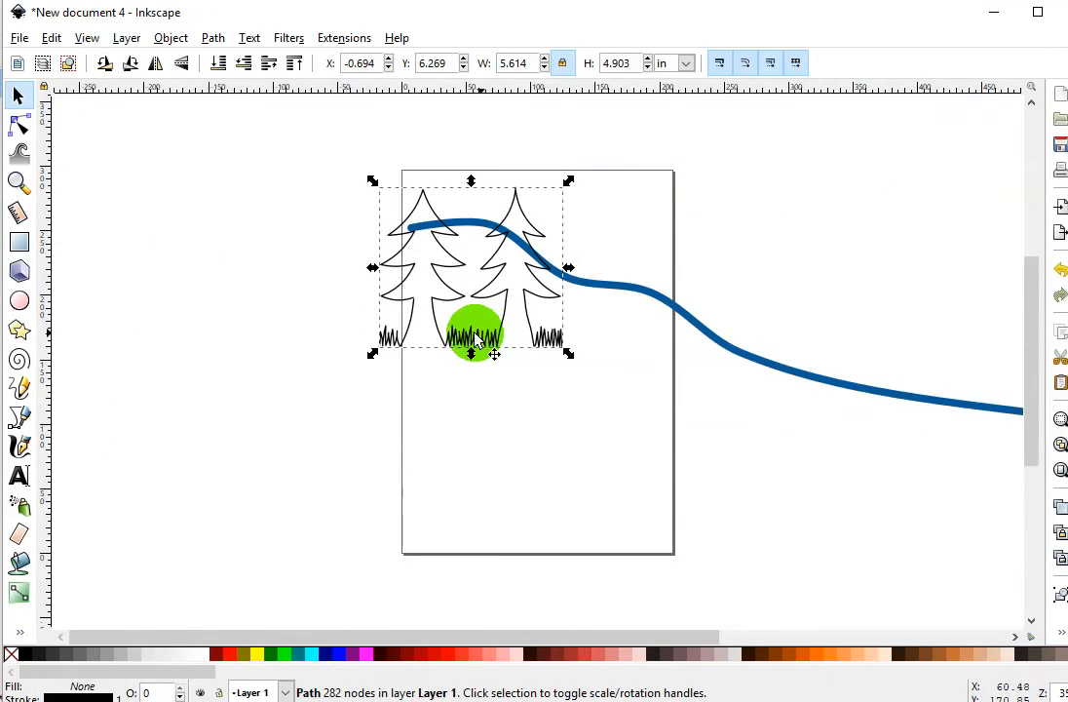
left_click(296, 69)
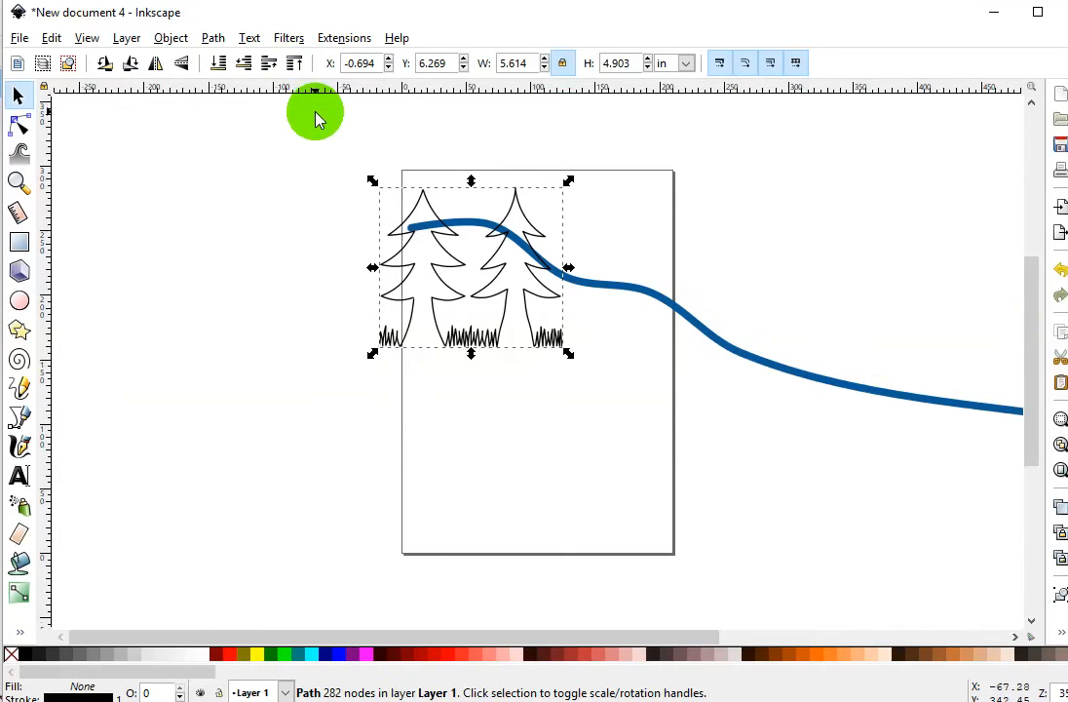
left_click(19, 40)
mouse_move(51, 37)
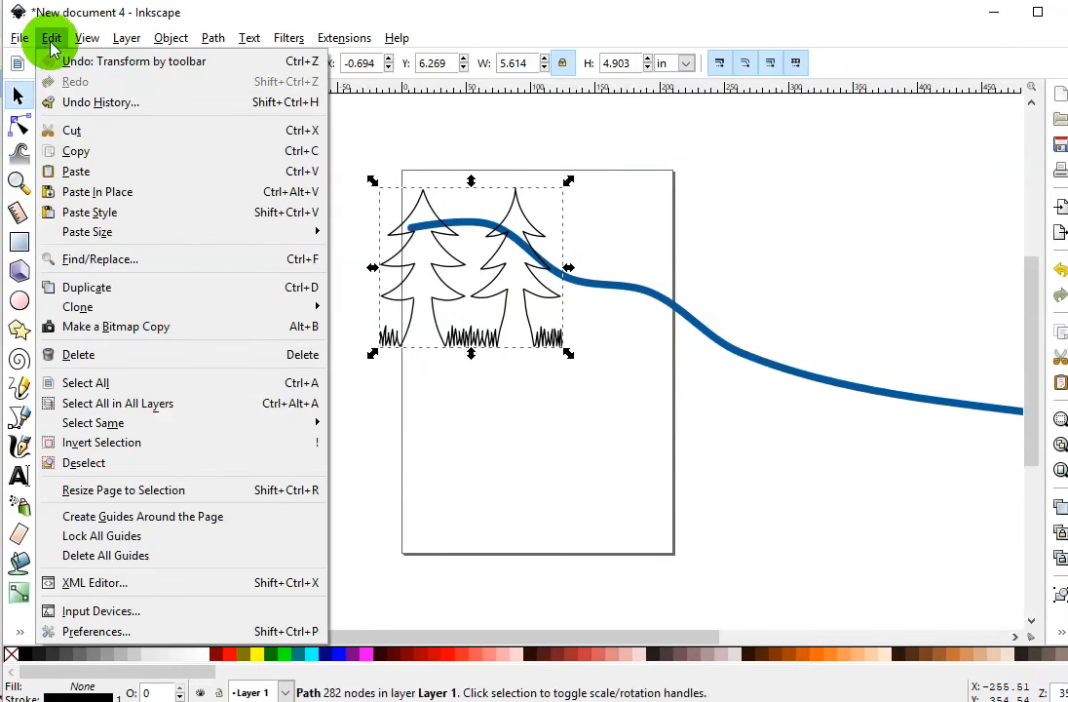
left_click(118, 392)
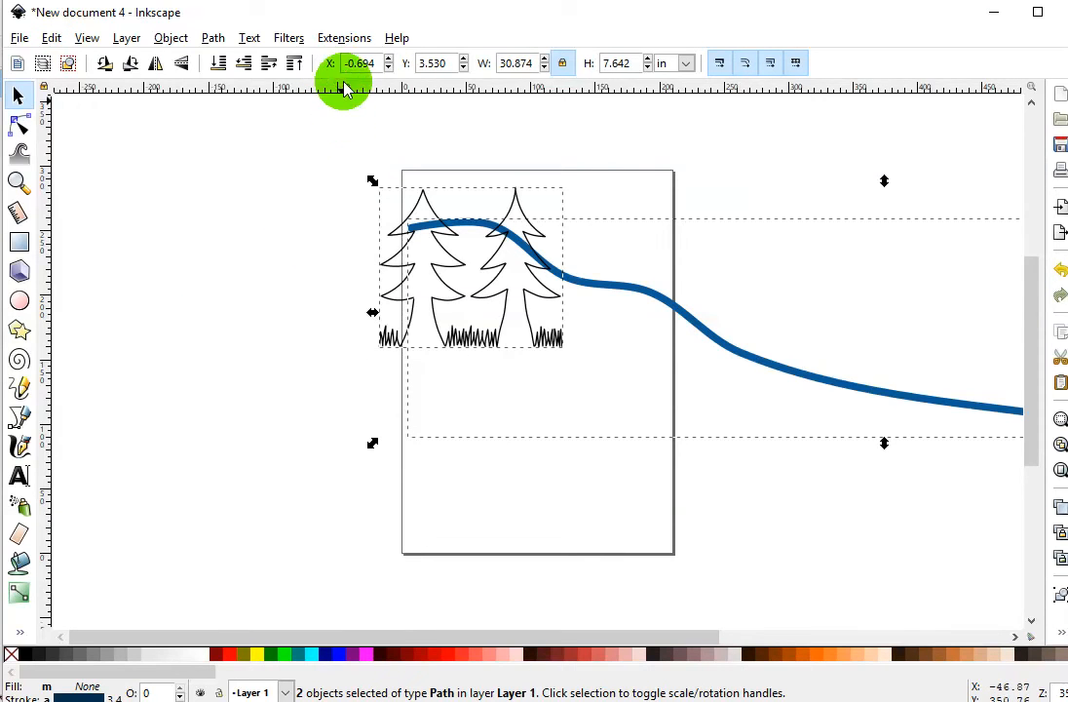
Step: Apply the Pattern along Path extension with Repeated, stretched copies, Snake deformation, zero spacing and offsets, and pattern duplication enabled
left_click(344, 39)
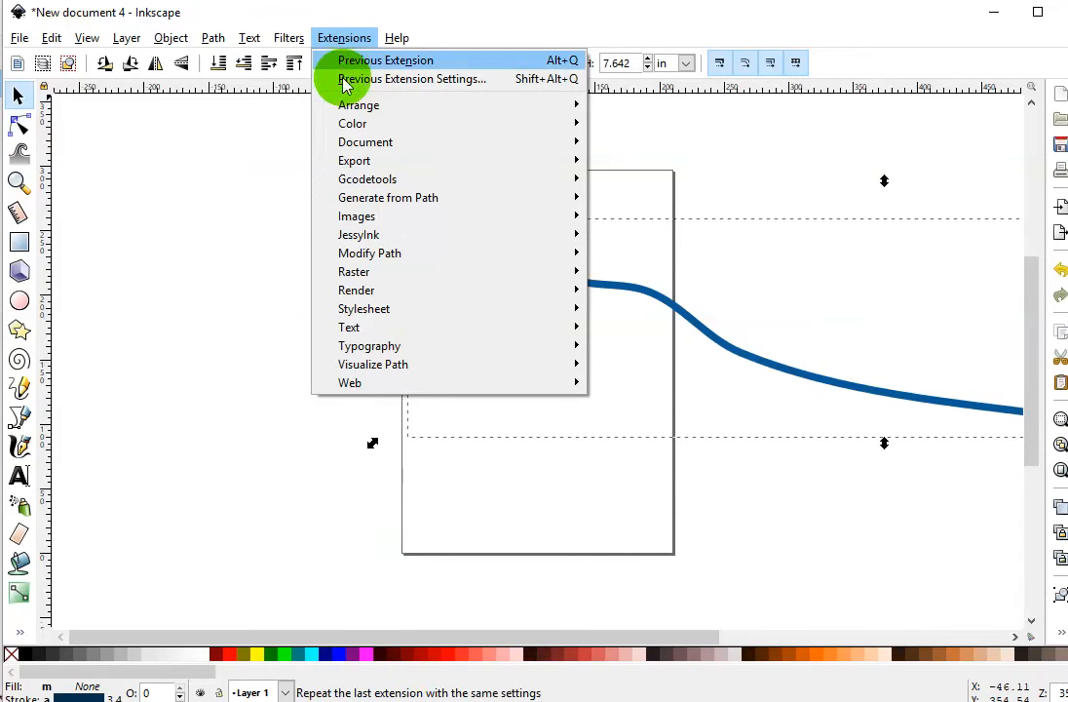
mouse_move(363, 200)
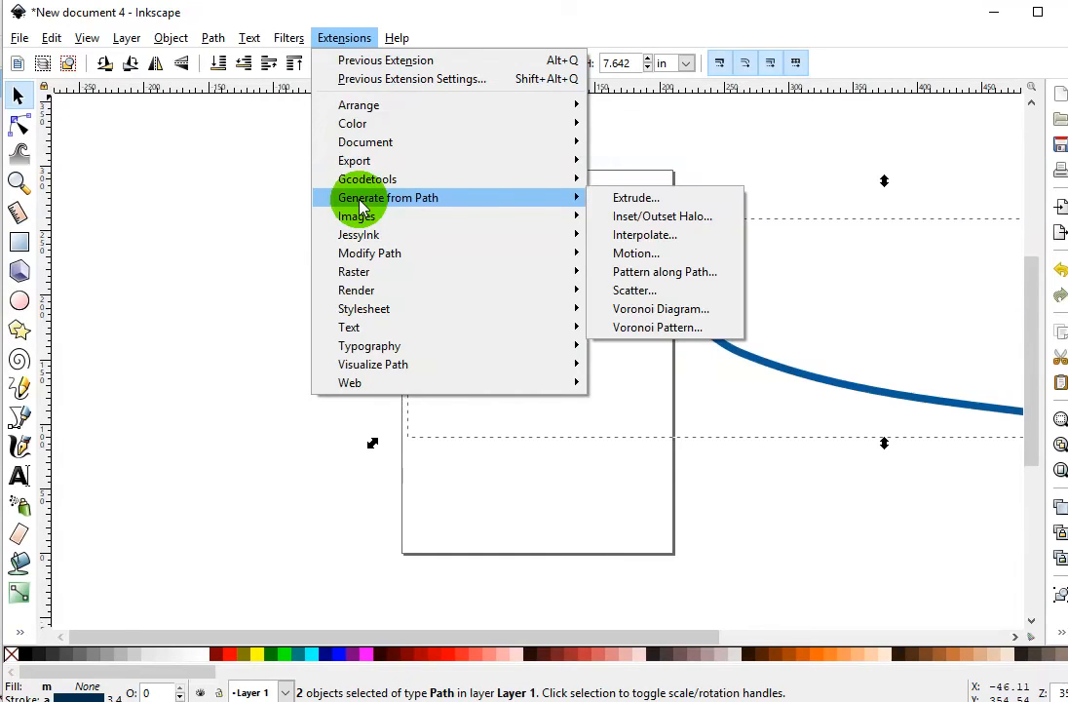
left_click(631, 273)
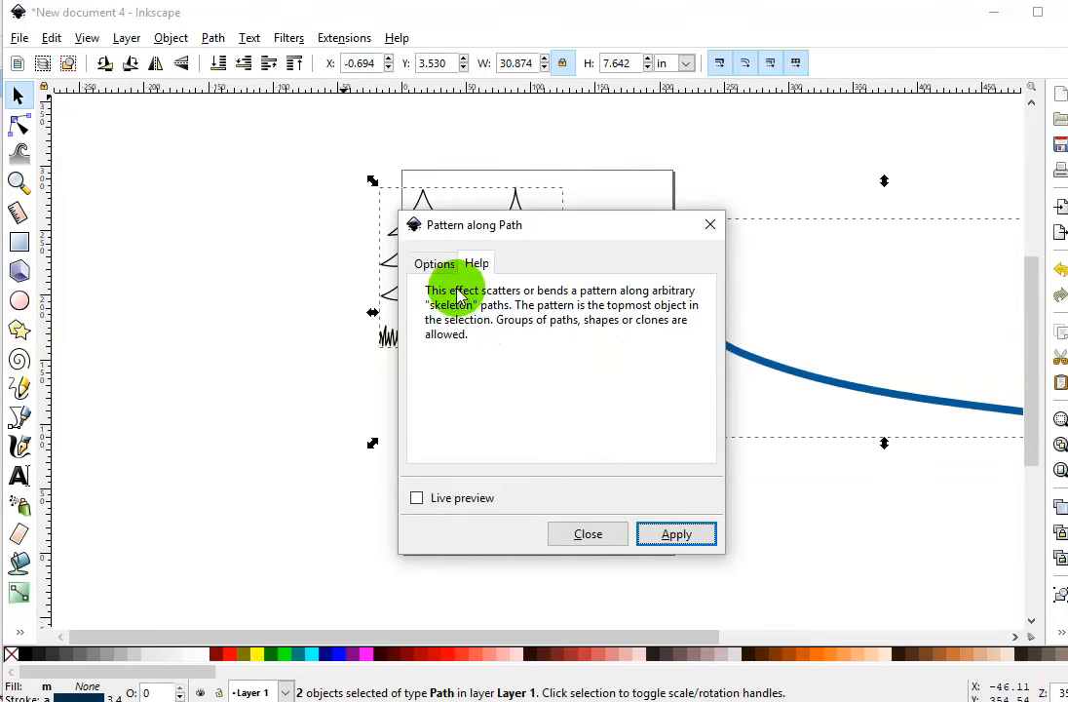
left_click(436, 265)
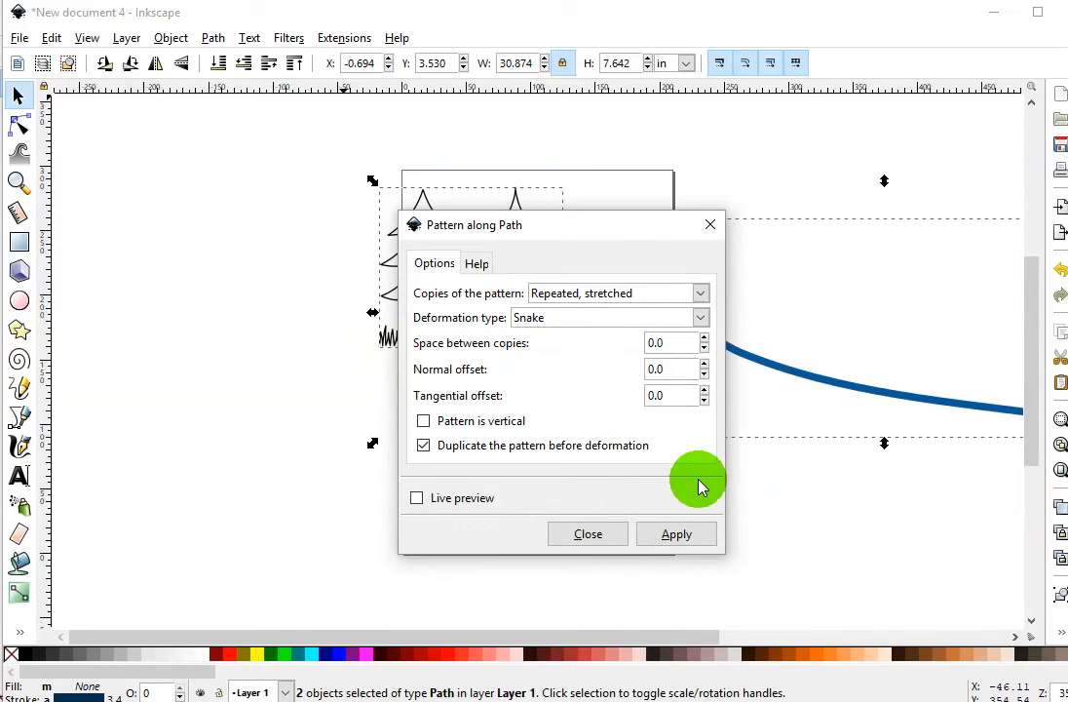
left_click(675, 535)
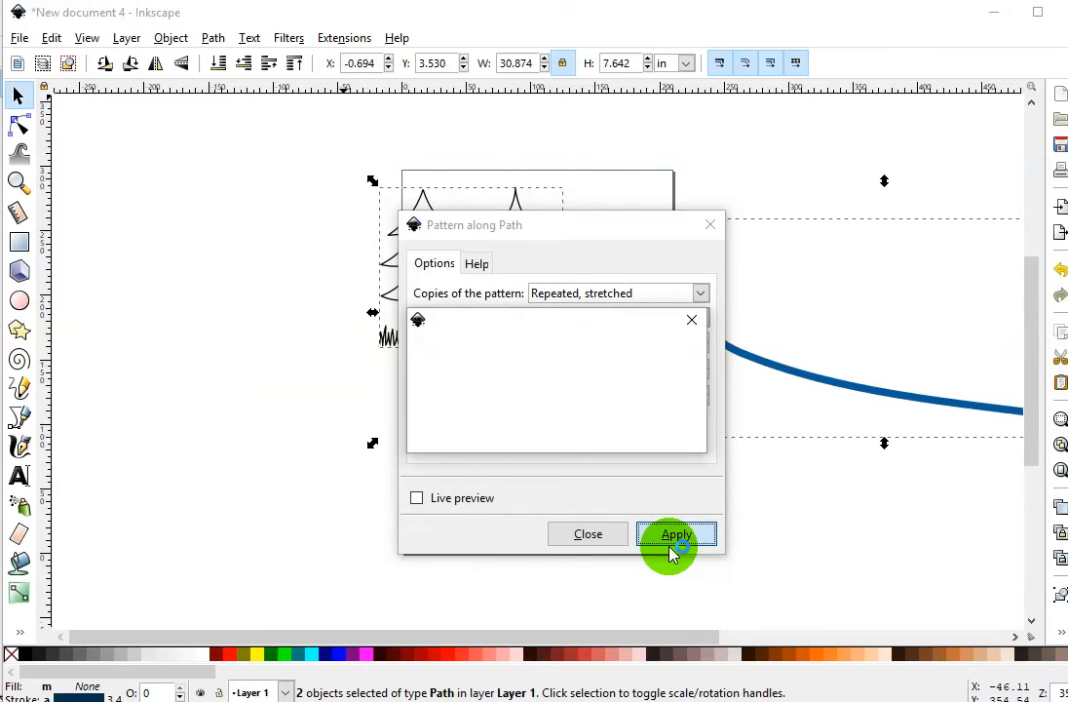
left_click(327, 515)
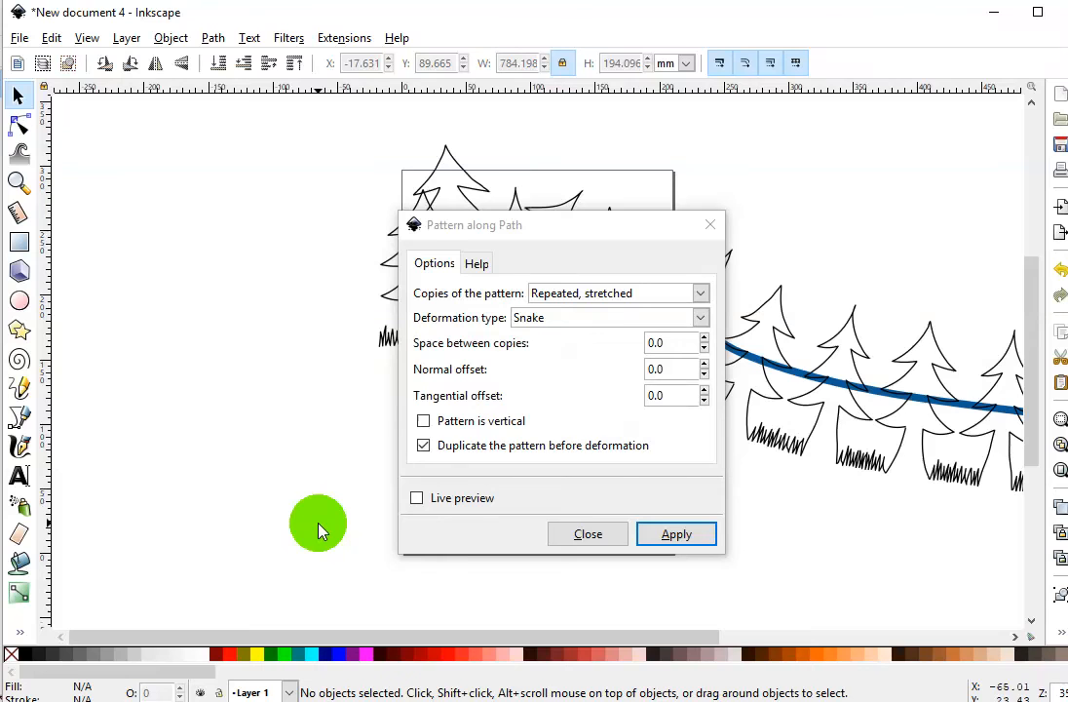
mouse_move(10, 682)
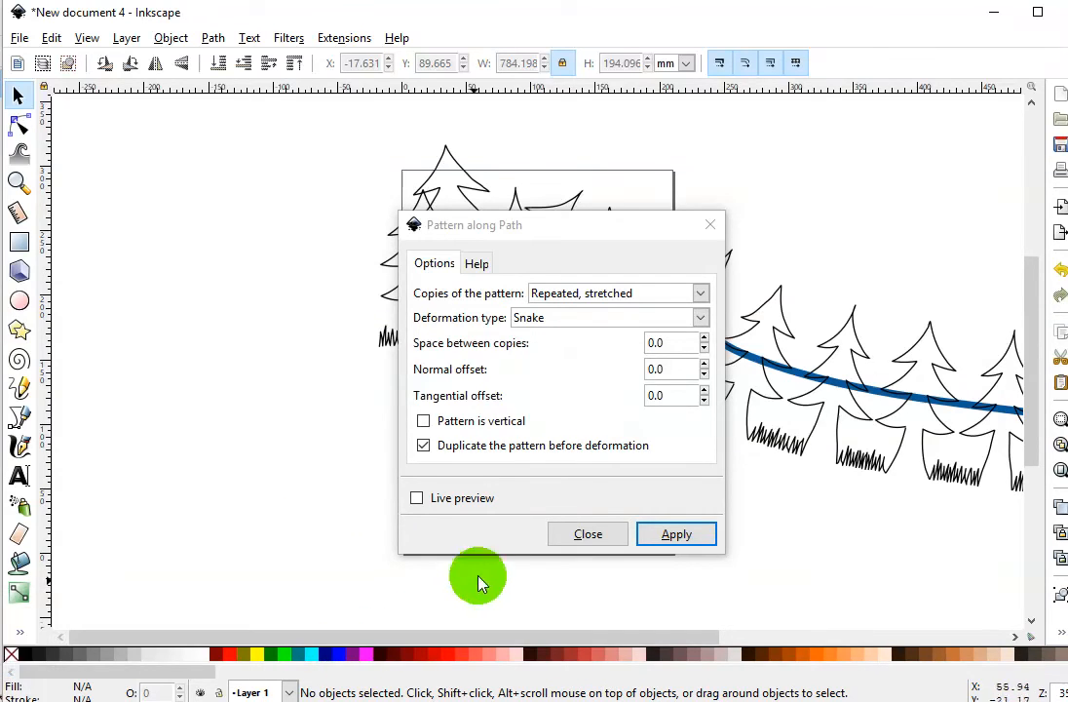
left_click(588, 534)
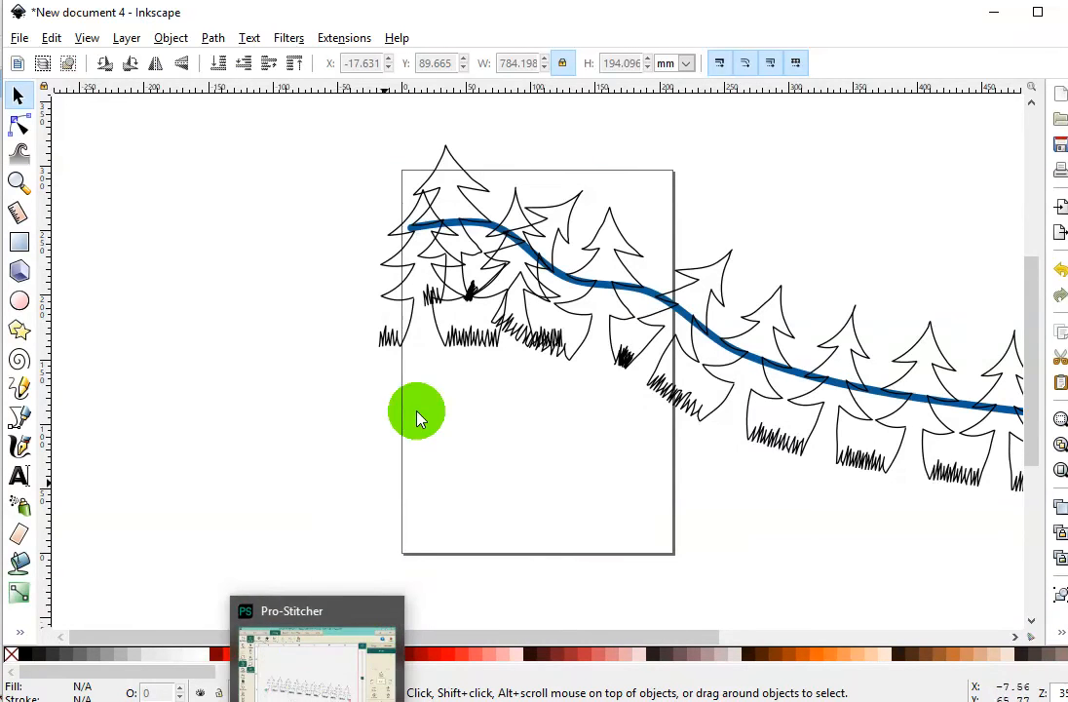
Step: Move the original pair of trees clear of the tree row and cut it from the drawing
left_click_drag(417, 344, 181, 390)
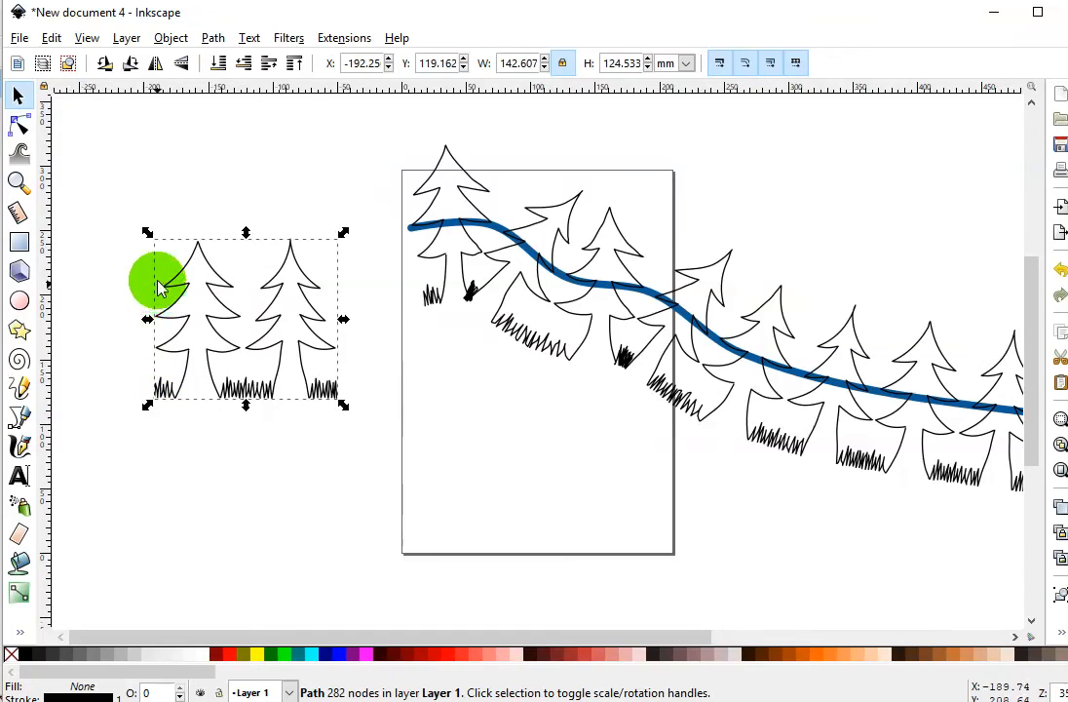
left_click(1060, 360)
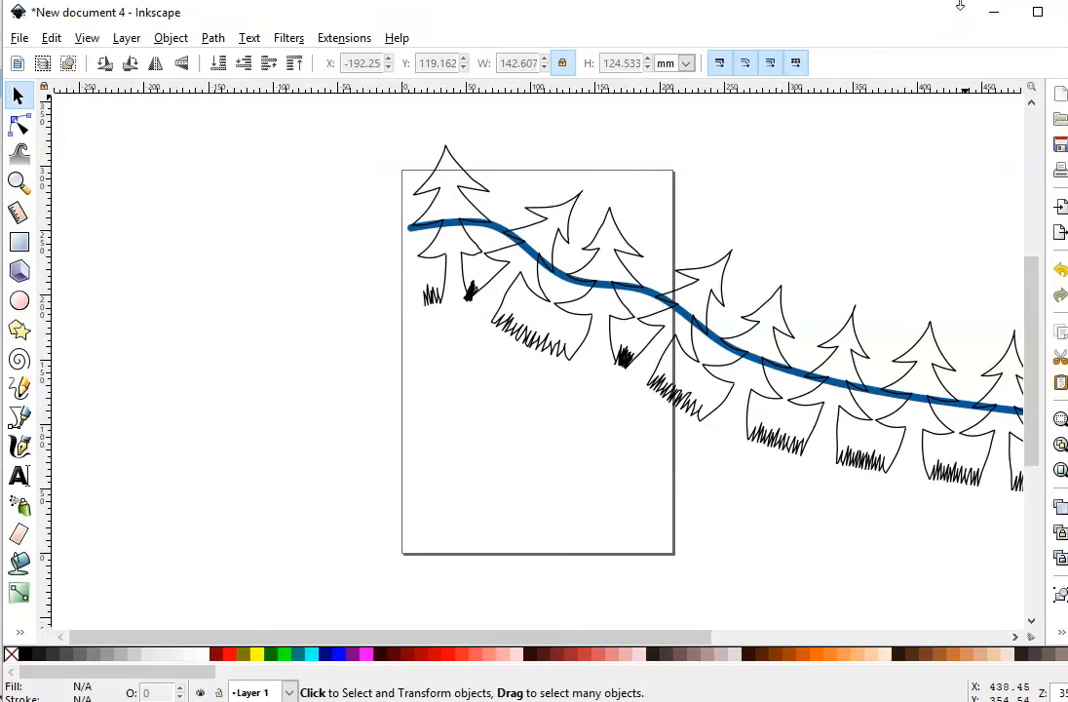
key("4")
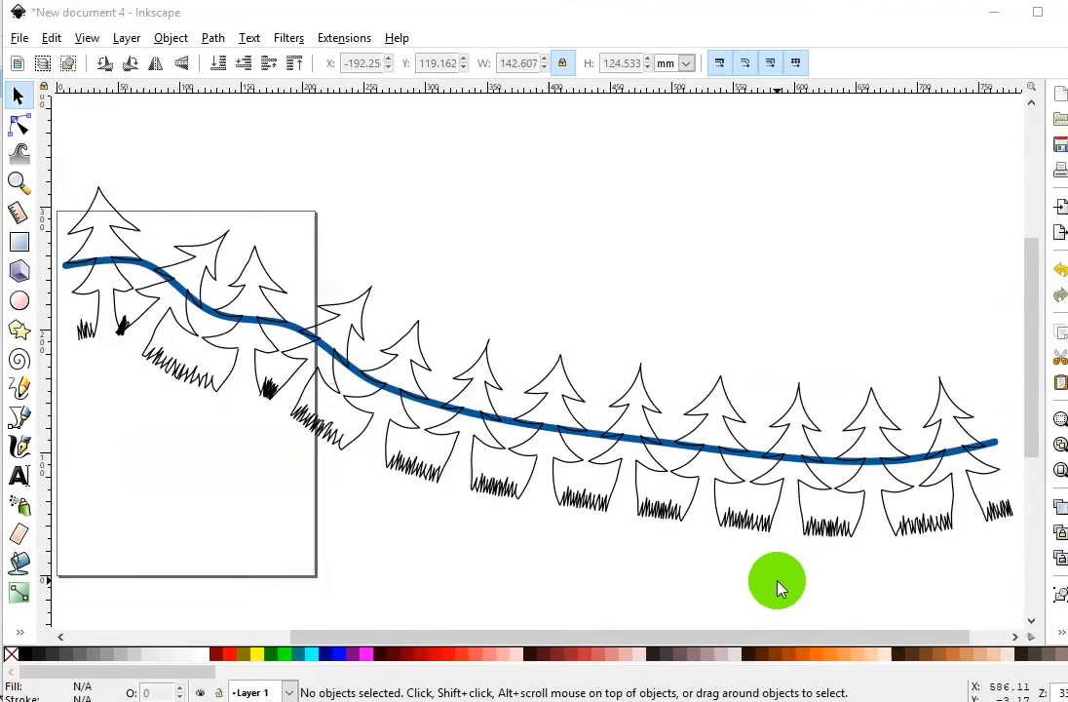
left_click(805, 534)
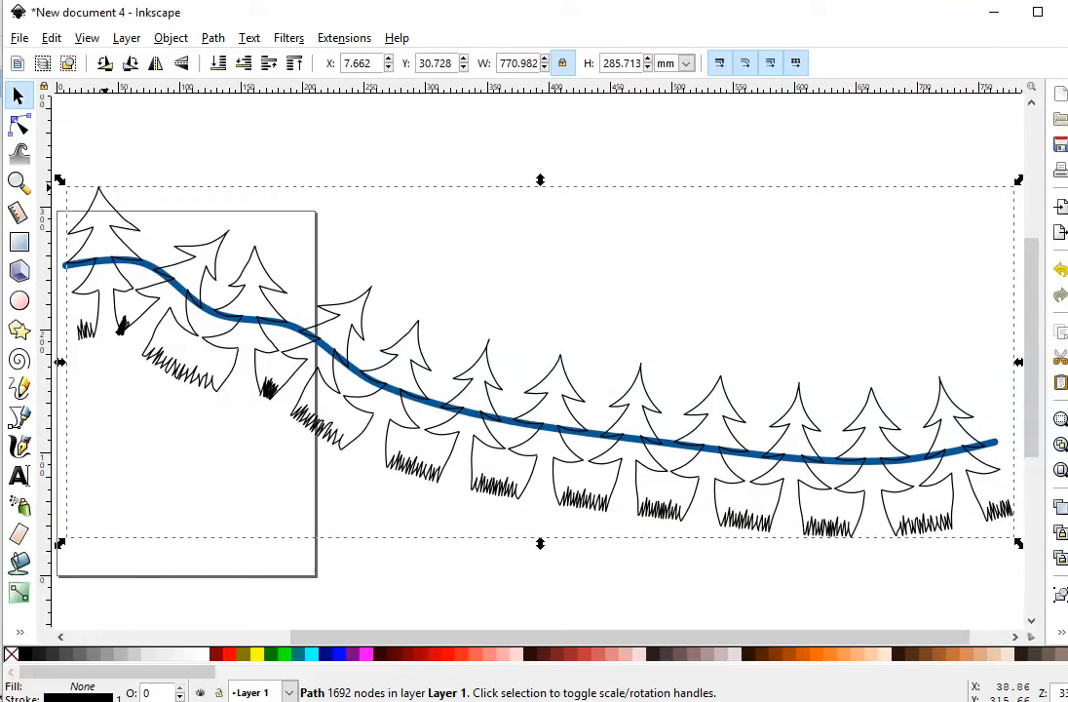
left_click(18, 37)
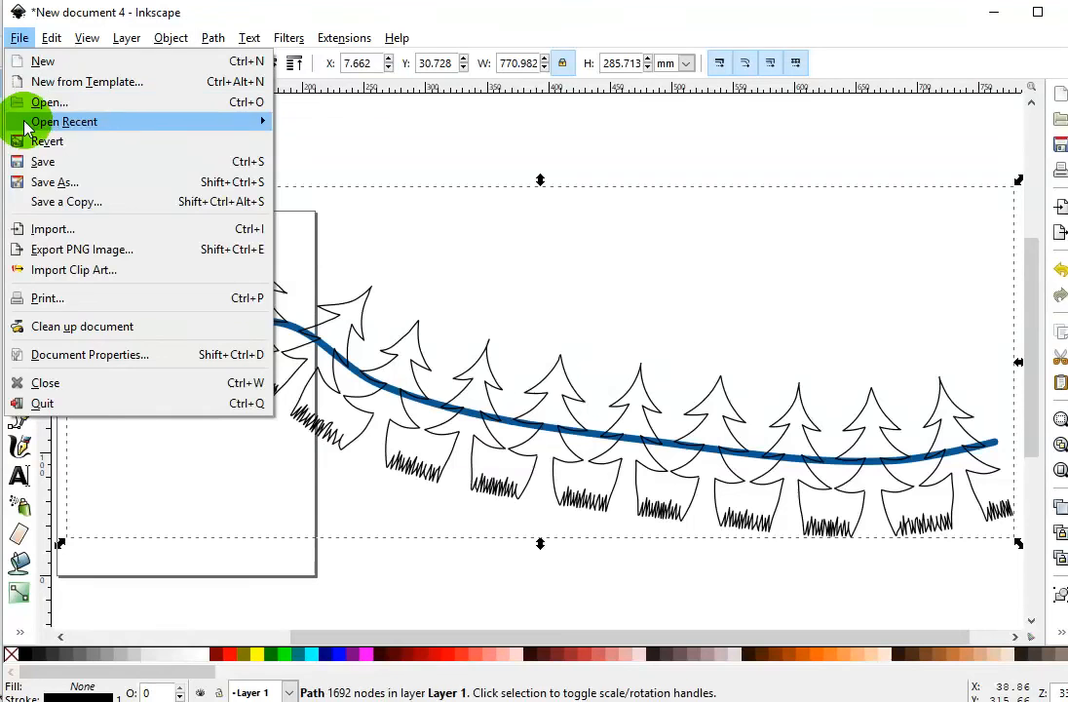
left_click(48, 182)
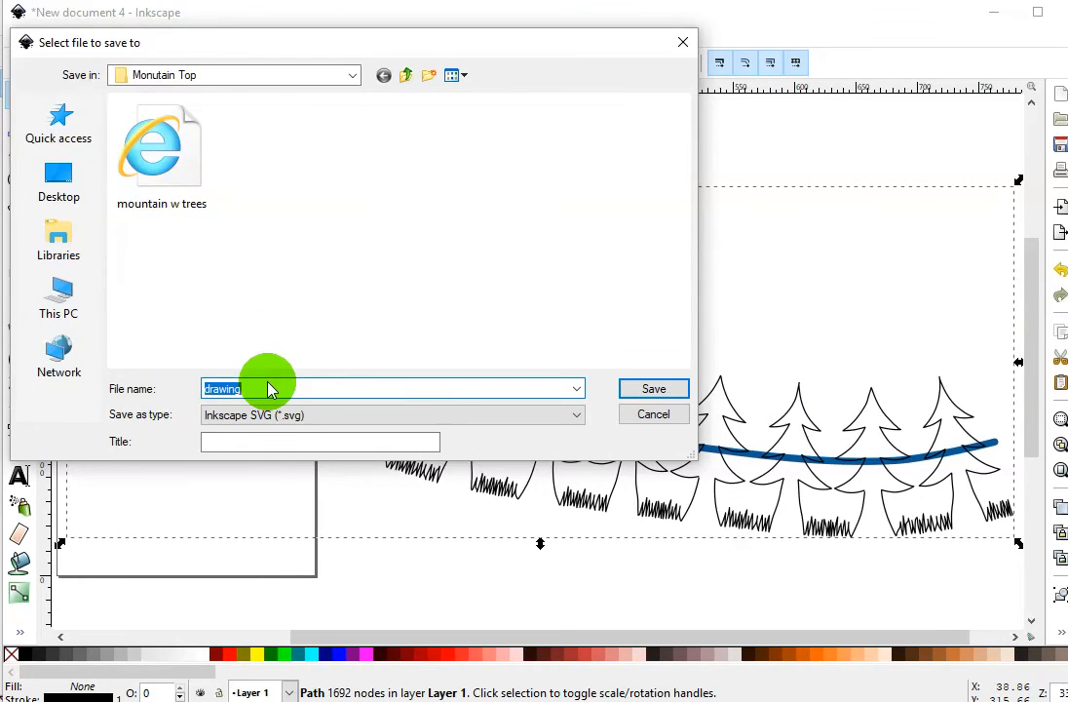
left_click(168, 195)
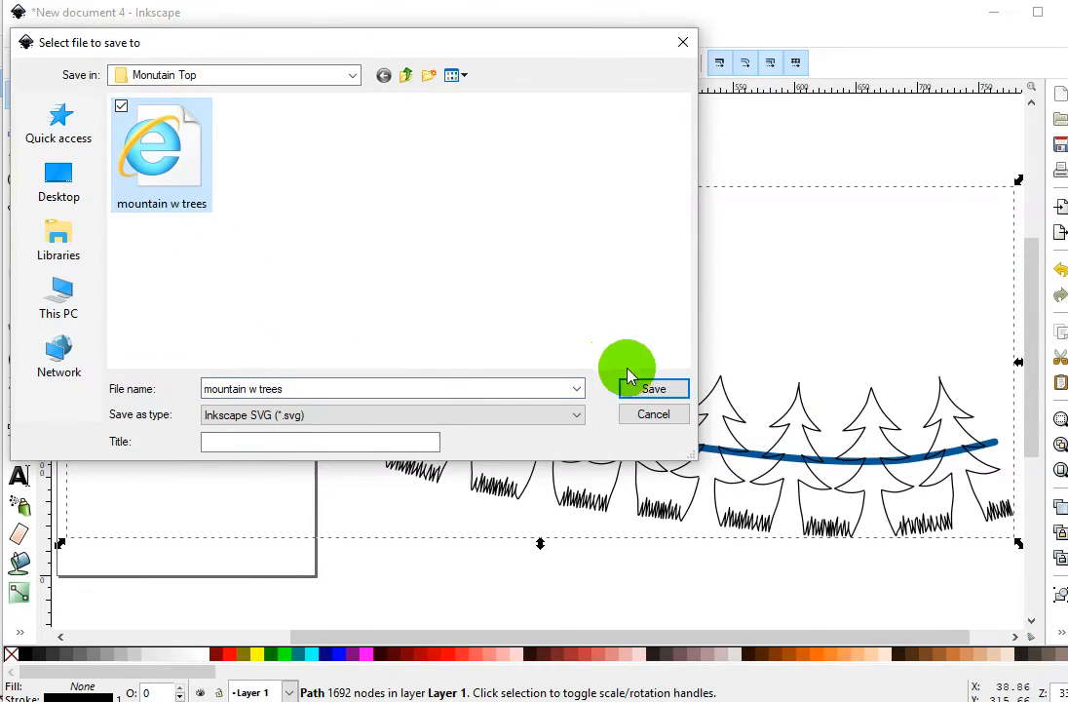
left_click(641, 417)
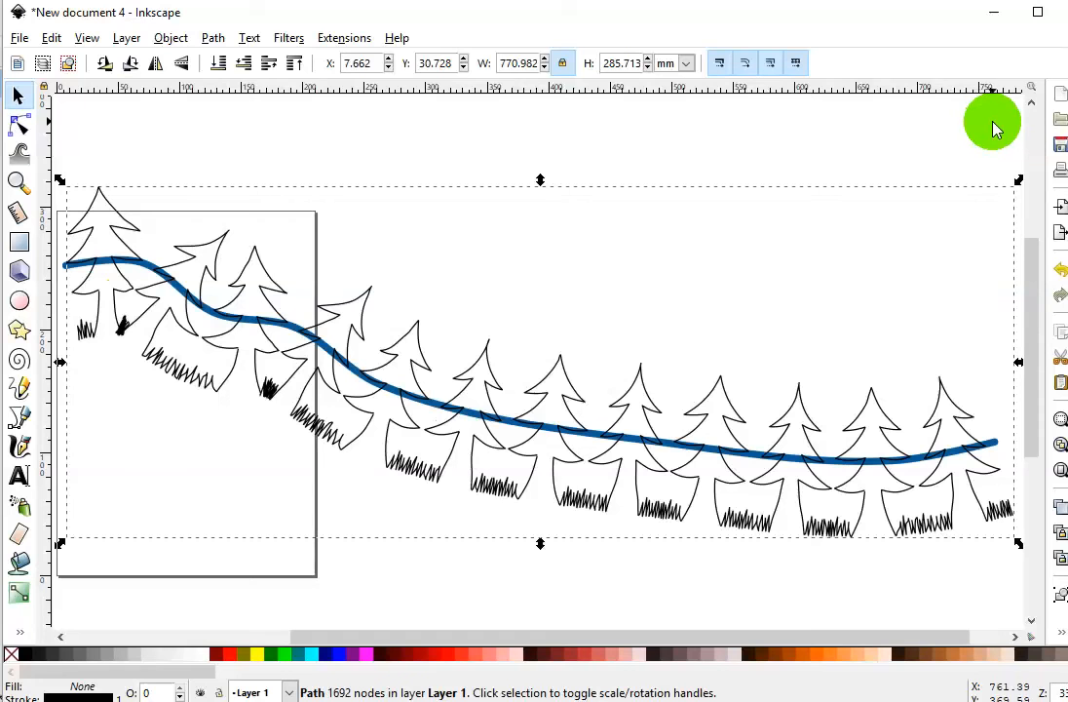
Step: Switch to Art and Stitch and import the "mountain w trees" vector artwork into the empty design
left_click(993, 11)
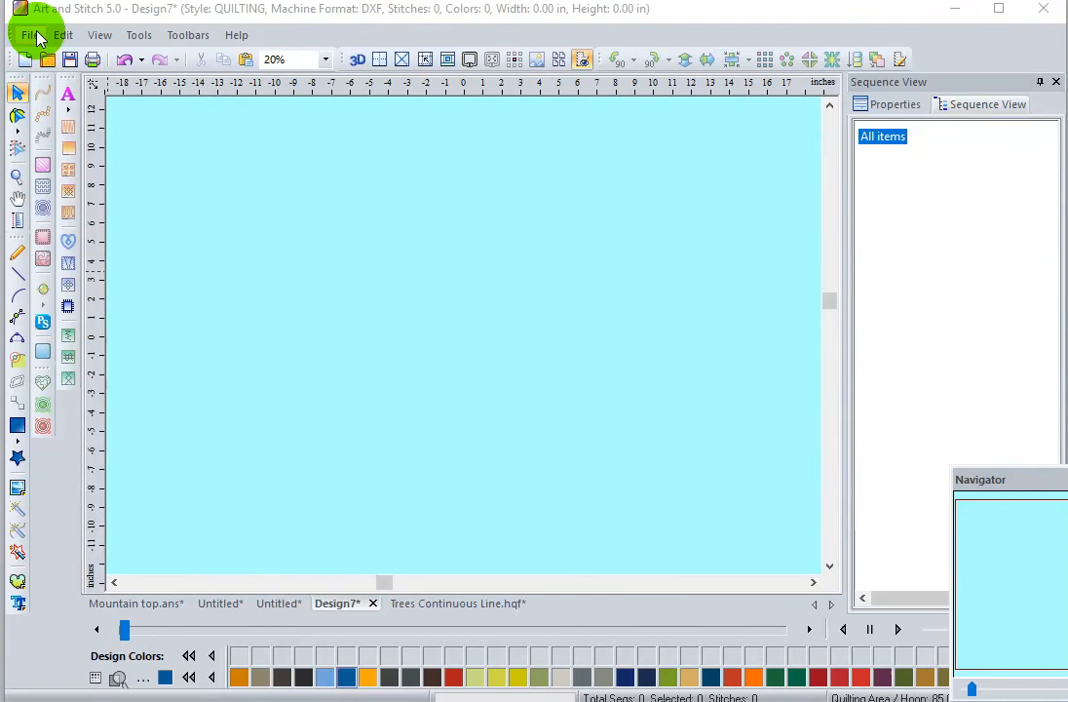
left_click(31, 36)
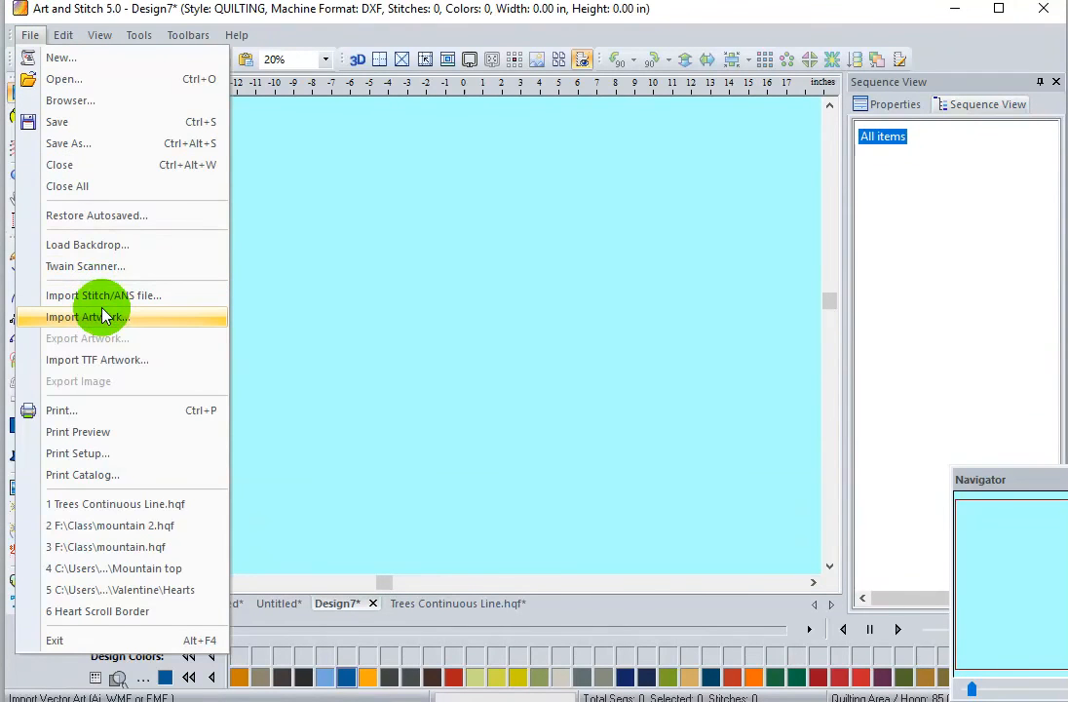
left_click(107, 322)
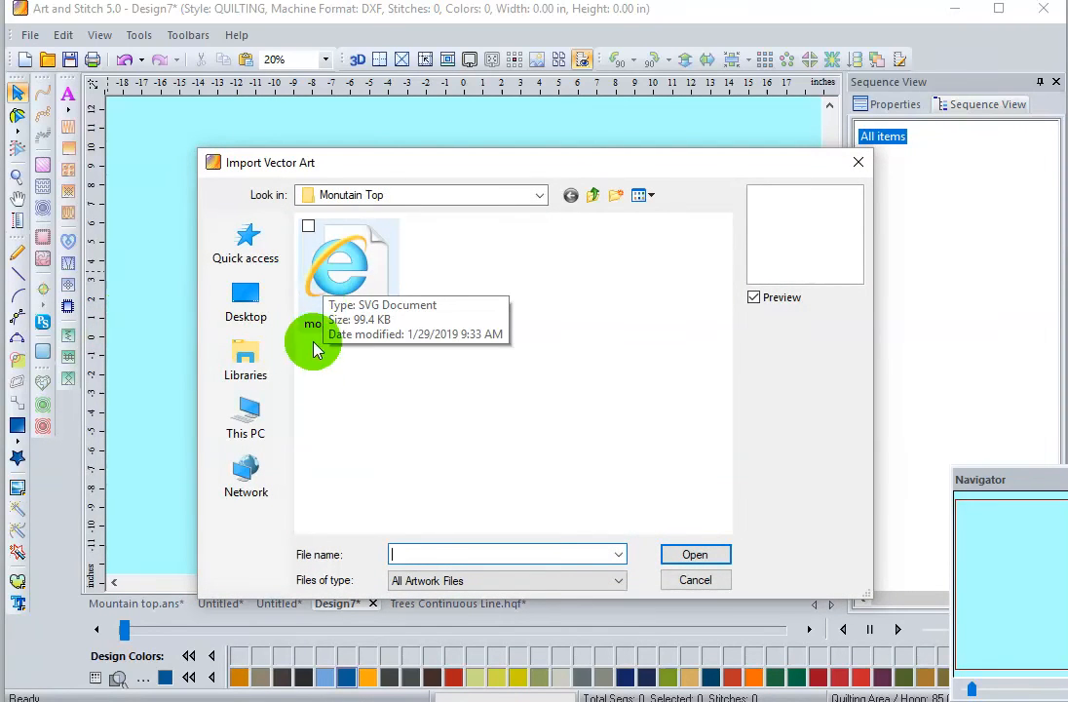
left_click(325, 305)
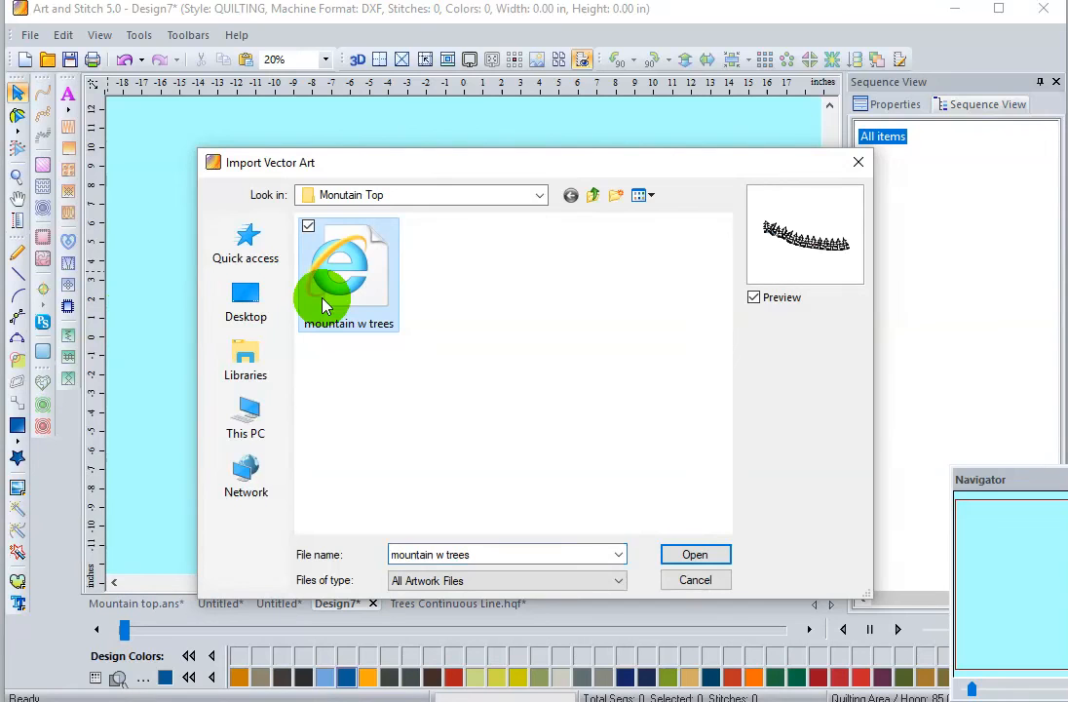
left_click(695, 558)
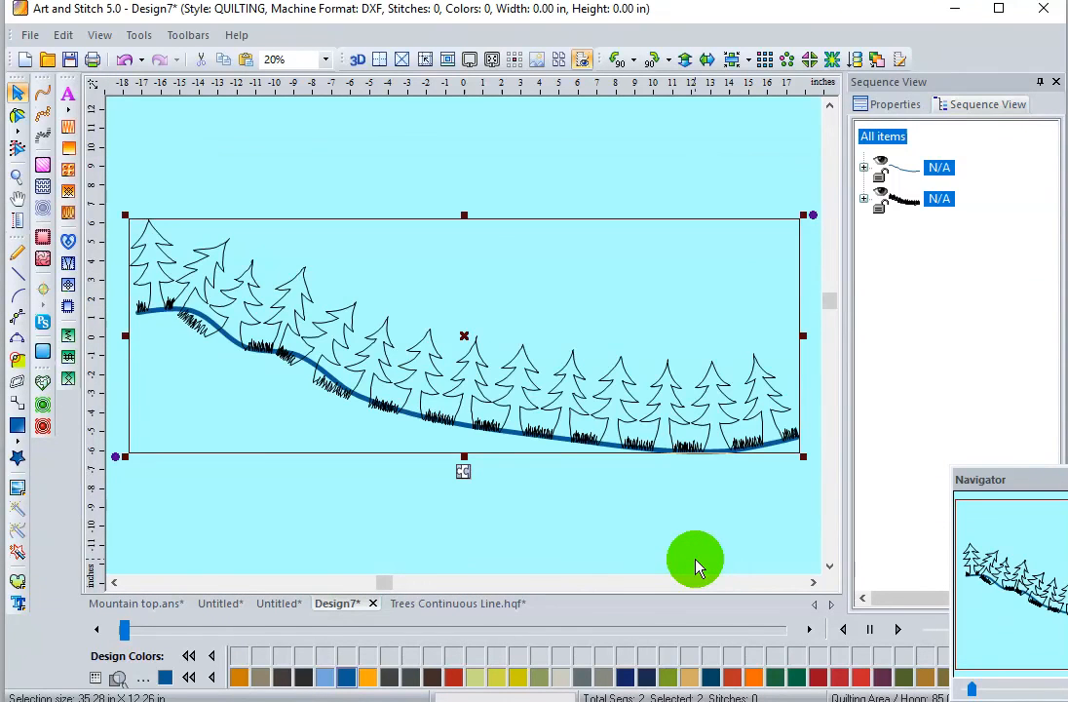
Step: Select only the blue mountain line in the imported artwork and cut it from the design
left_click(613, 531)
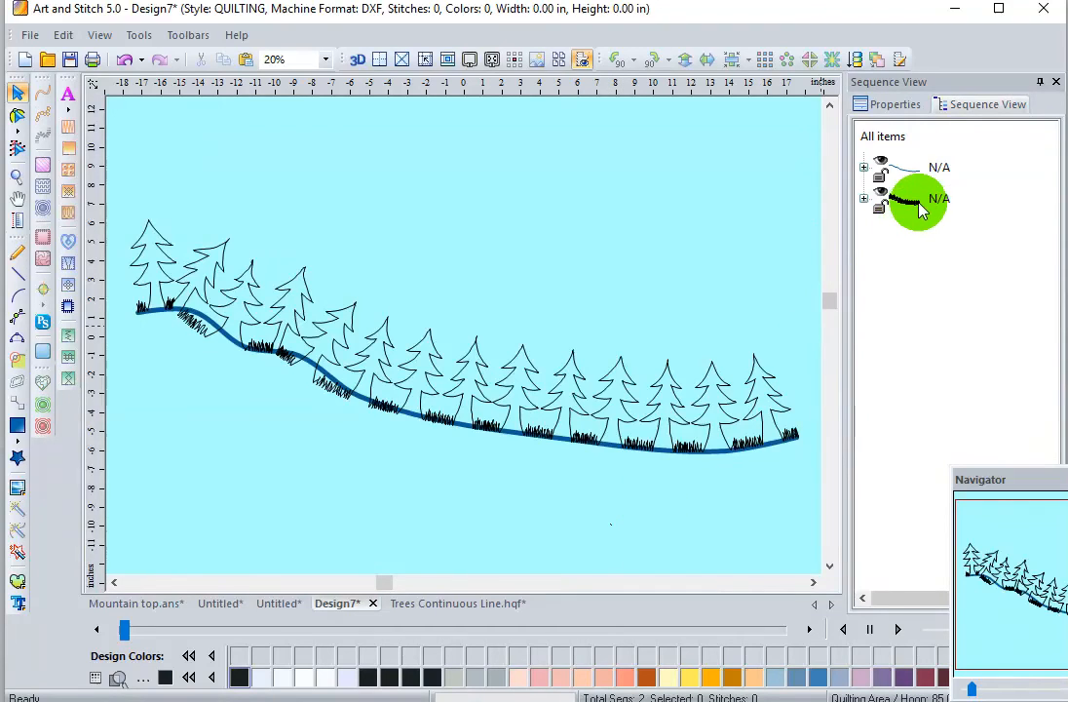
left_click(937, 175)
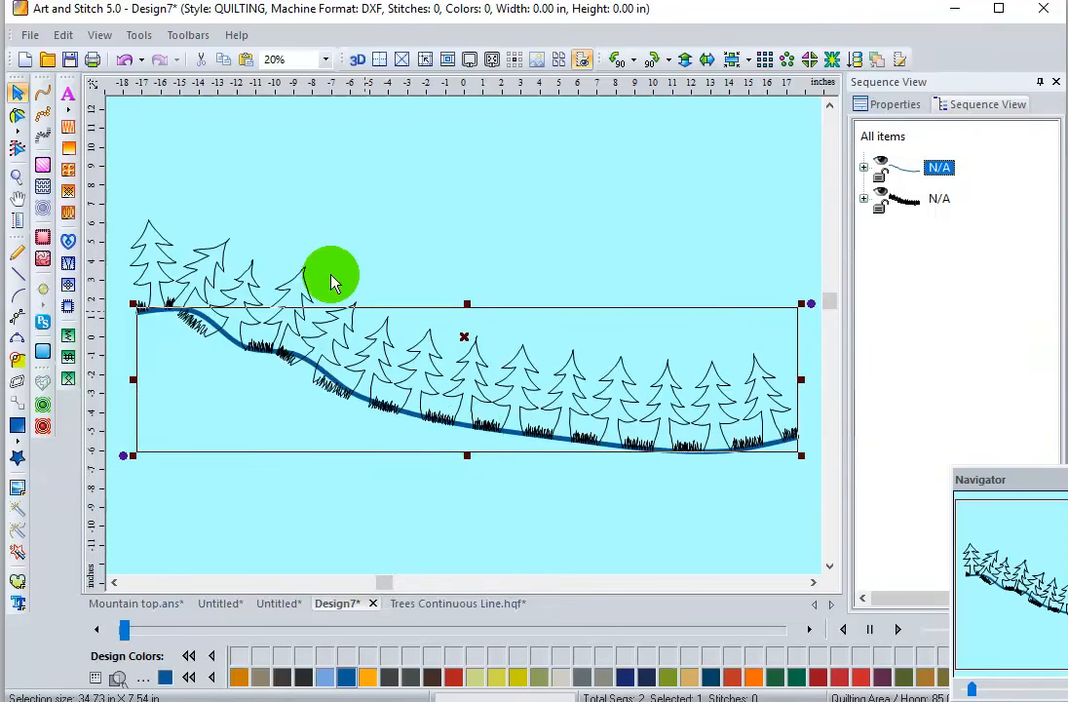
left_click(203, 62)
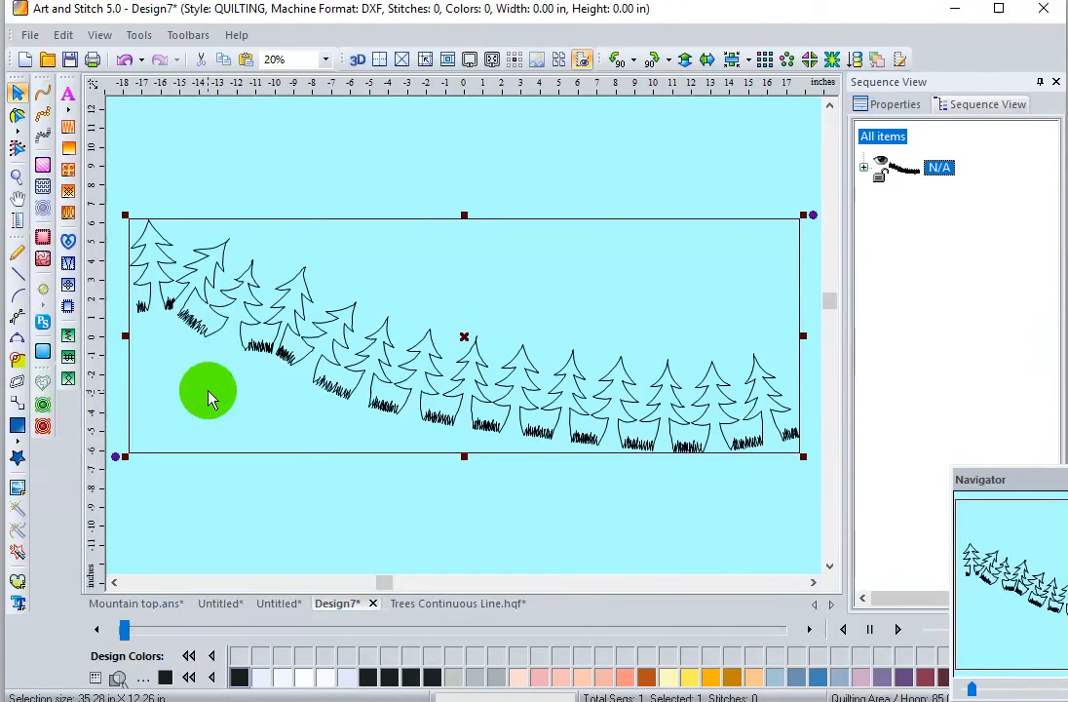
Step: Break the tree row artwork apart and convert all of its pieces to run stitches
right_click(332, 369)
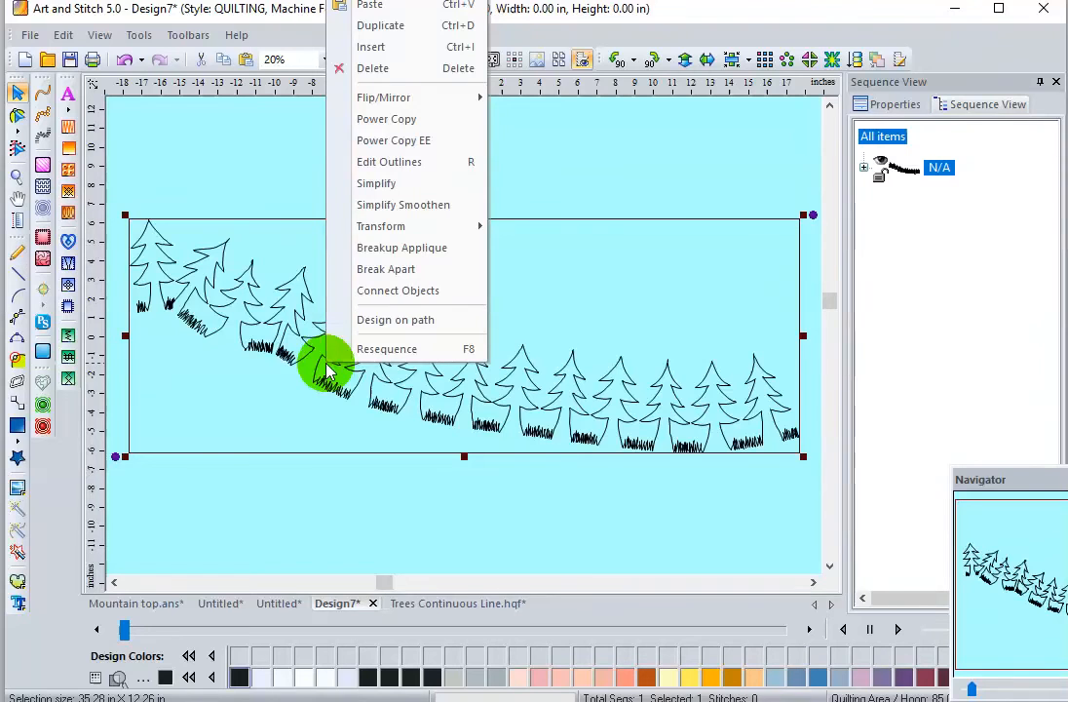
left_click(387, 272)
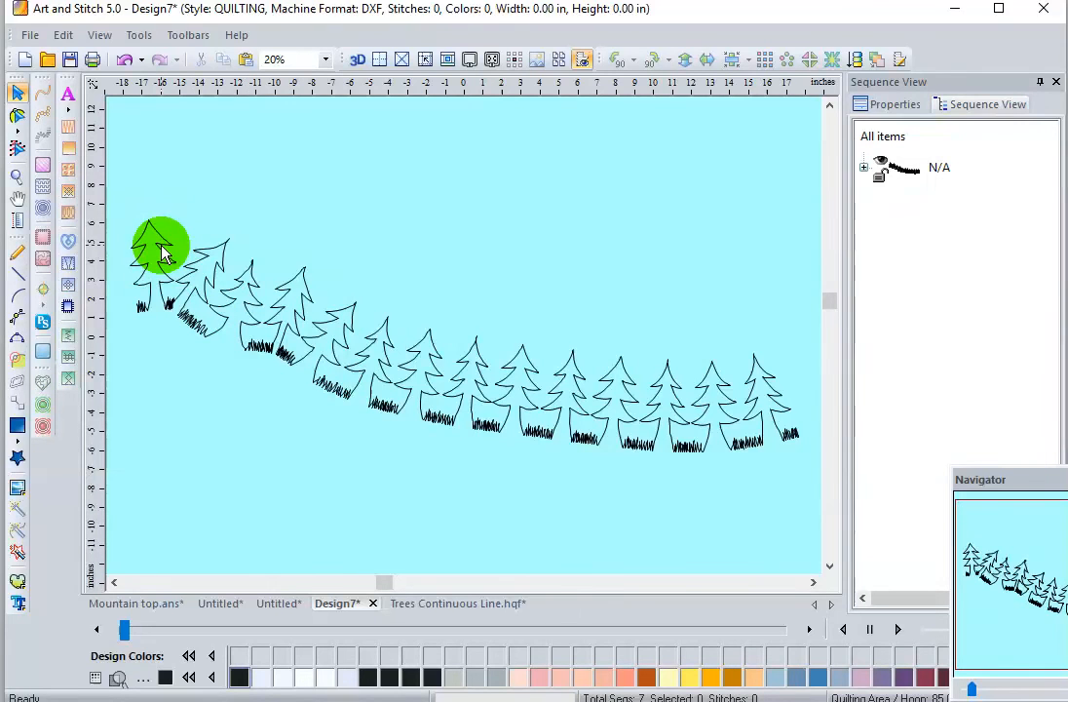
left_click_drag(125, 186, 820, 491)
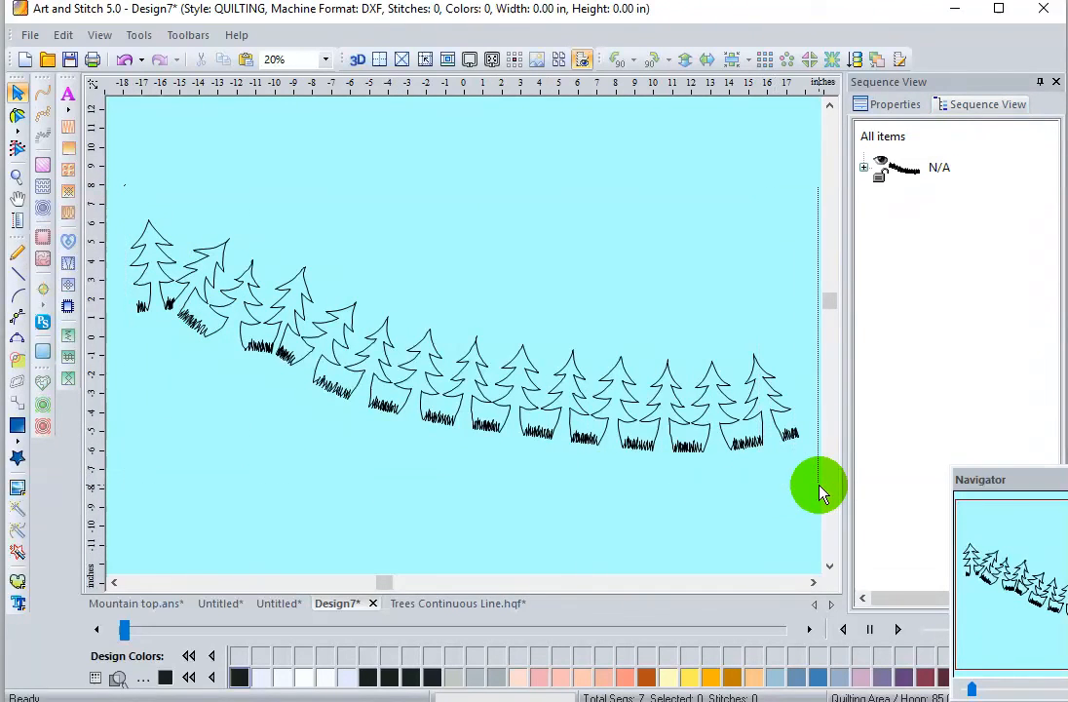
left_click(42, 95)
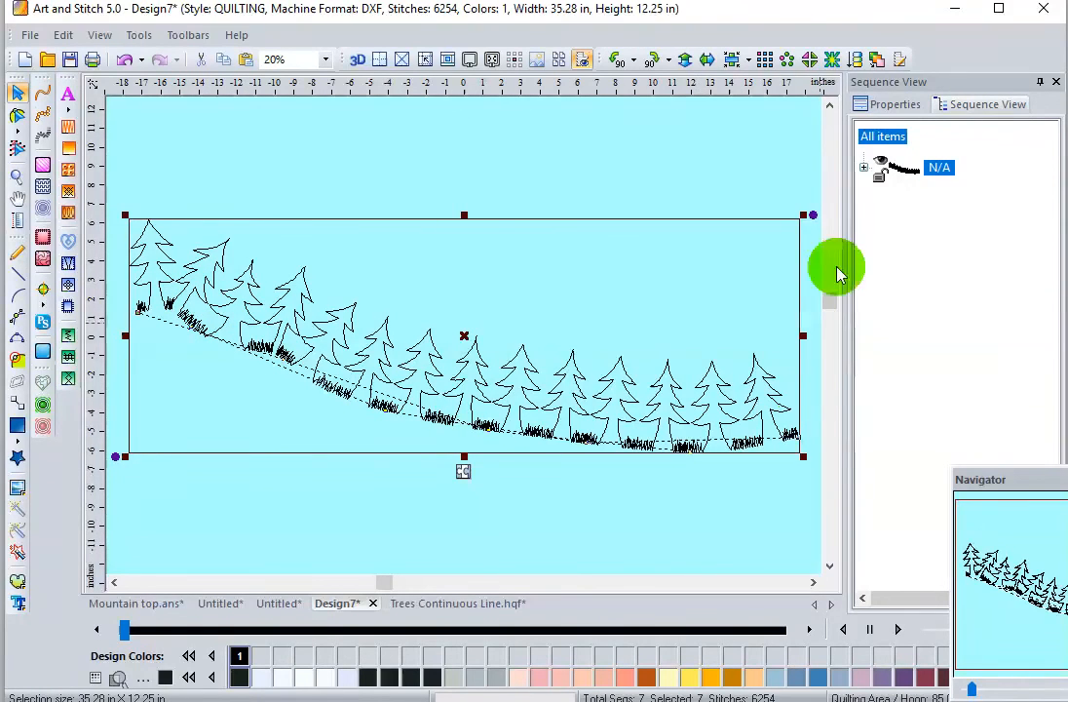
Step: Expand the tree group and resequence its runs so the tree pairs stitch in order from the leftmost to the rightmost
left_click(864, 169)
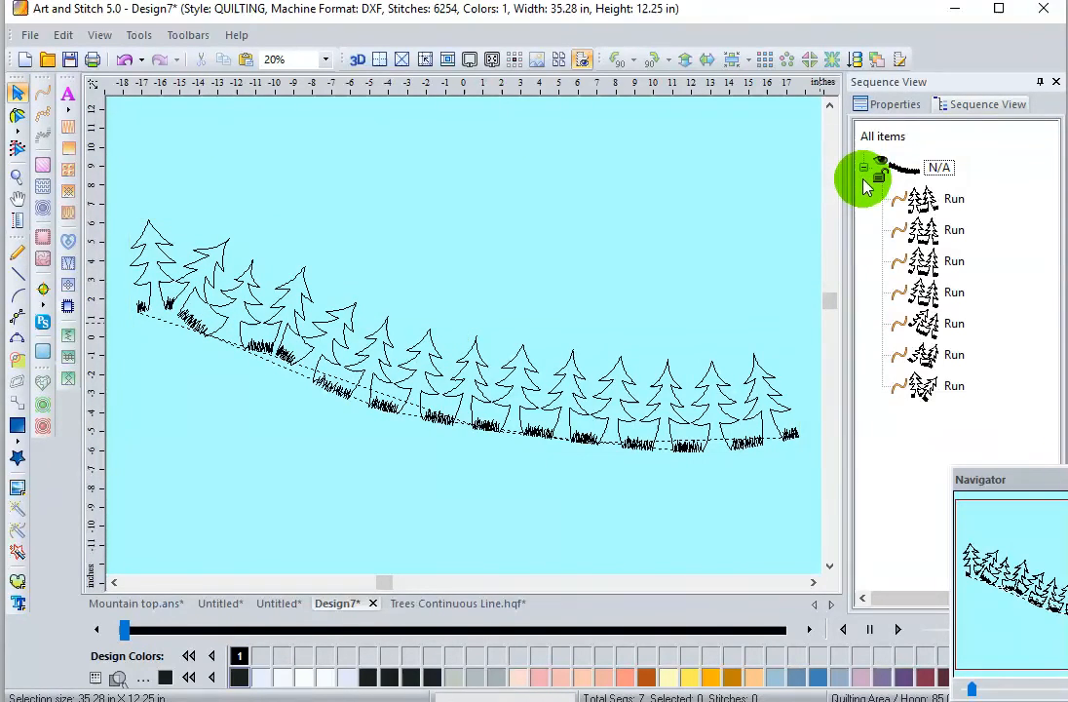
left_click(911, 199)
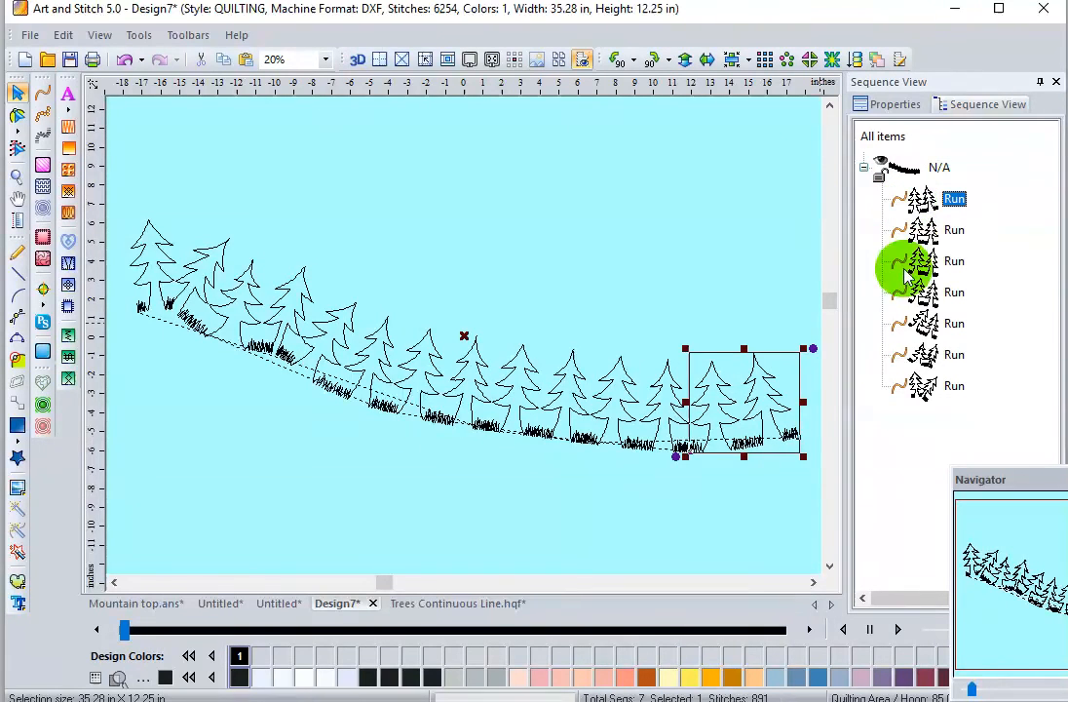
left_click(920, 230)
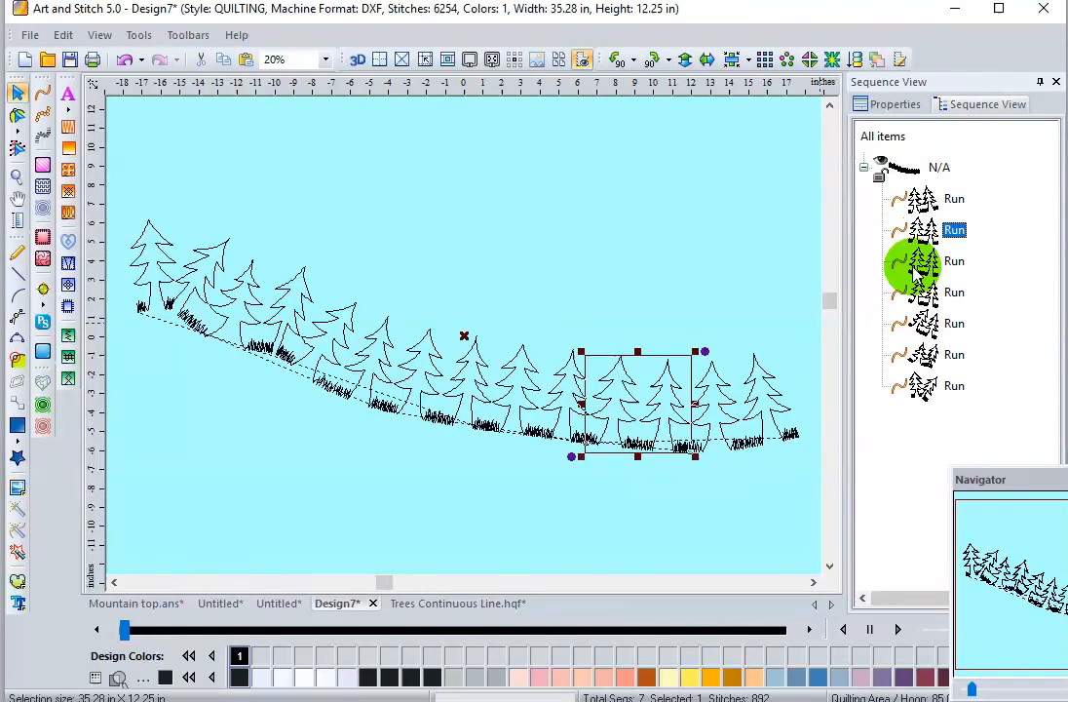
left_click(921, 261)
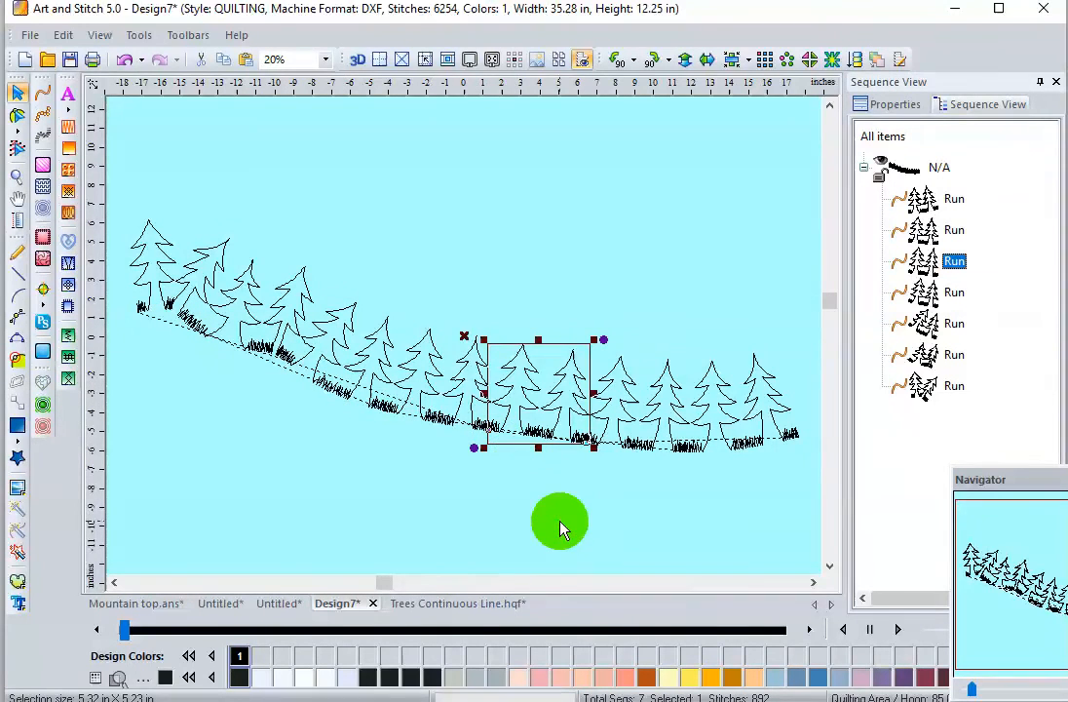
left_click(153, 271)
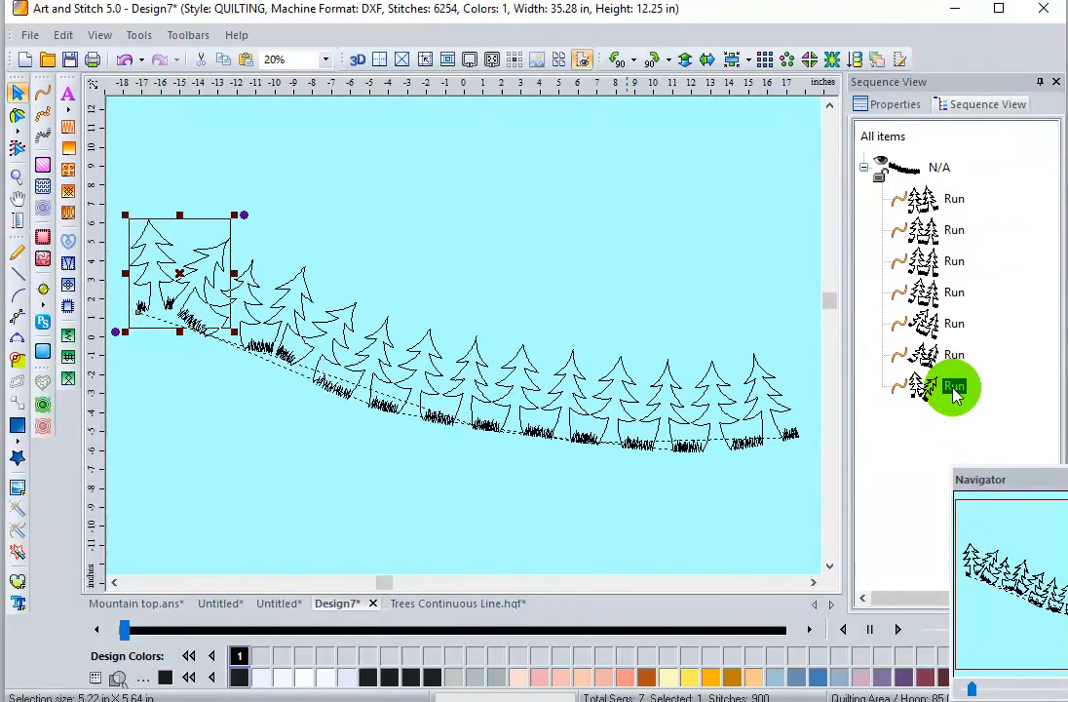
left_click(770, 395)
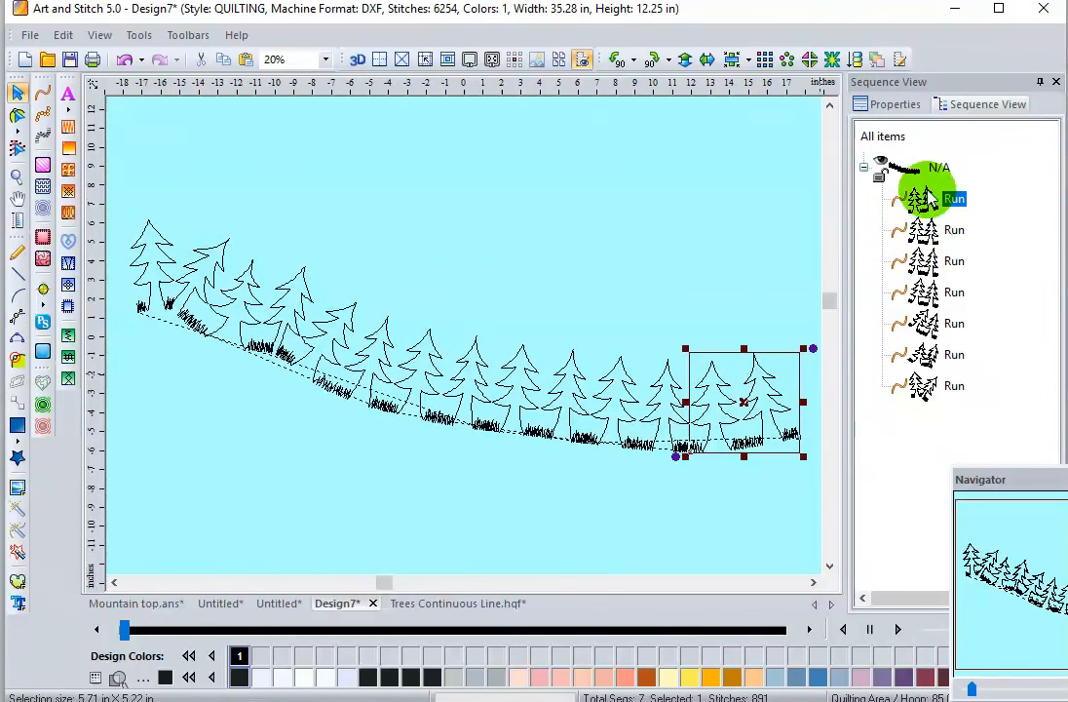
left_click_drag(925, 197, 897, 426)
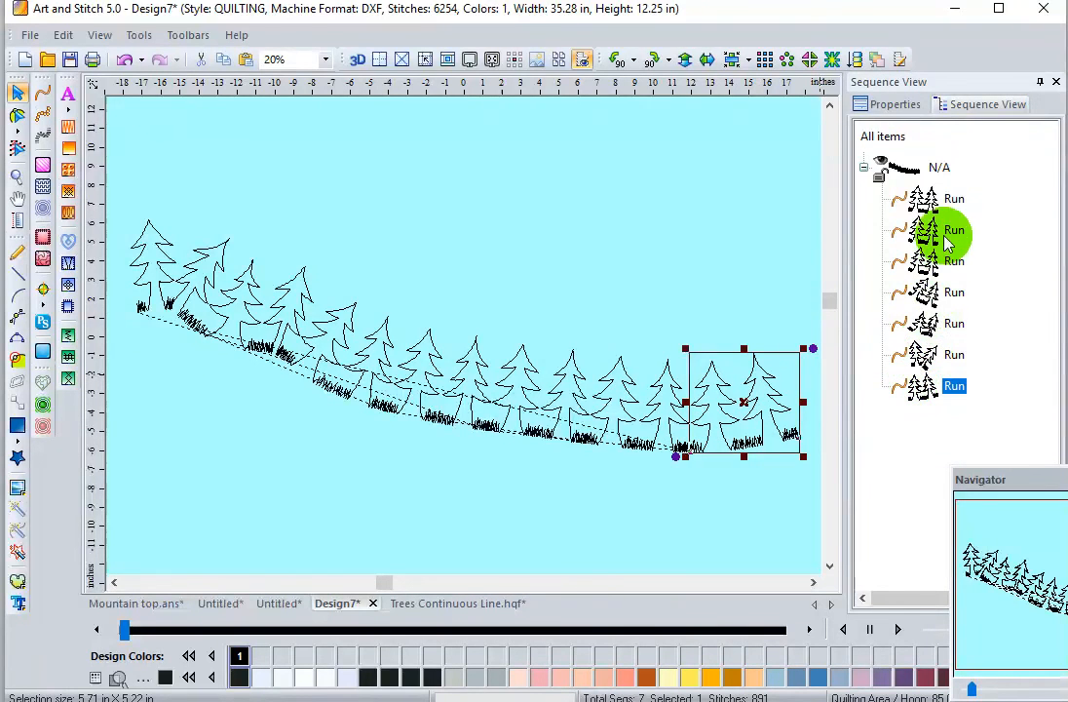
left_click_drag(925, 198, 918, 424)
left_click(925, 198)
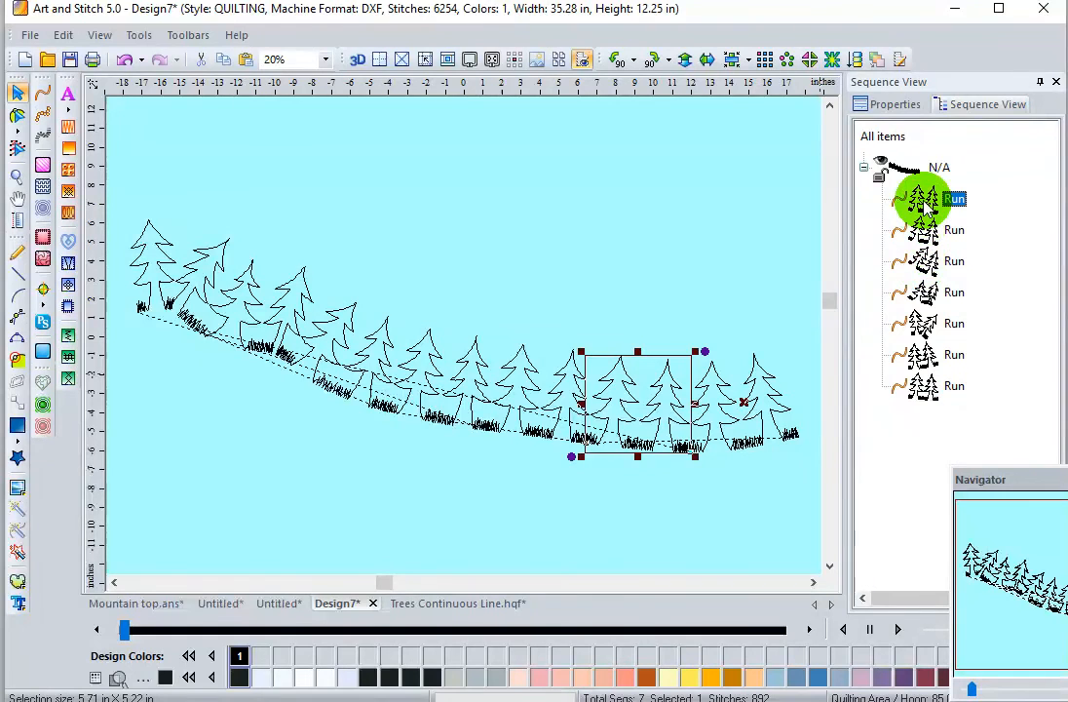
left_click_drag(918, 388, 914, 411)
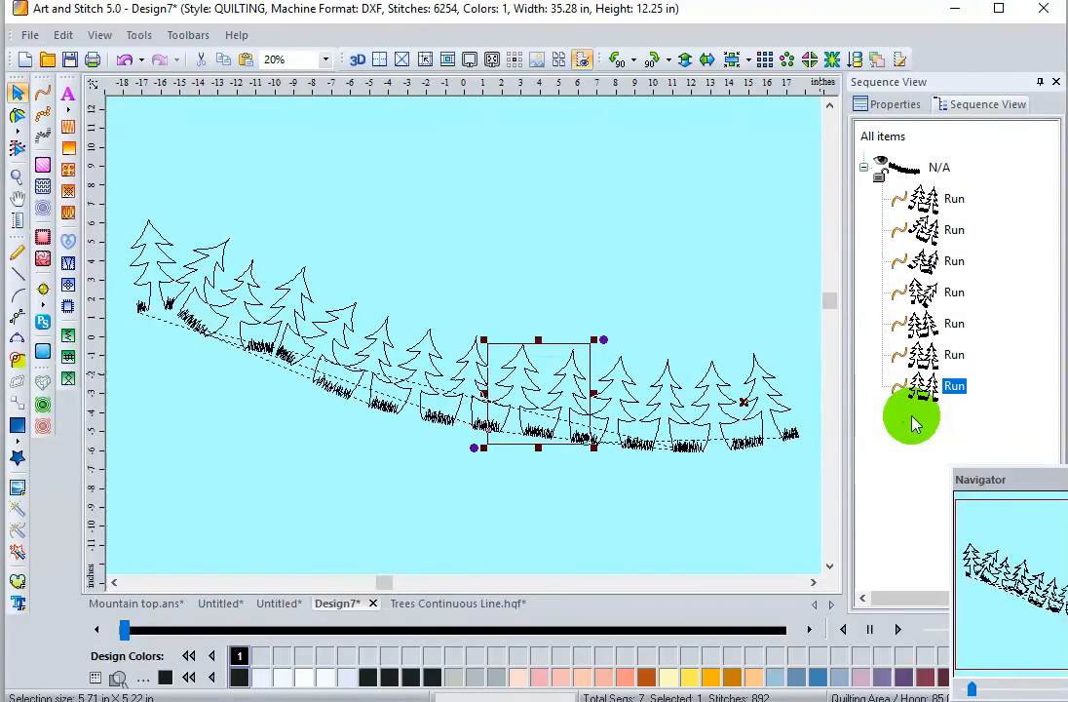
left_click(924, 199)
left_click_drag(924, 199, 898, 433)
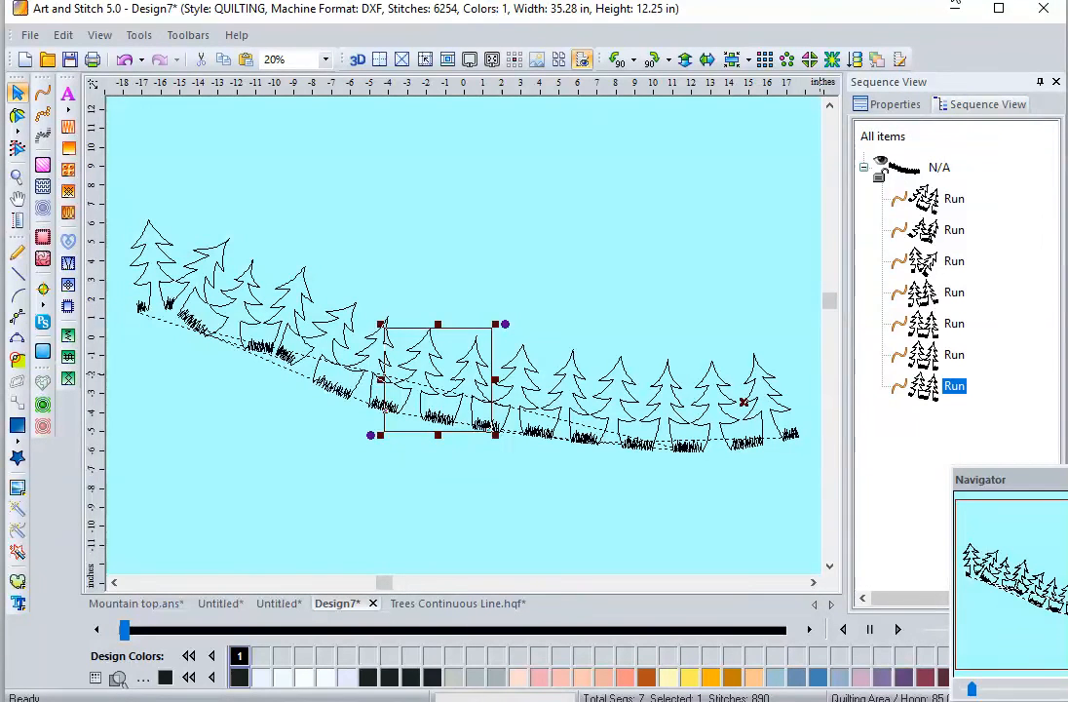
key("ctrl+z")
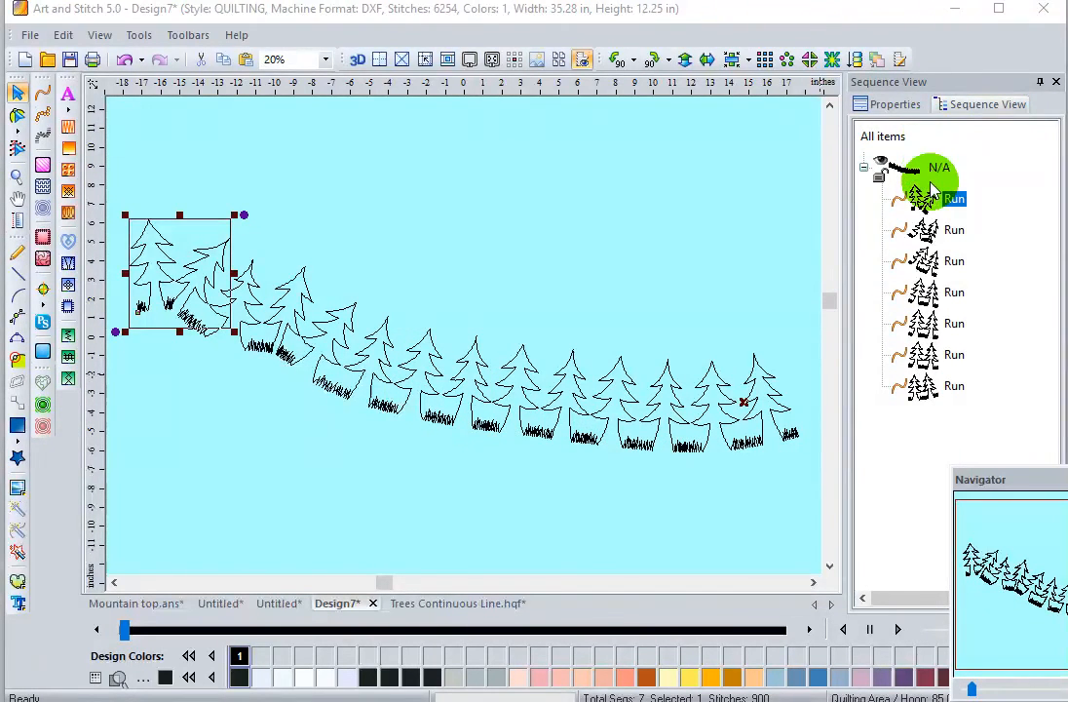
Step: Check the order of the tree runs, select all items and connect them into one continuous object
left_click(924, 232)
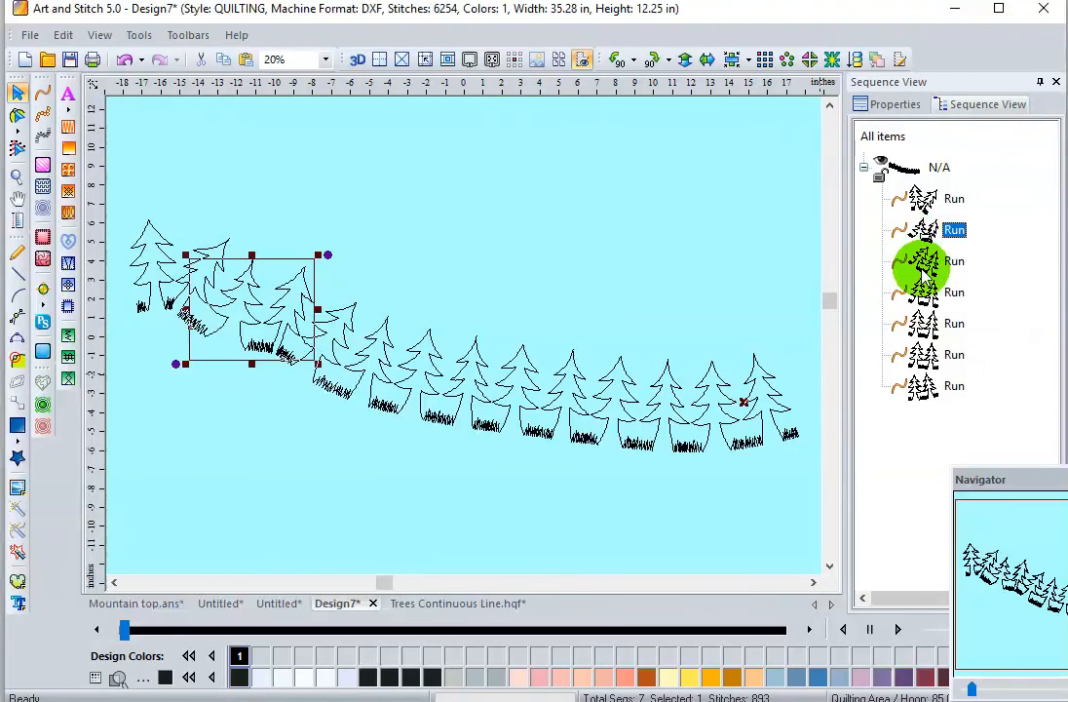
left_click(921, 261)
left_click(924, 294)
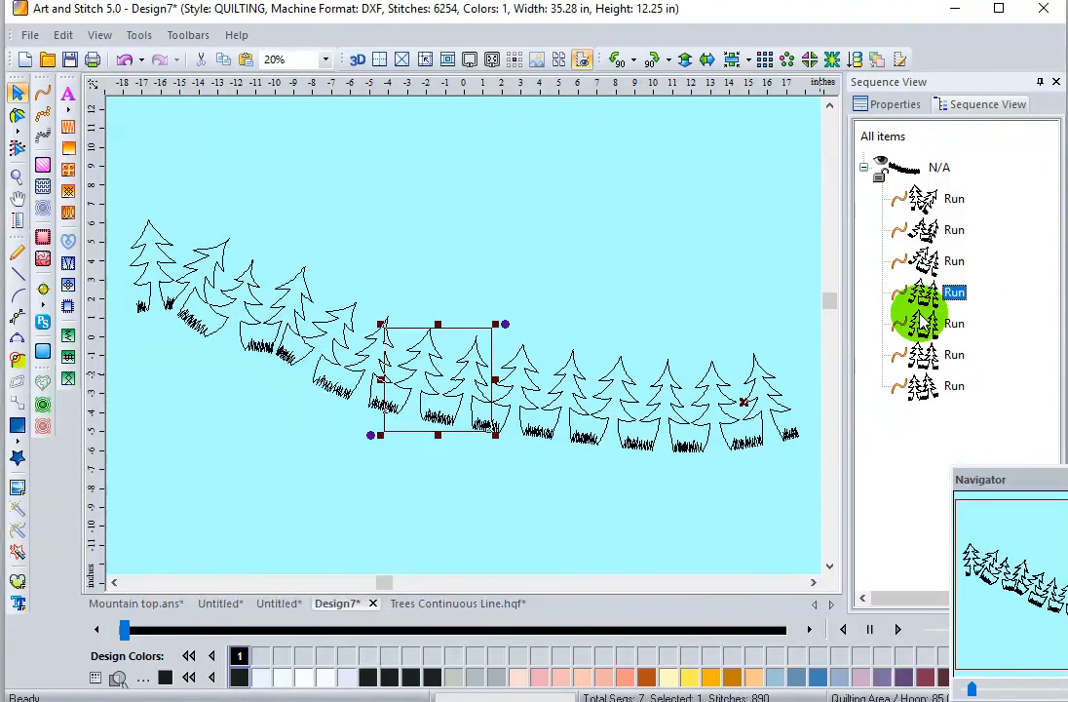
left_click(922, 324)
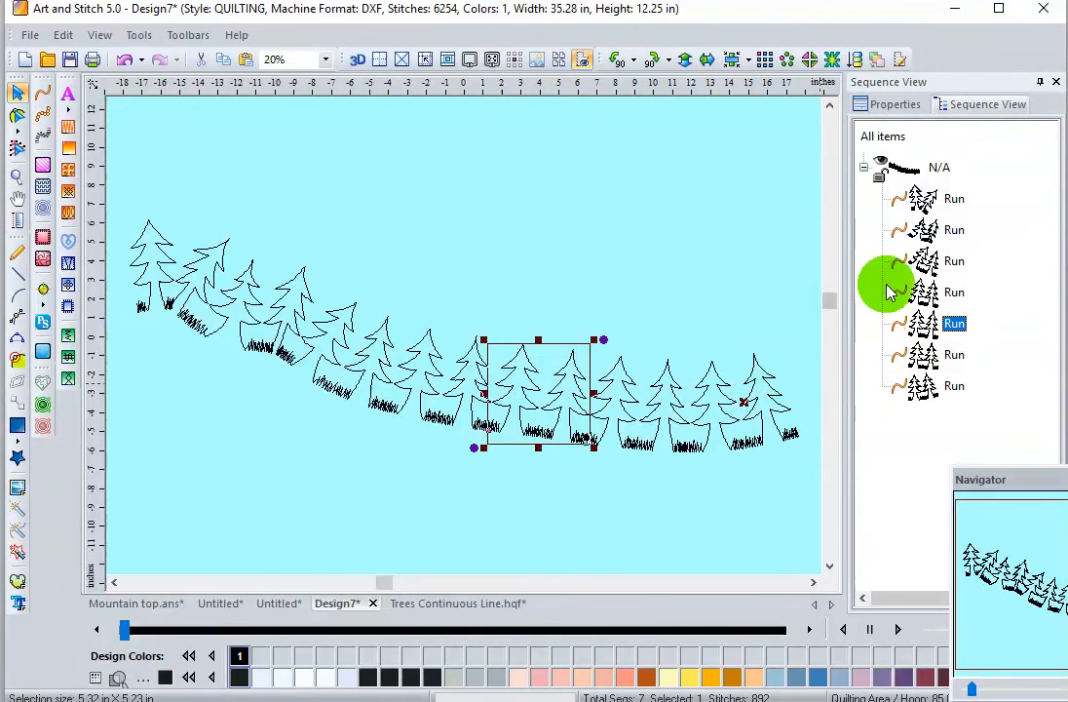
left_click(887, 136)
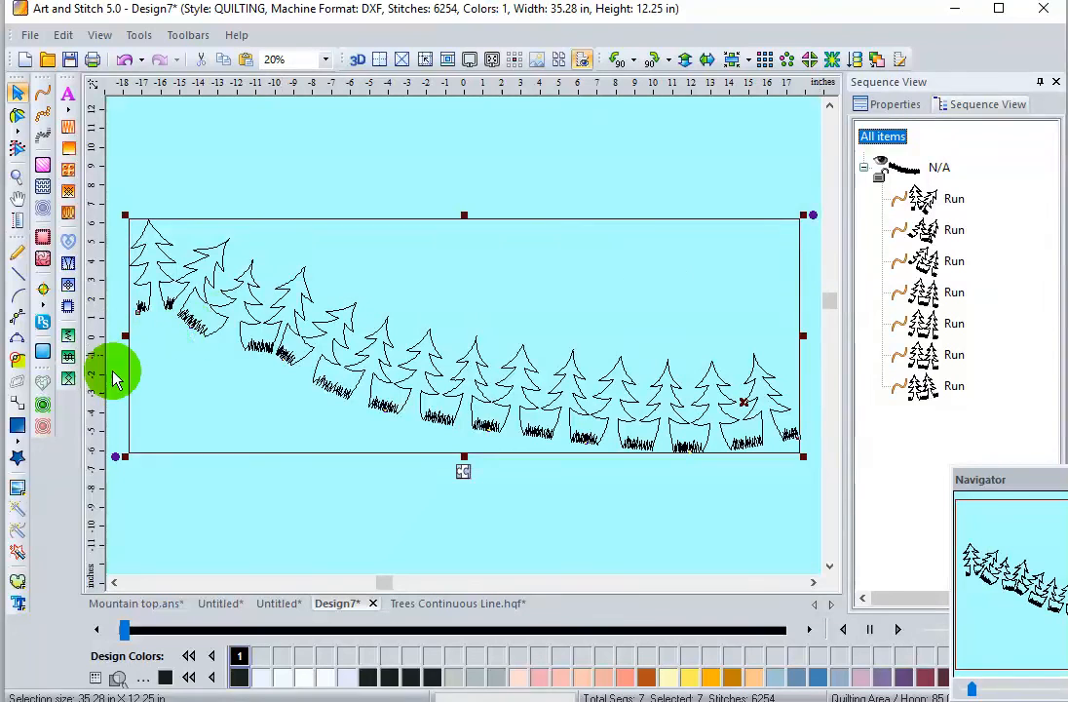
left_click(19, 408)
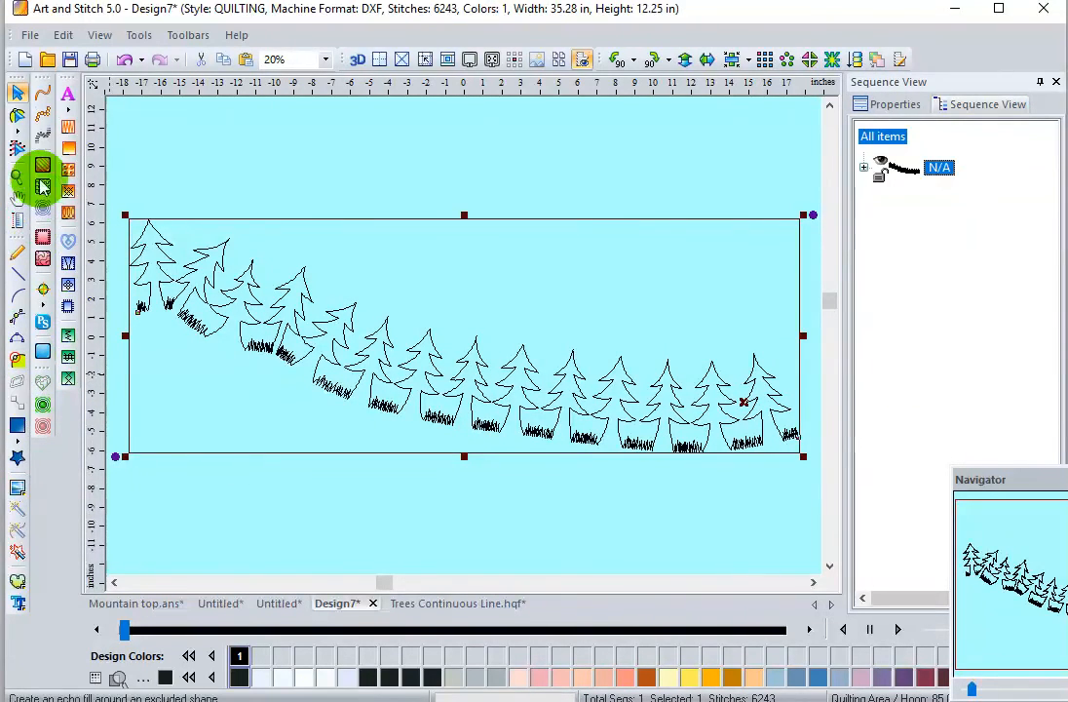
Step: Examine the file formats offered for saving the design, including HQ Pro-Stitcher (HQF), and leave without saving
left_click(29, 36)
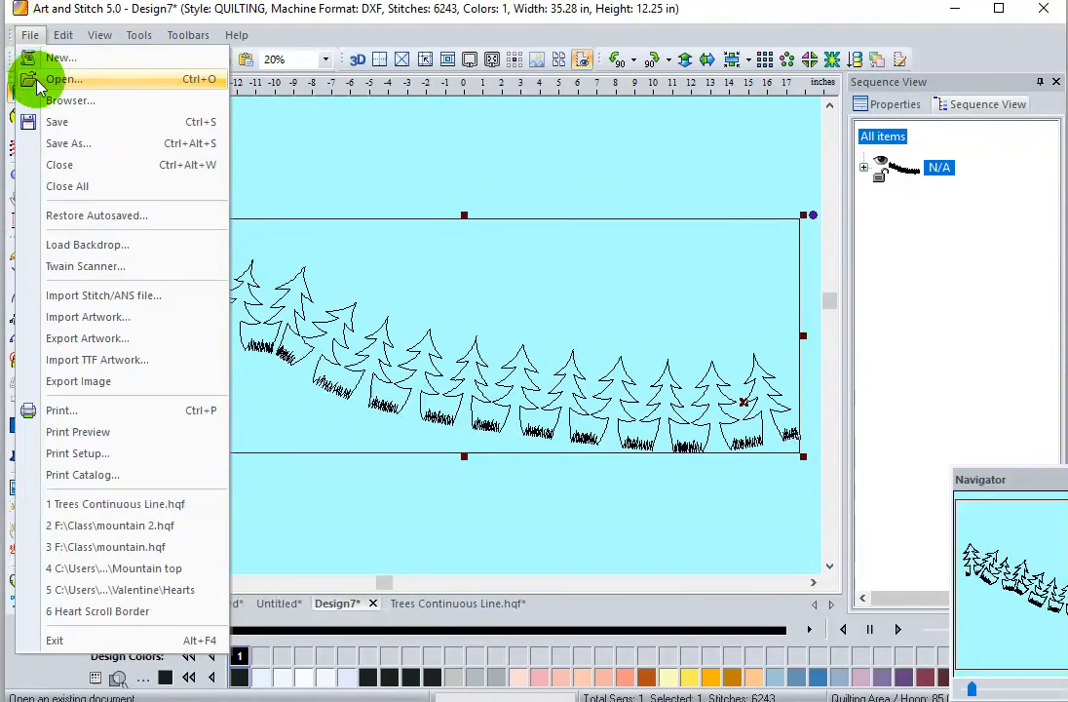
left_click(56, 144)
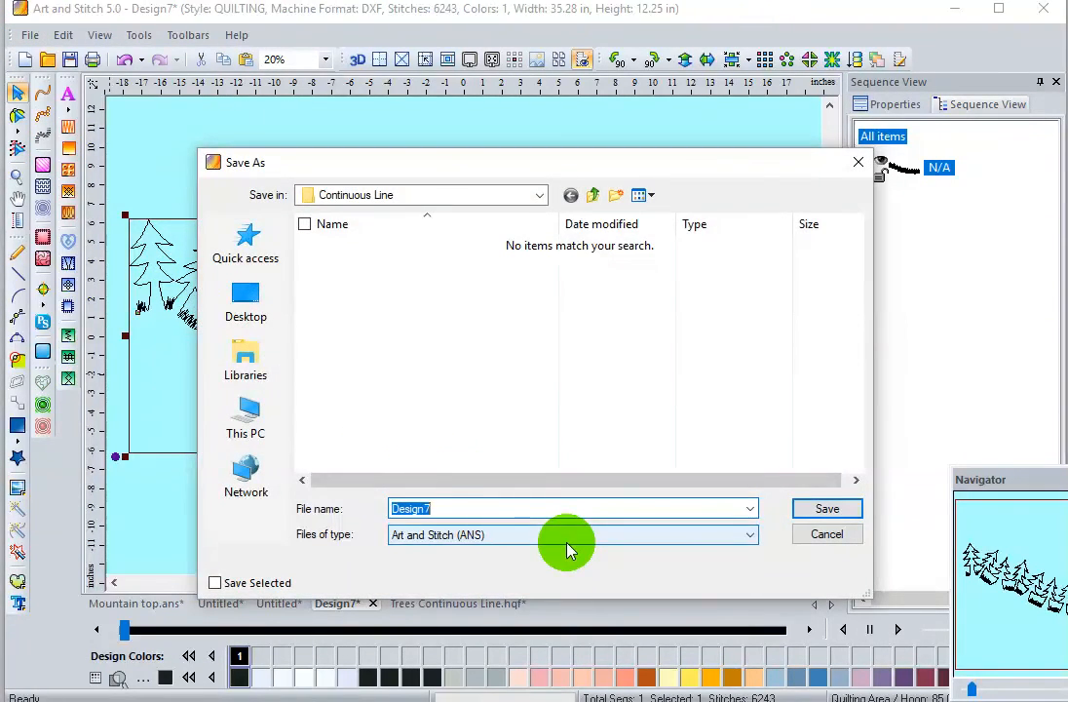
left_click(568, 547)
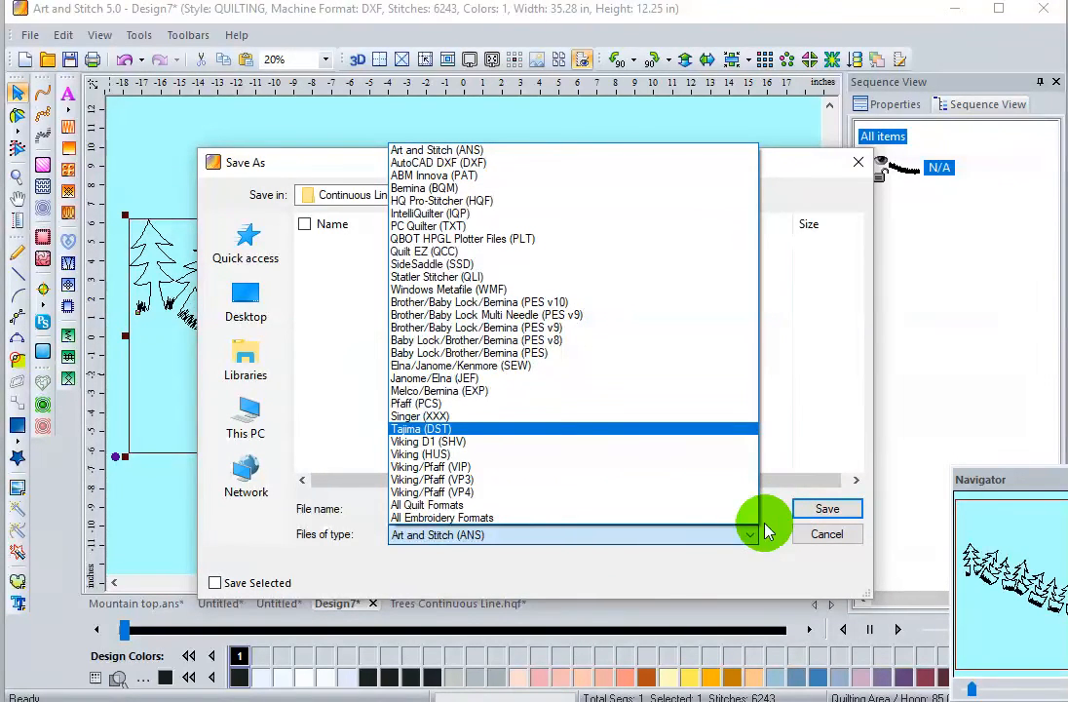
left_click(814, 544)
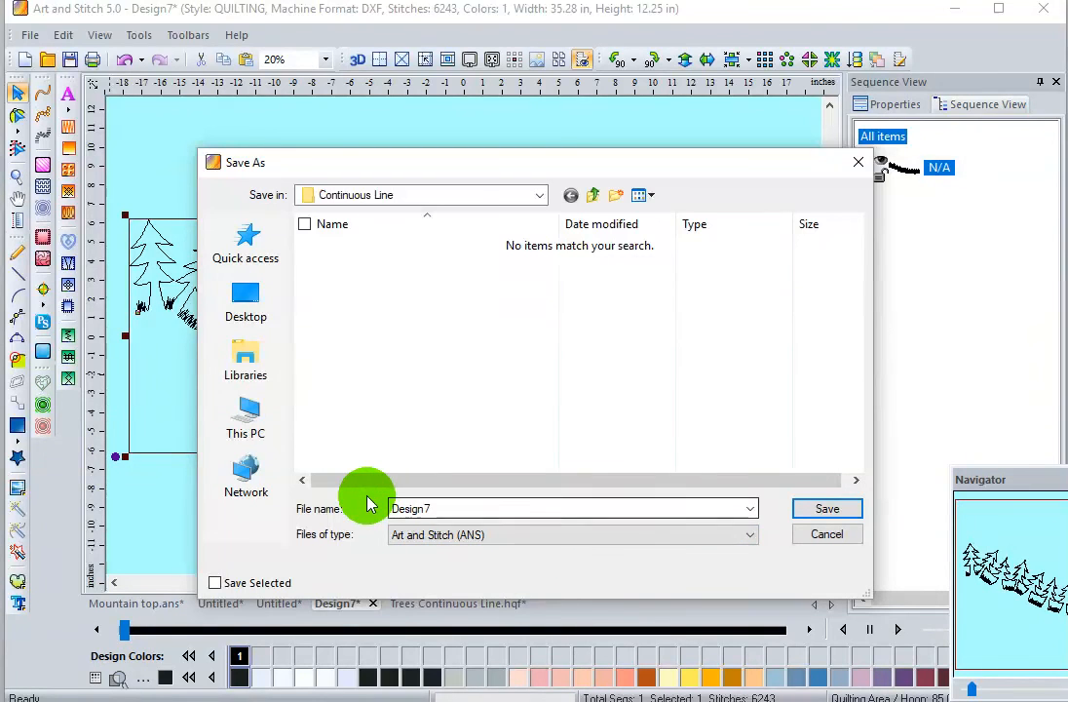
left_click(522, 548)
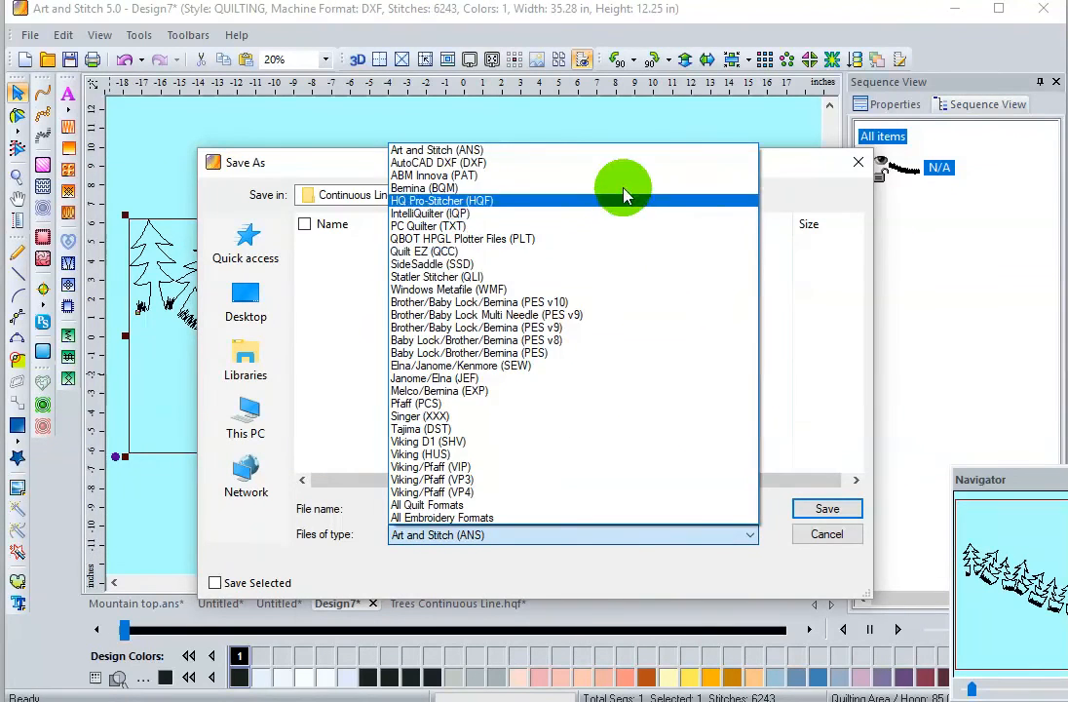
left_click(803, 546)
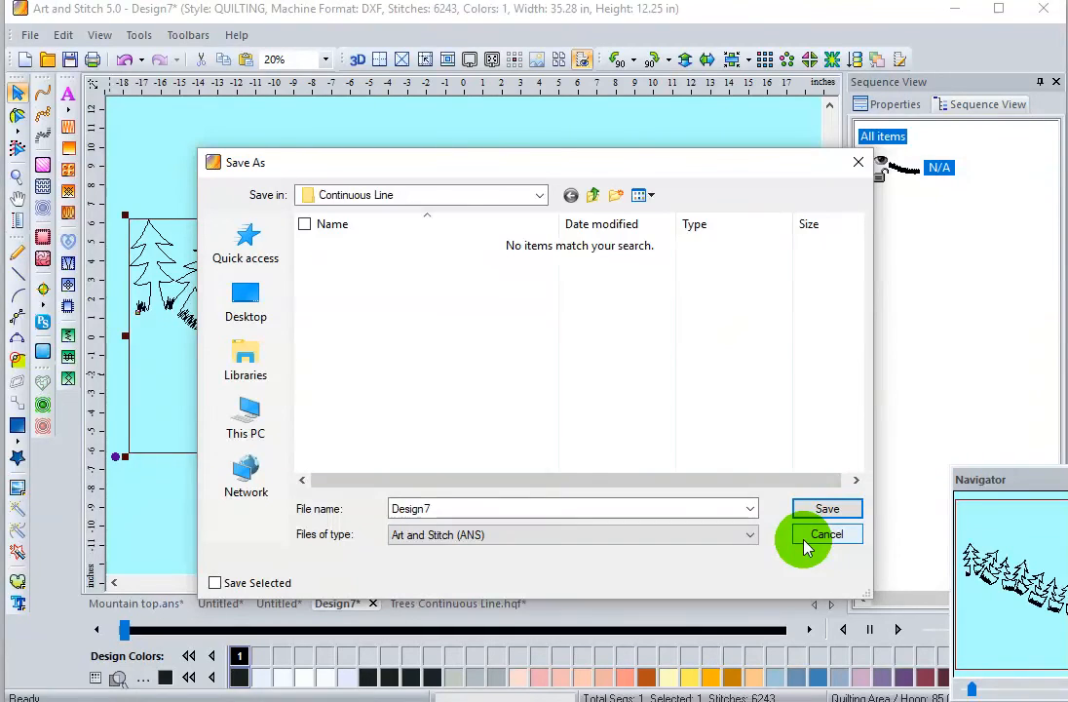
left_click(805, 538)
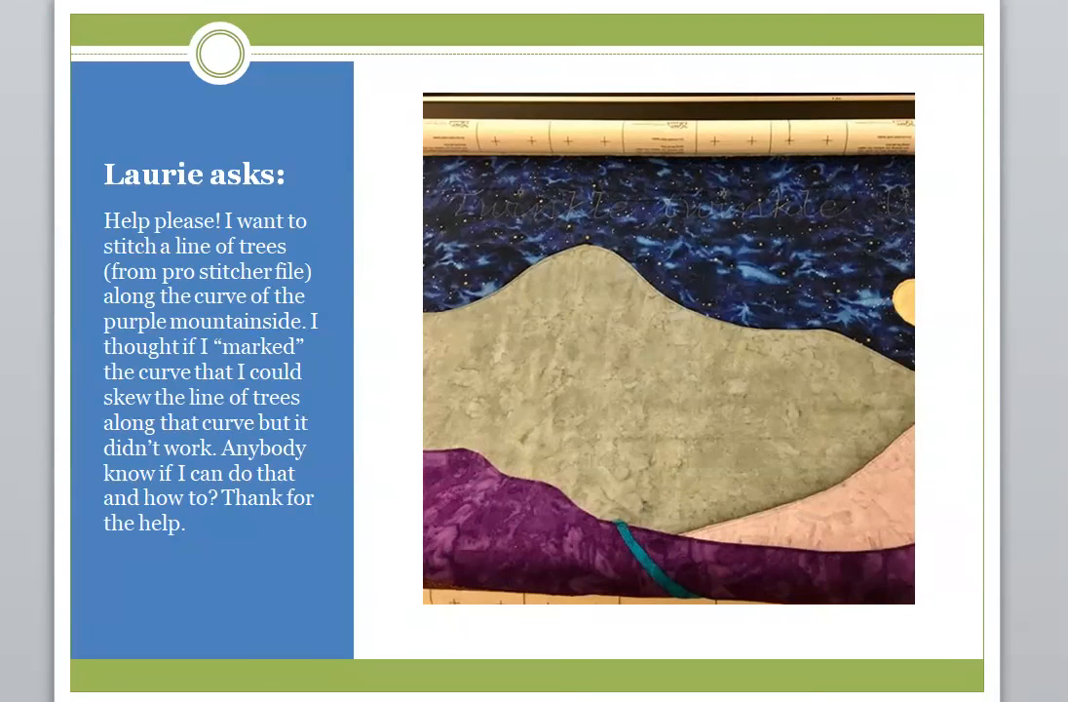
key("Page_Down")
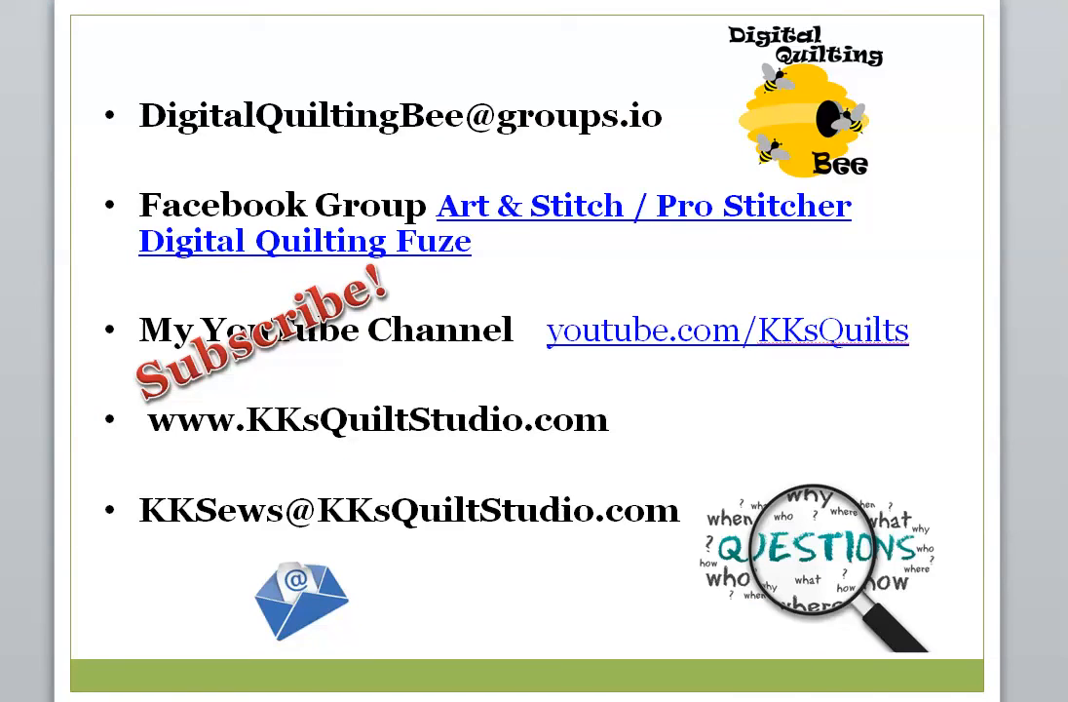